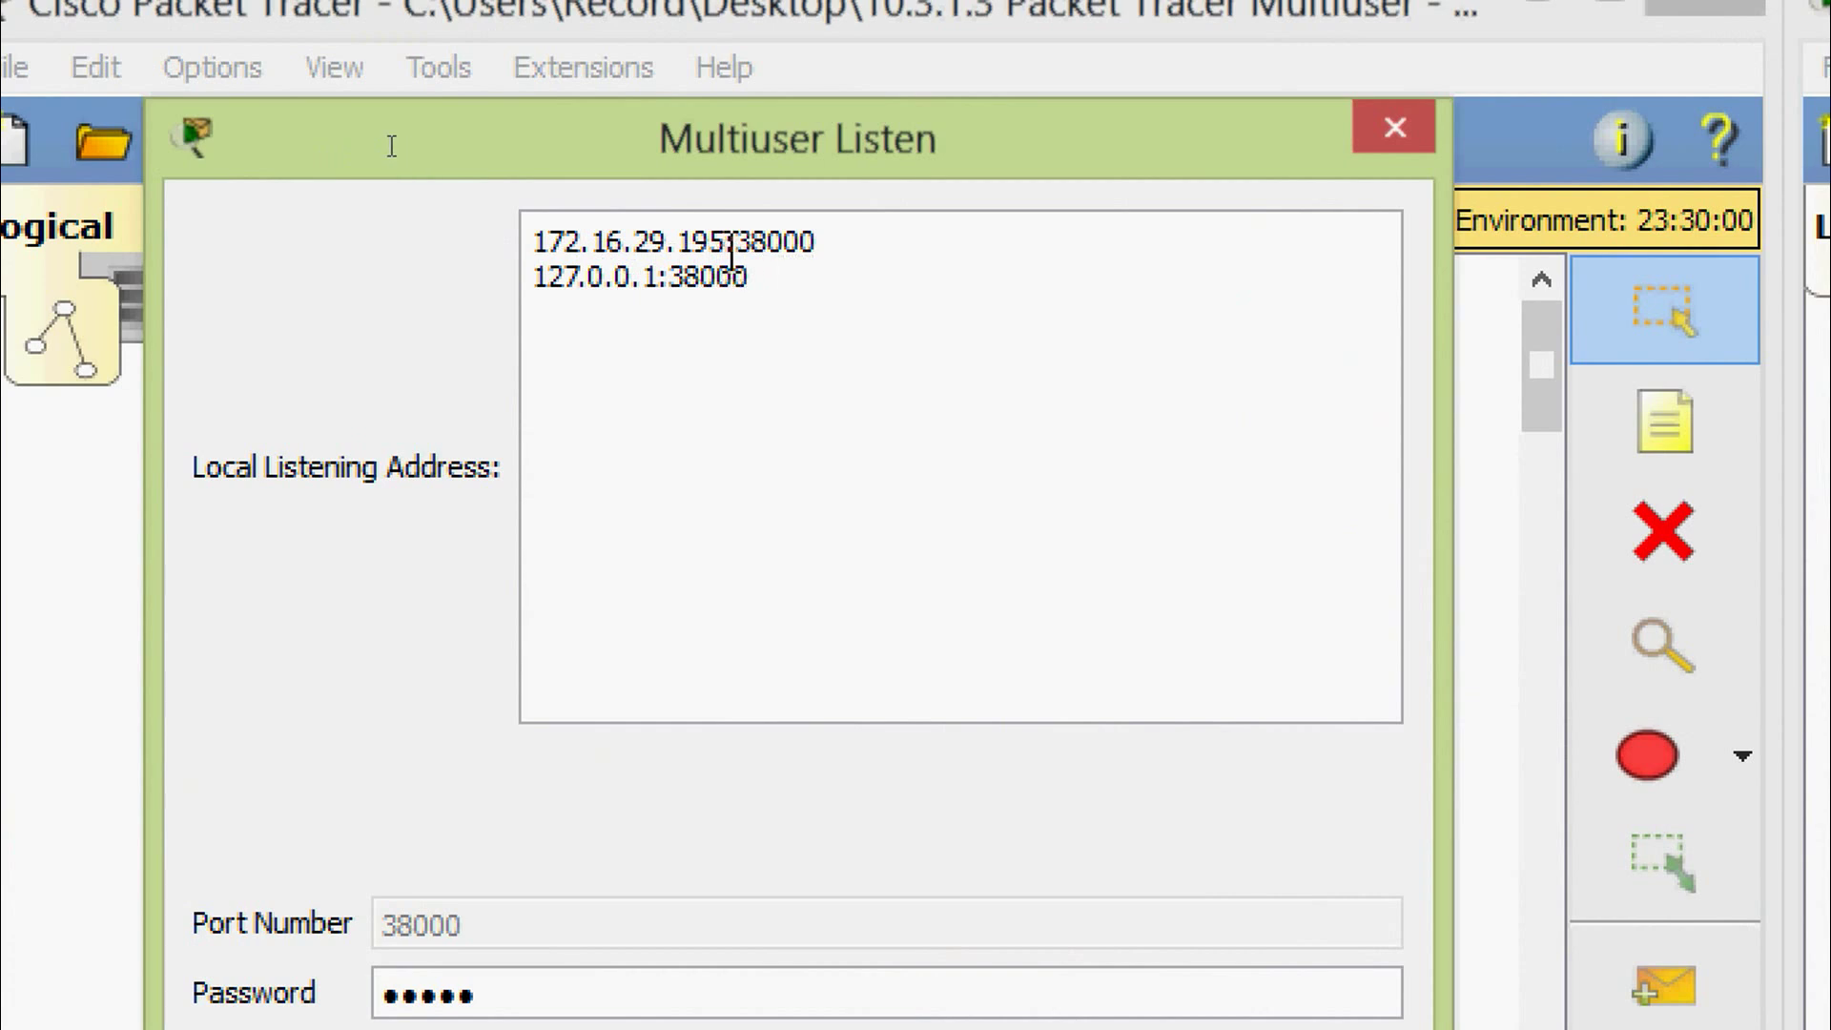
Run ipconfig in a Windows command prompt to compare the computer's IPv4 address with the Multiuser listening address.
left_click_drag(710, 244, 533, 244)
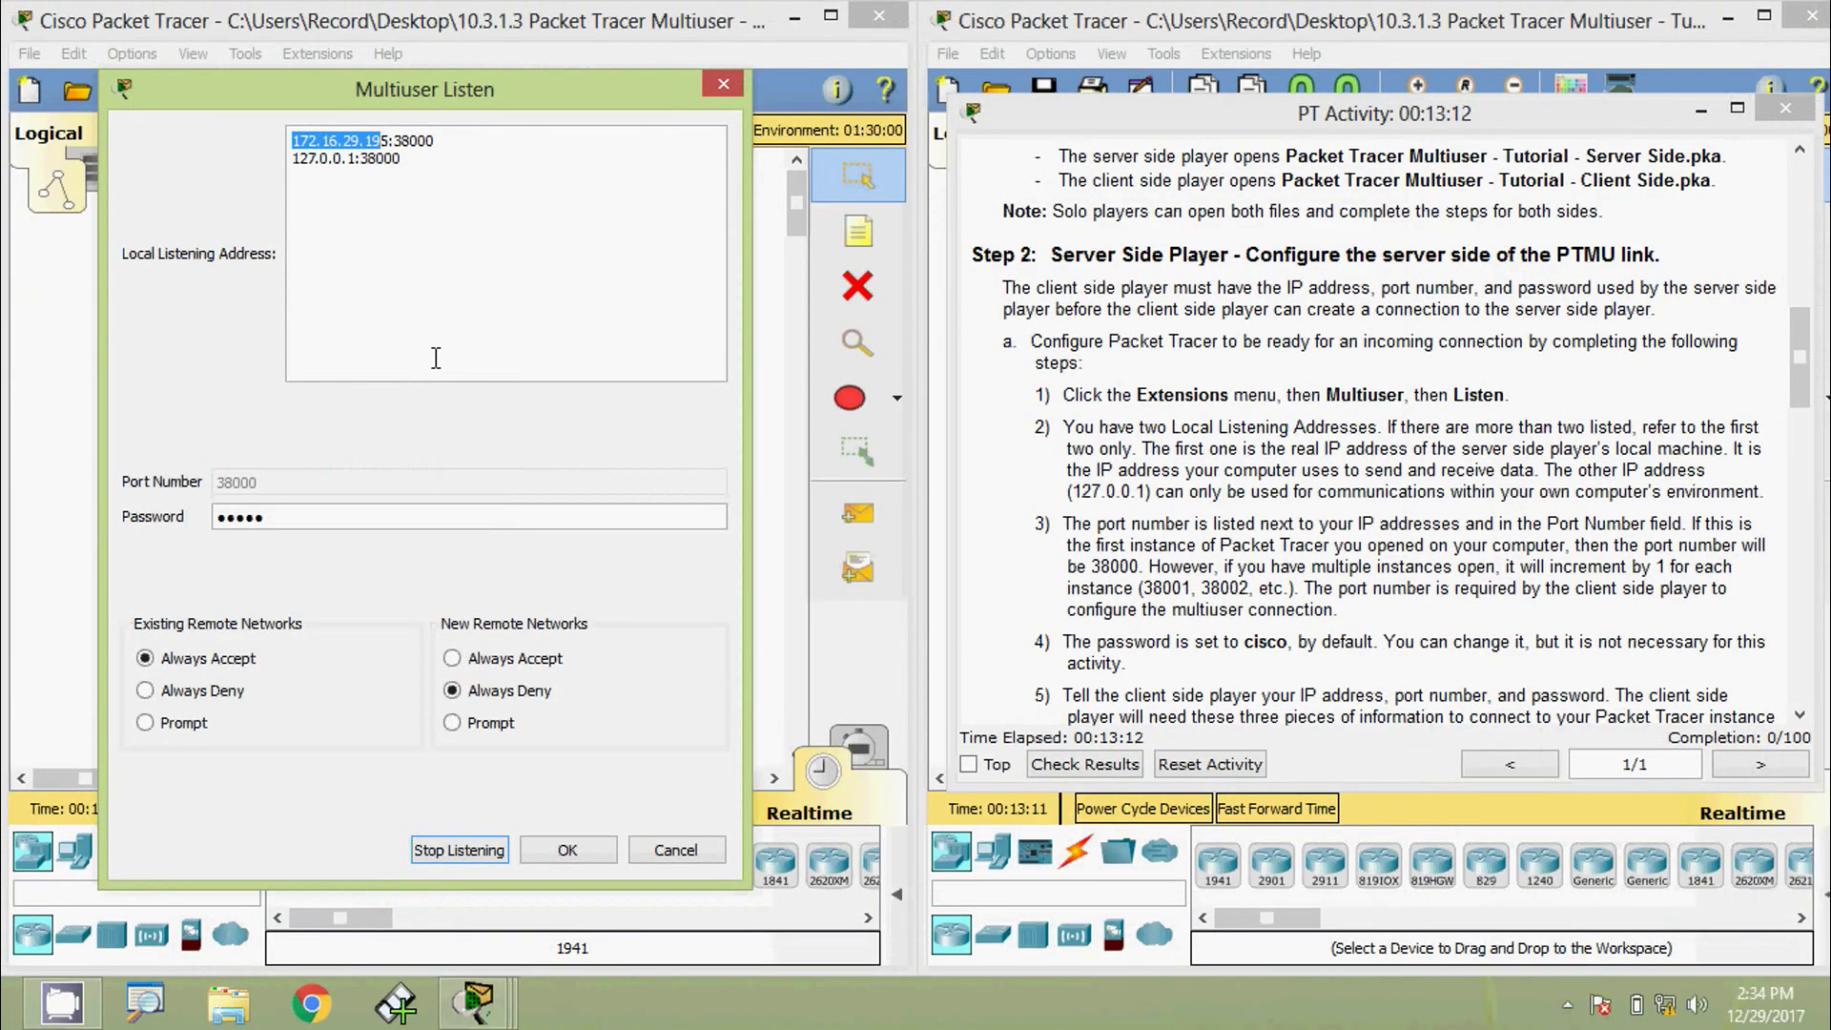
key("super+r")
type("cmd")
key("Return")
type("ip")
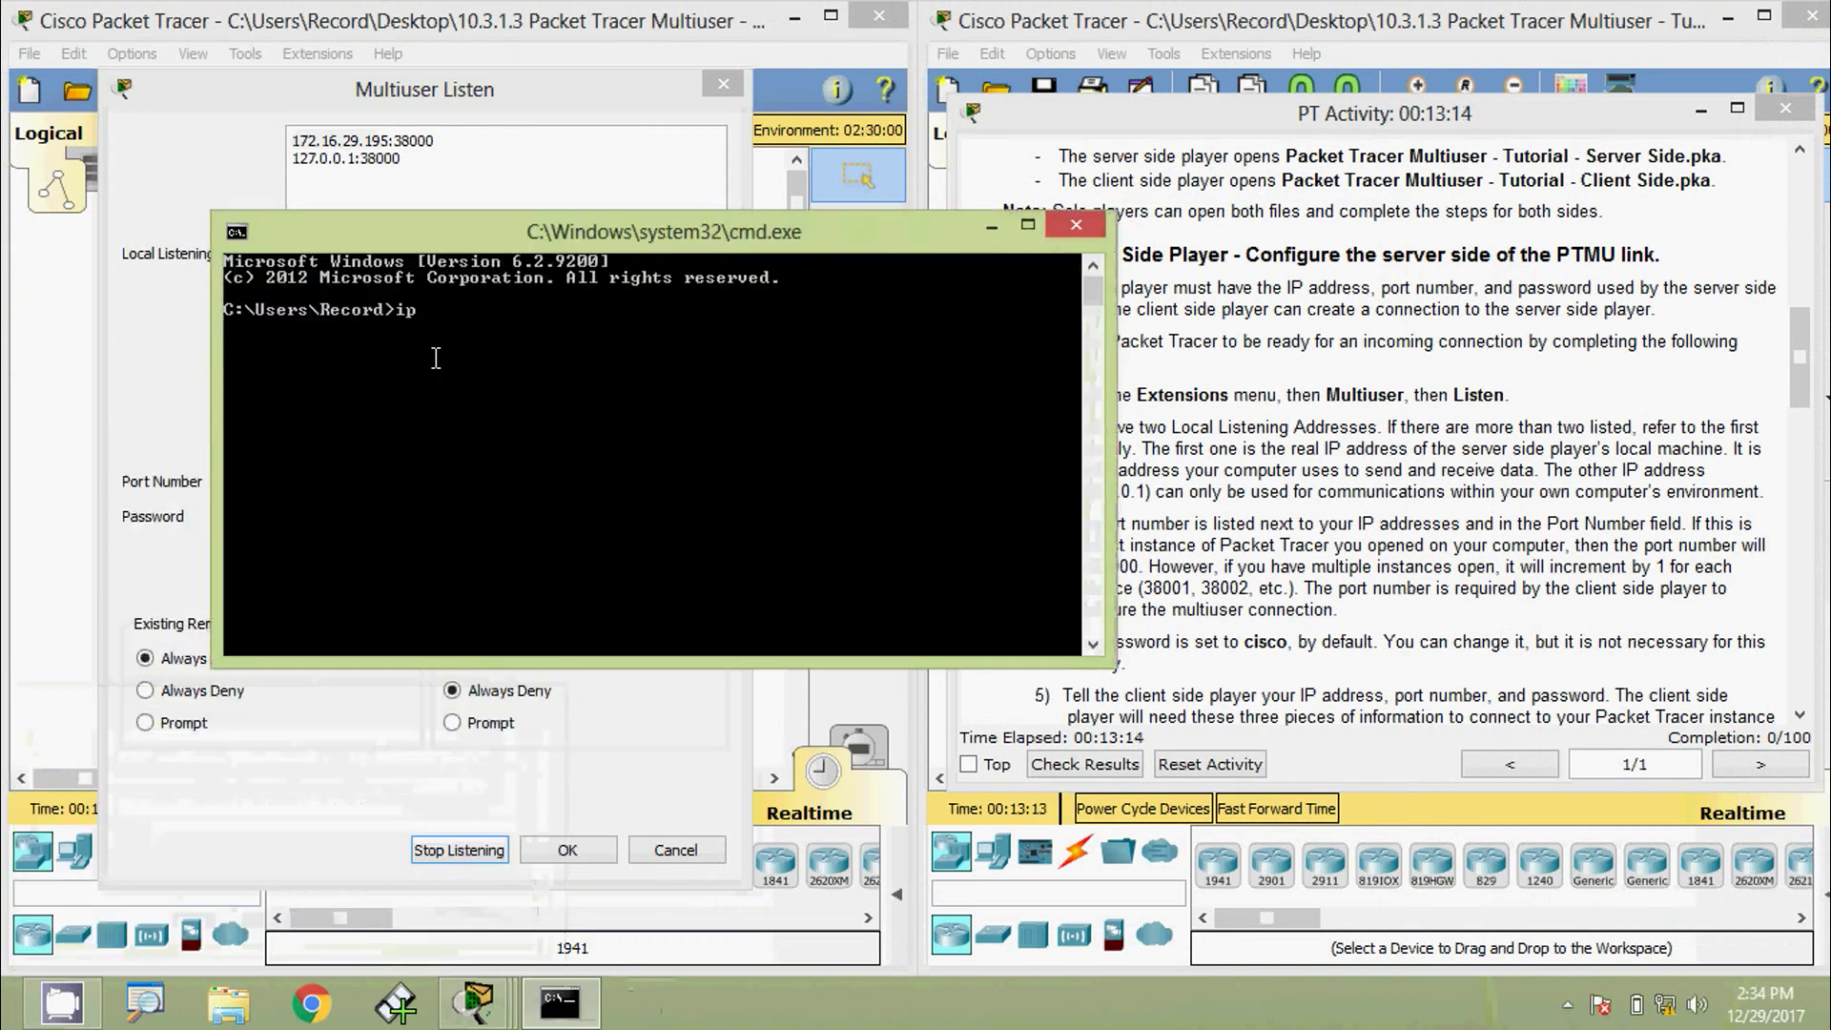
type("config")
key("Return")
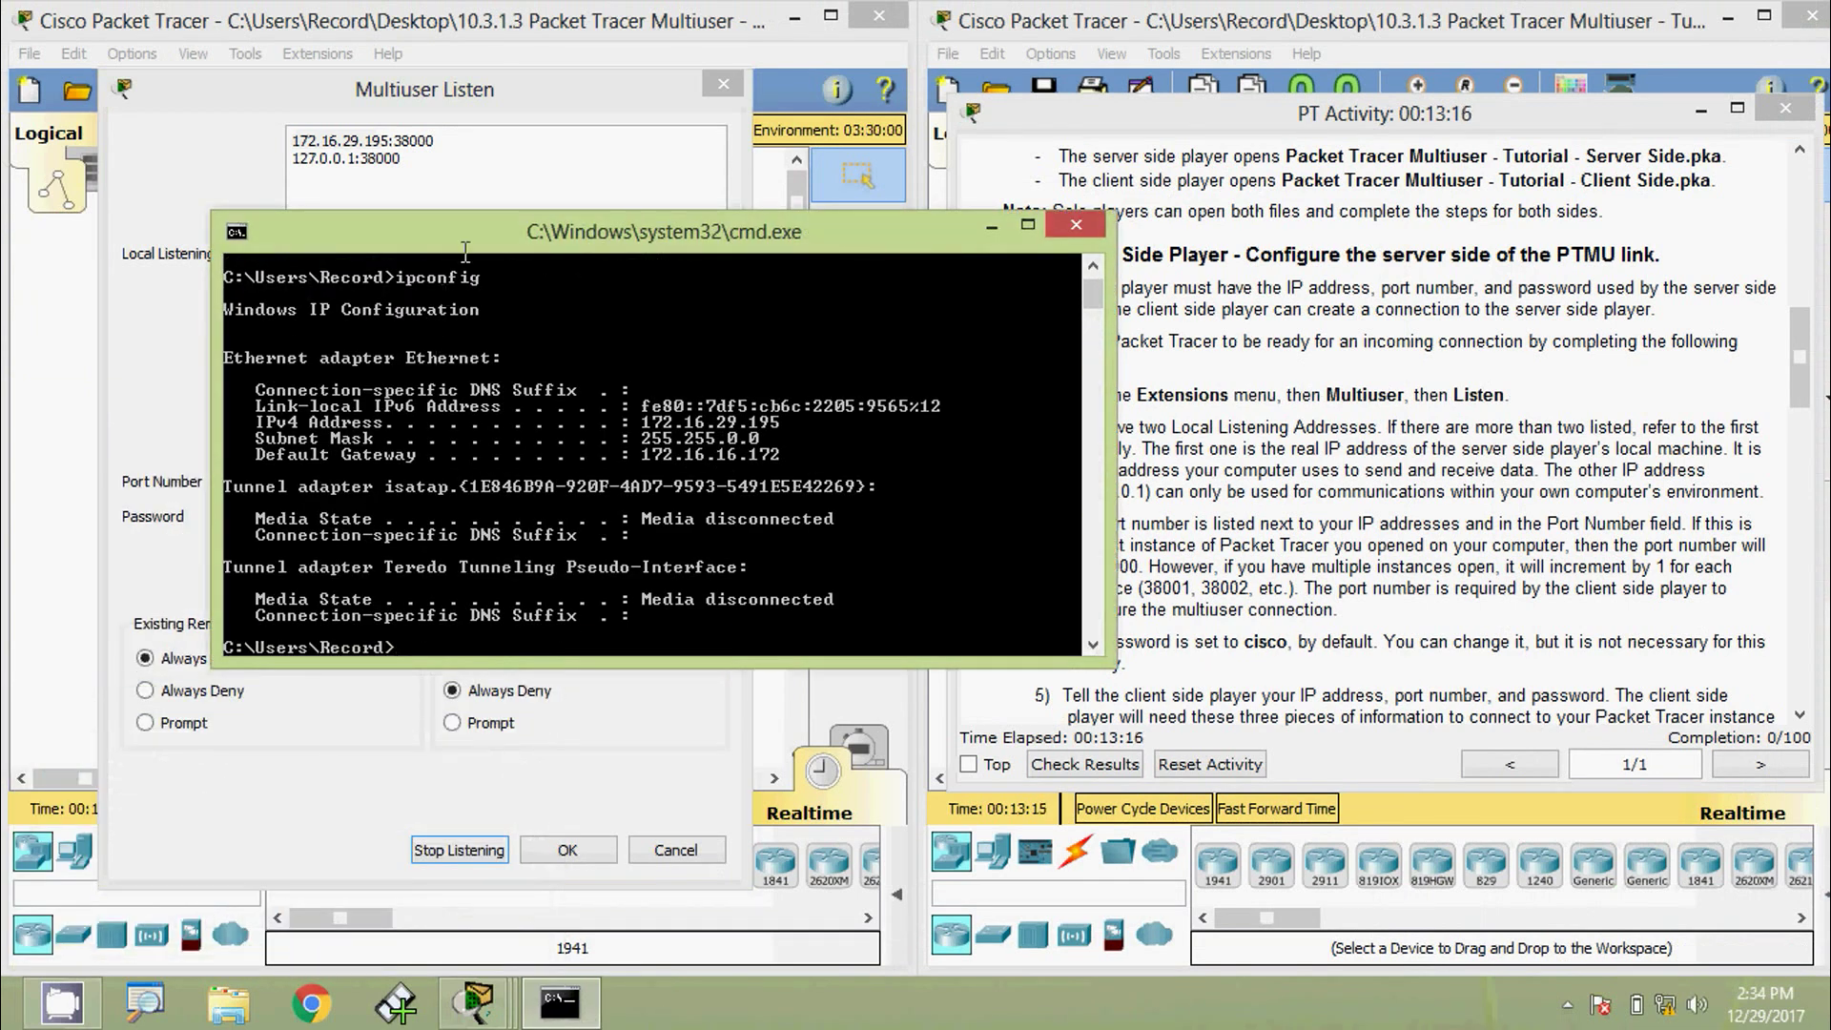
left_click_drag(471, 234, 479, 304)
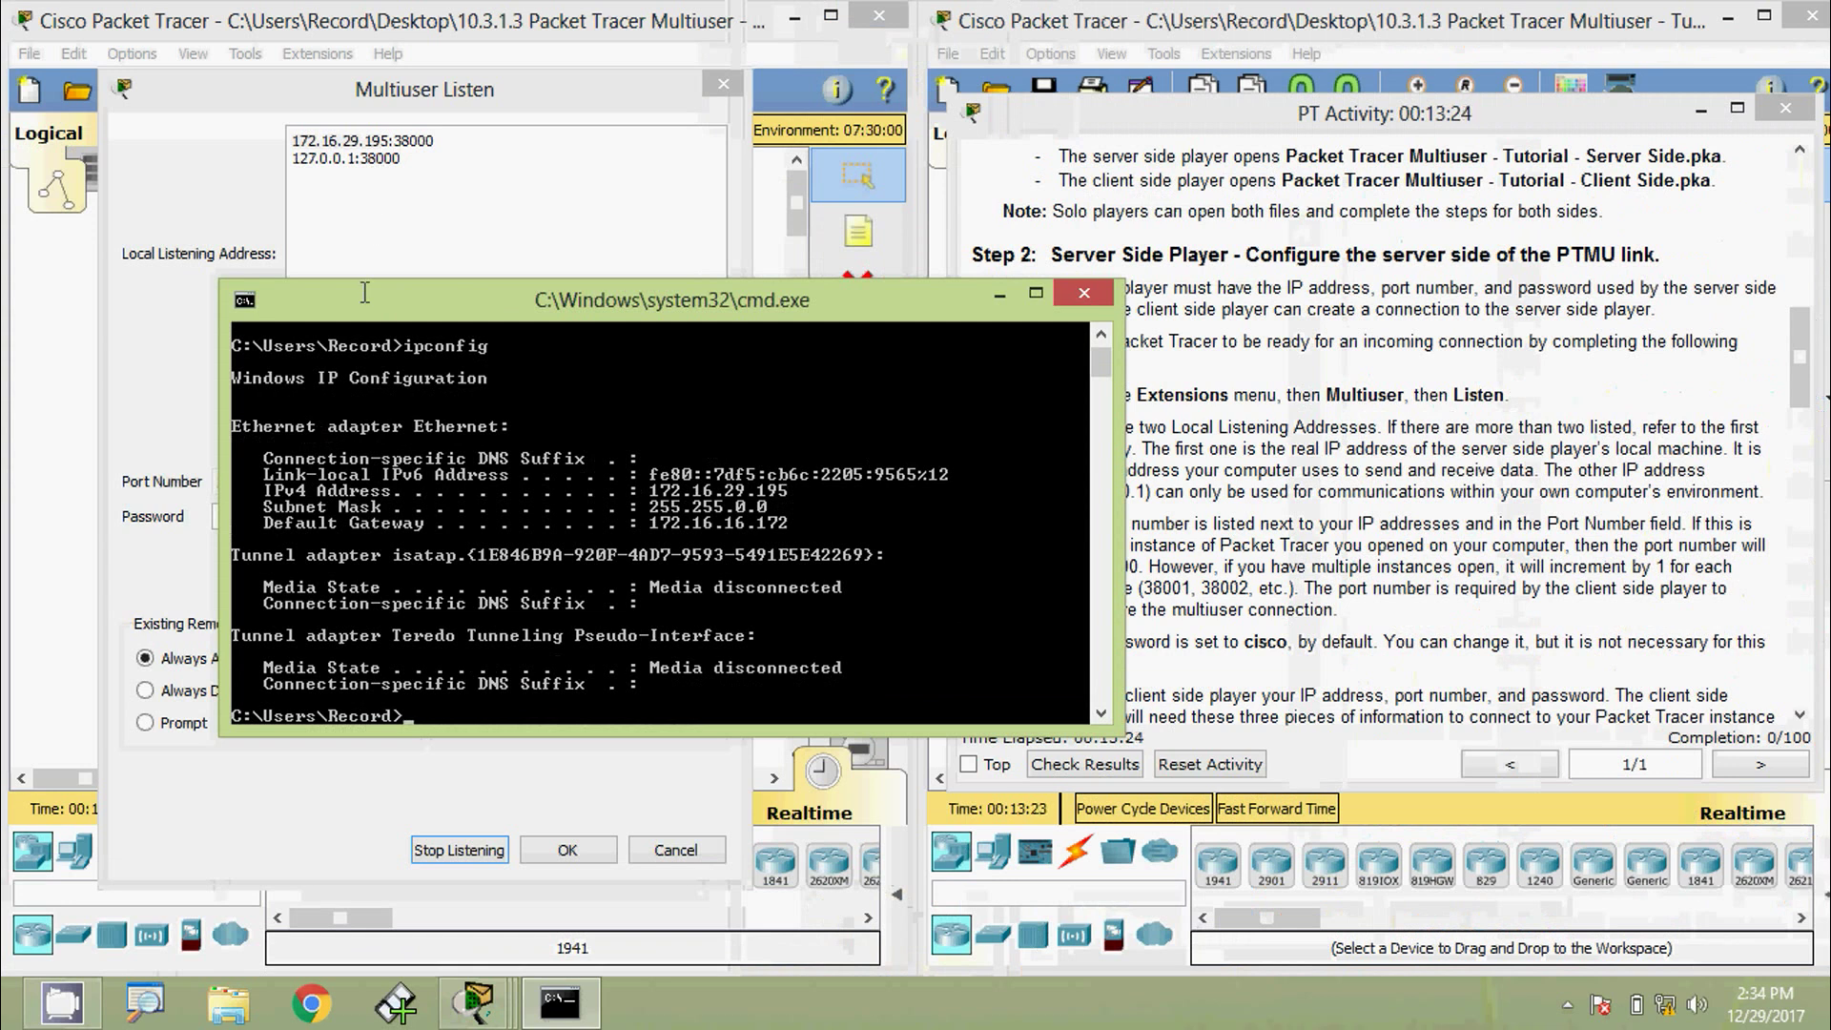
left_click_drag(364, 293, 390, 363)
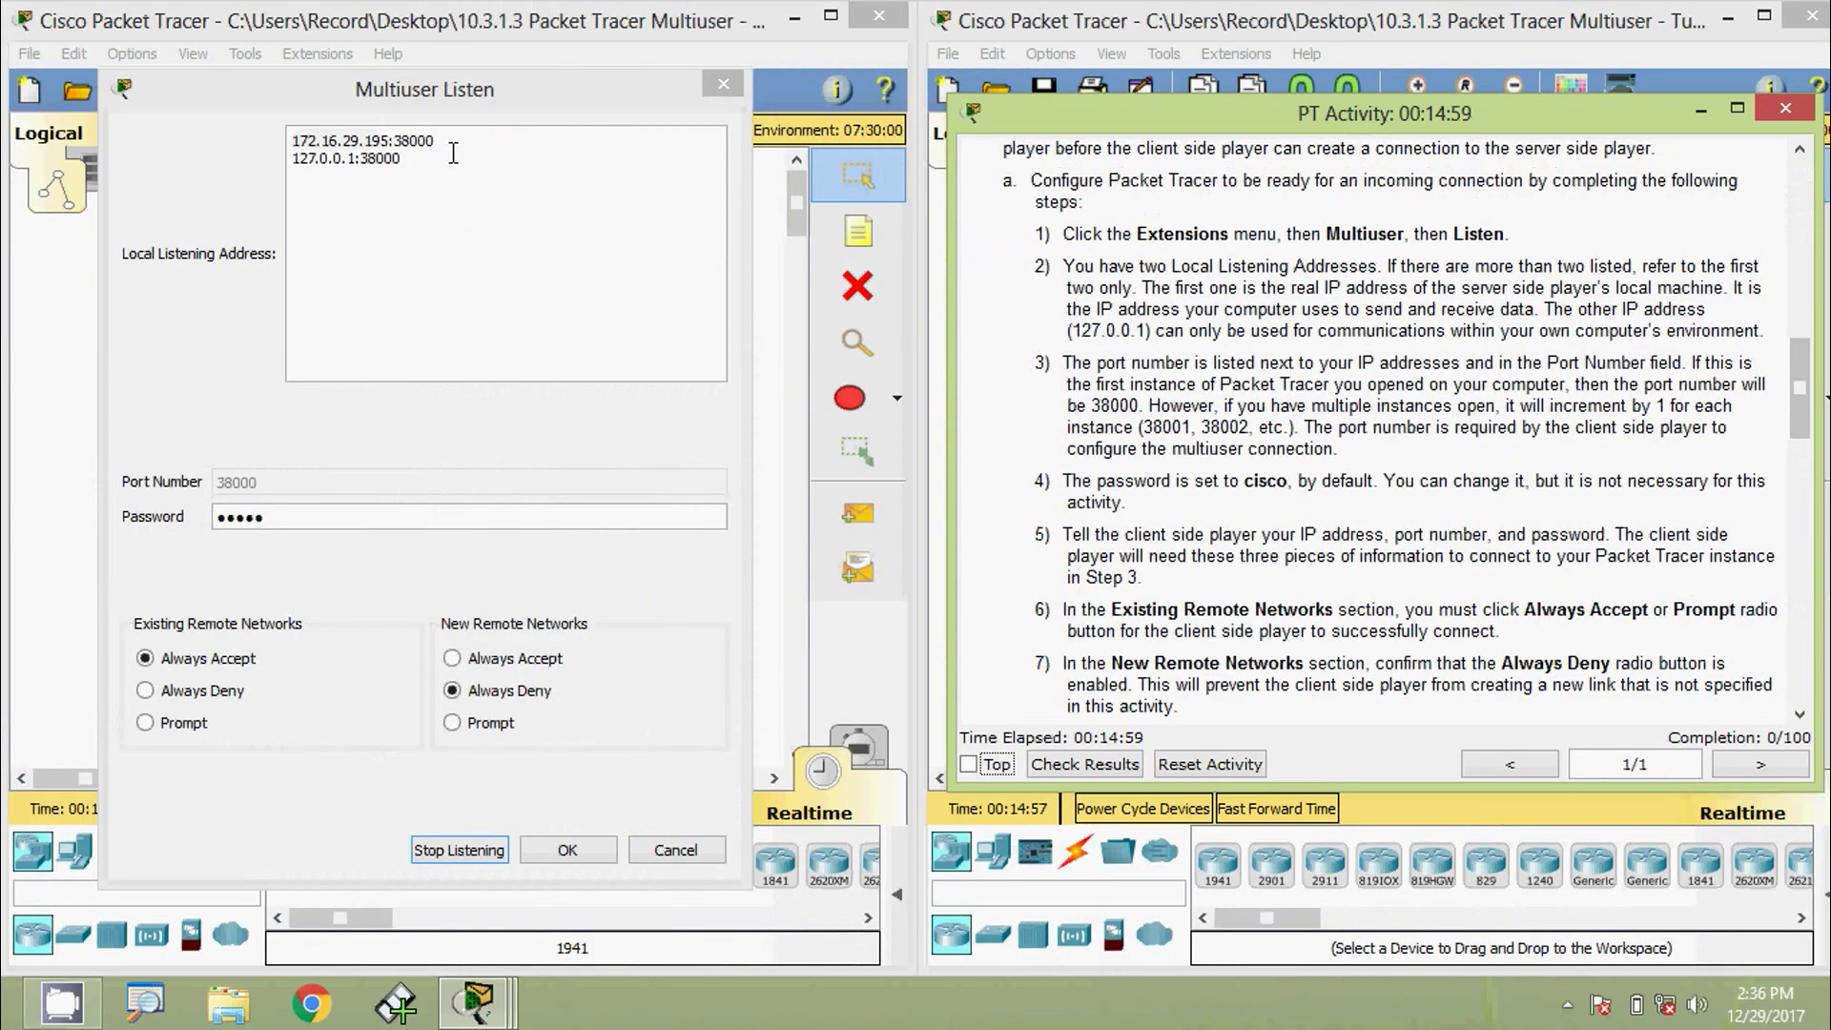
Choose Always Accept for existing remote networks and confirm the Multiuser Listen settings.
left_click(456, 150)
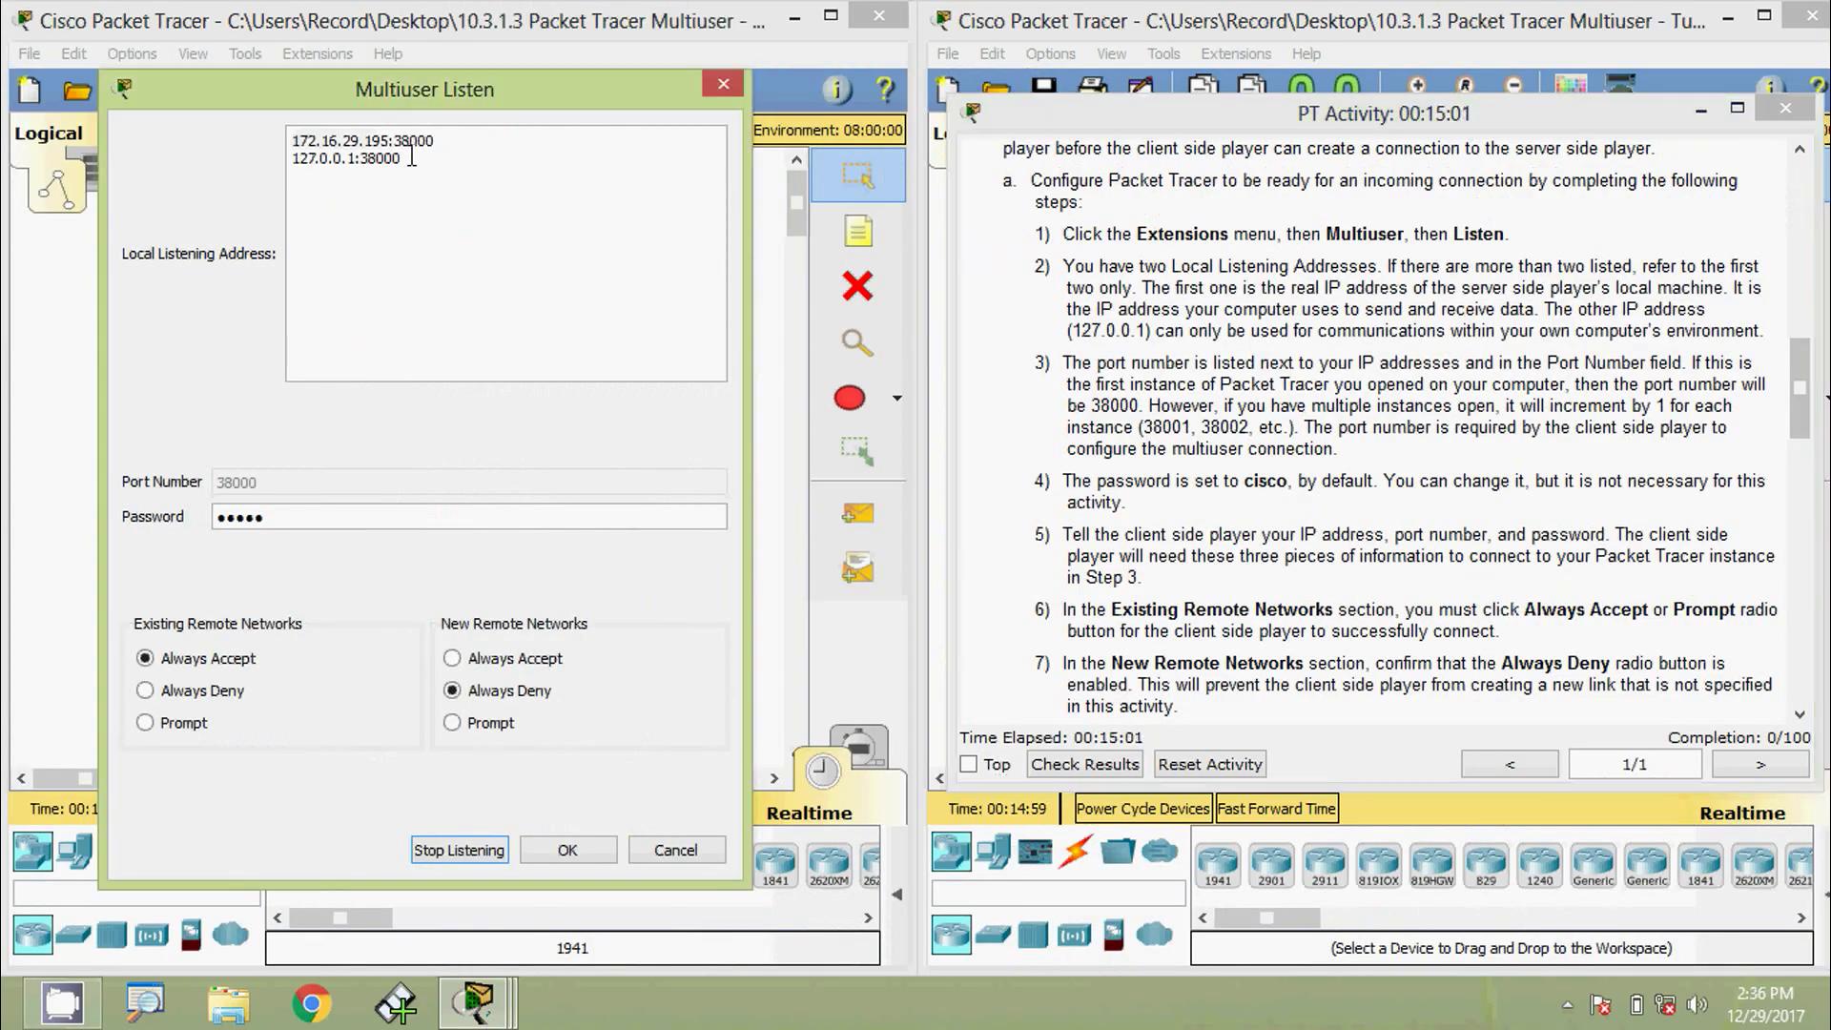
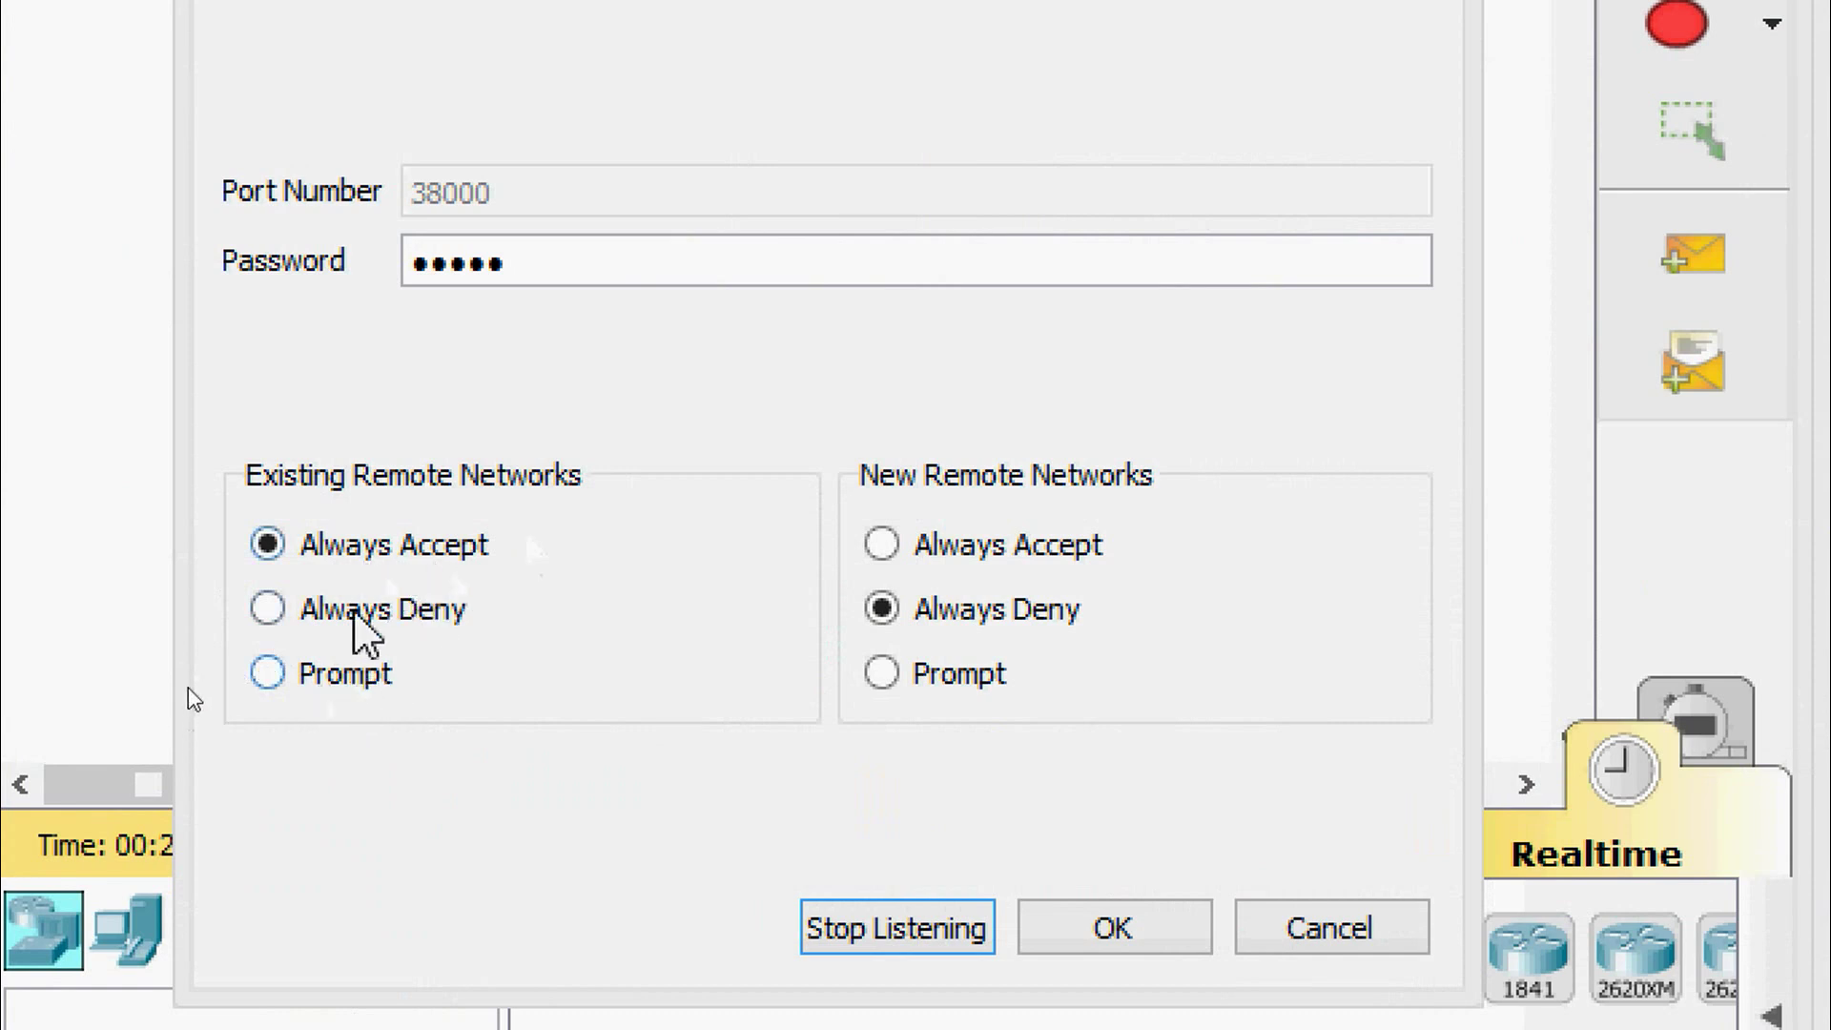
left_click(355, 561)
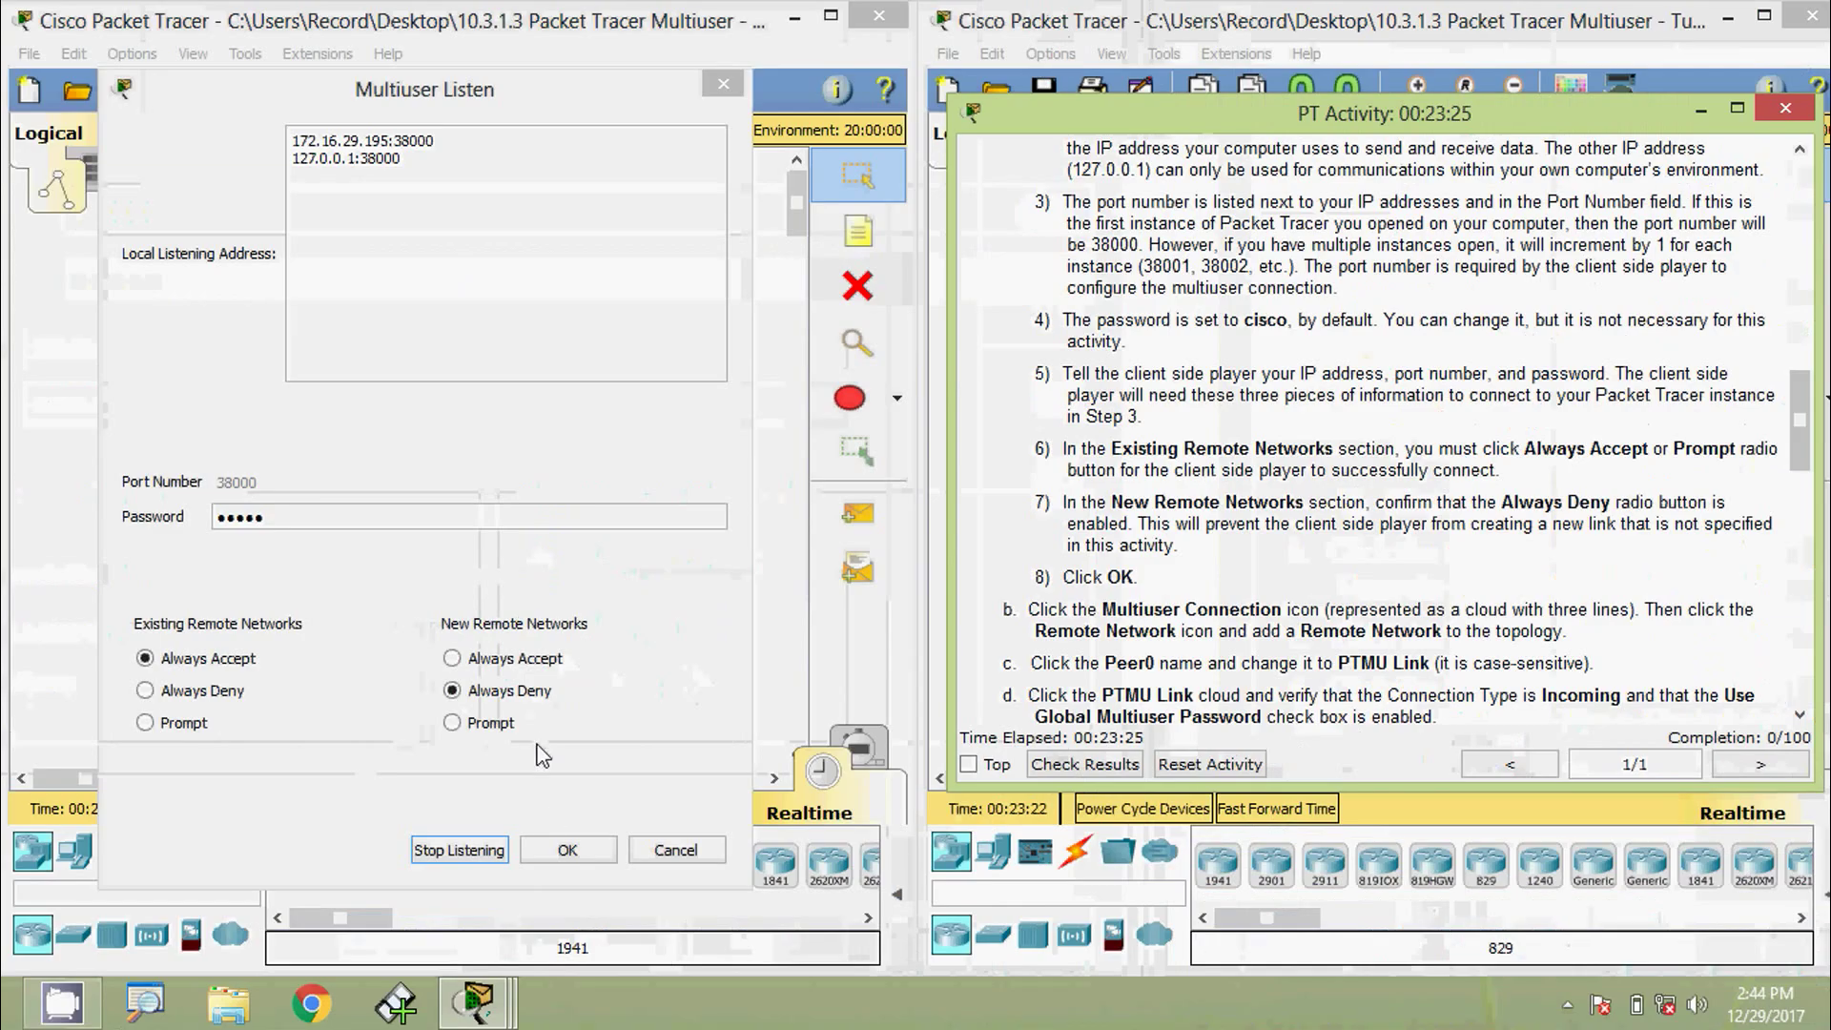
left_click(566, 849)
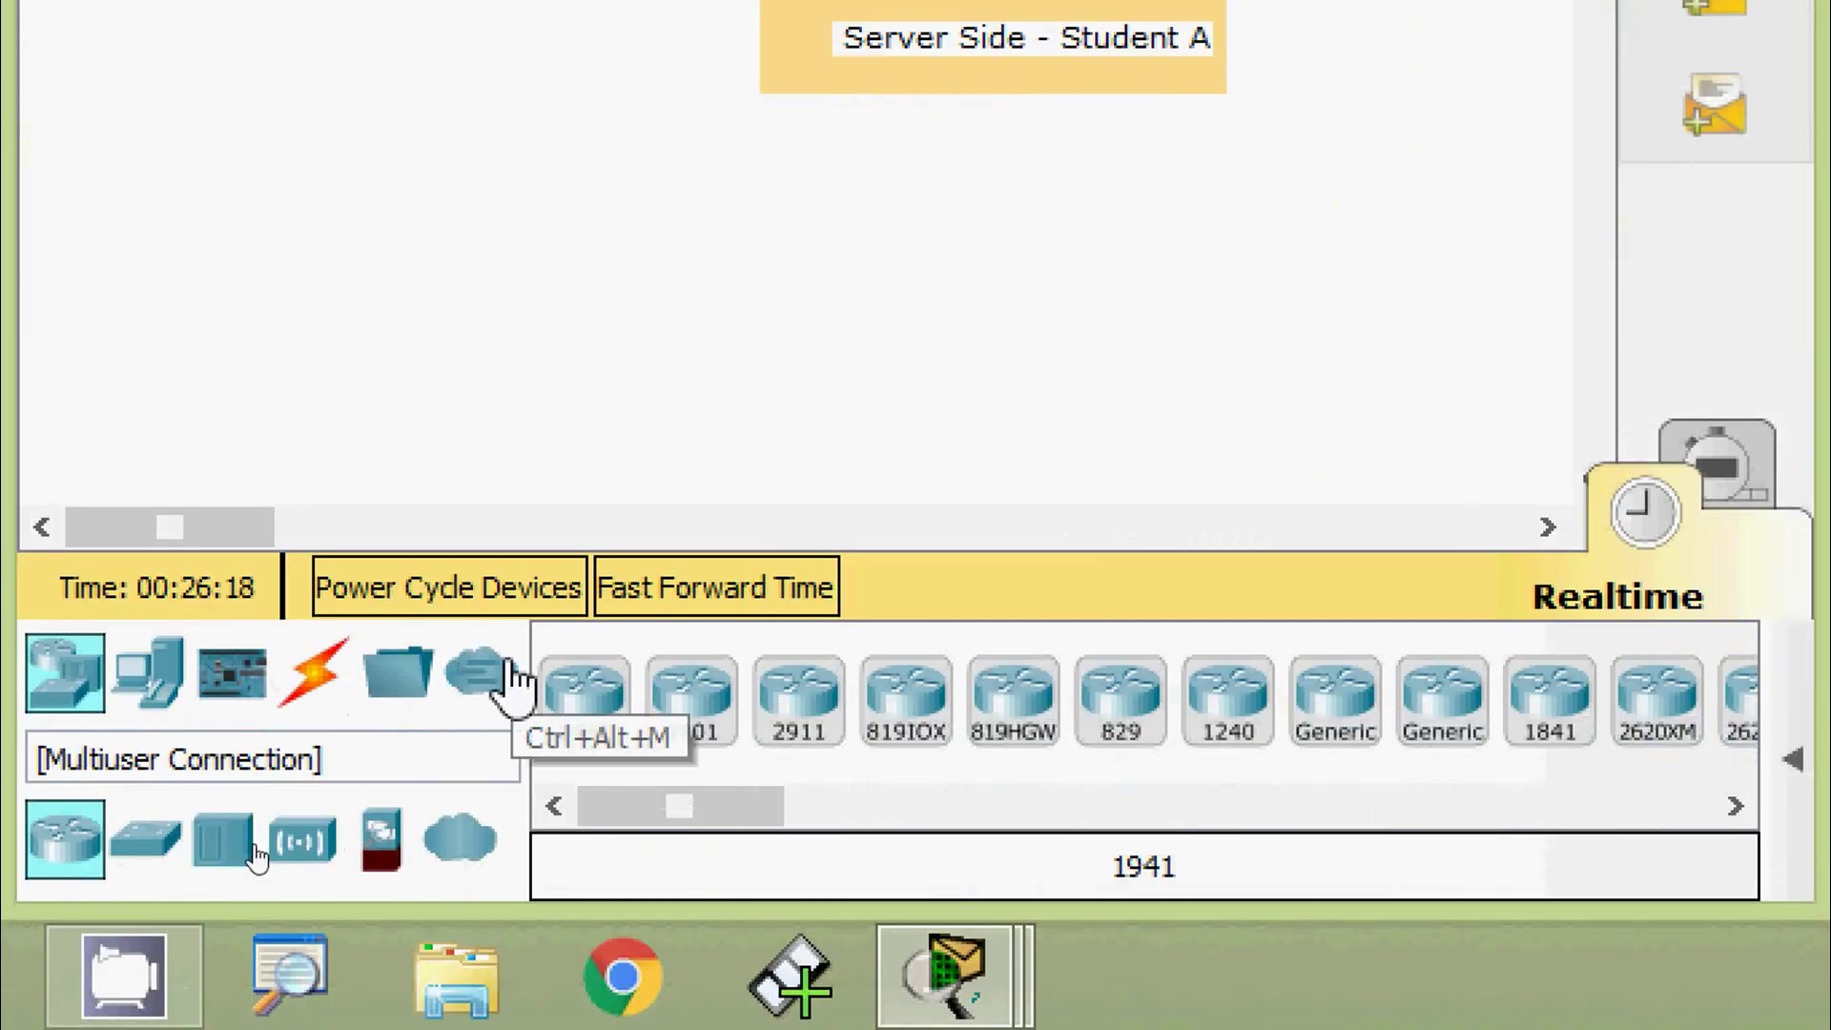
Add a Remote Network multiuser cloud beside switch S1 in the server-side topology.
left_click(503, 681)
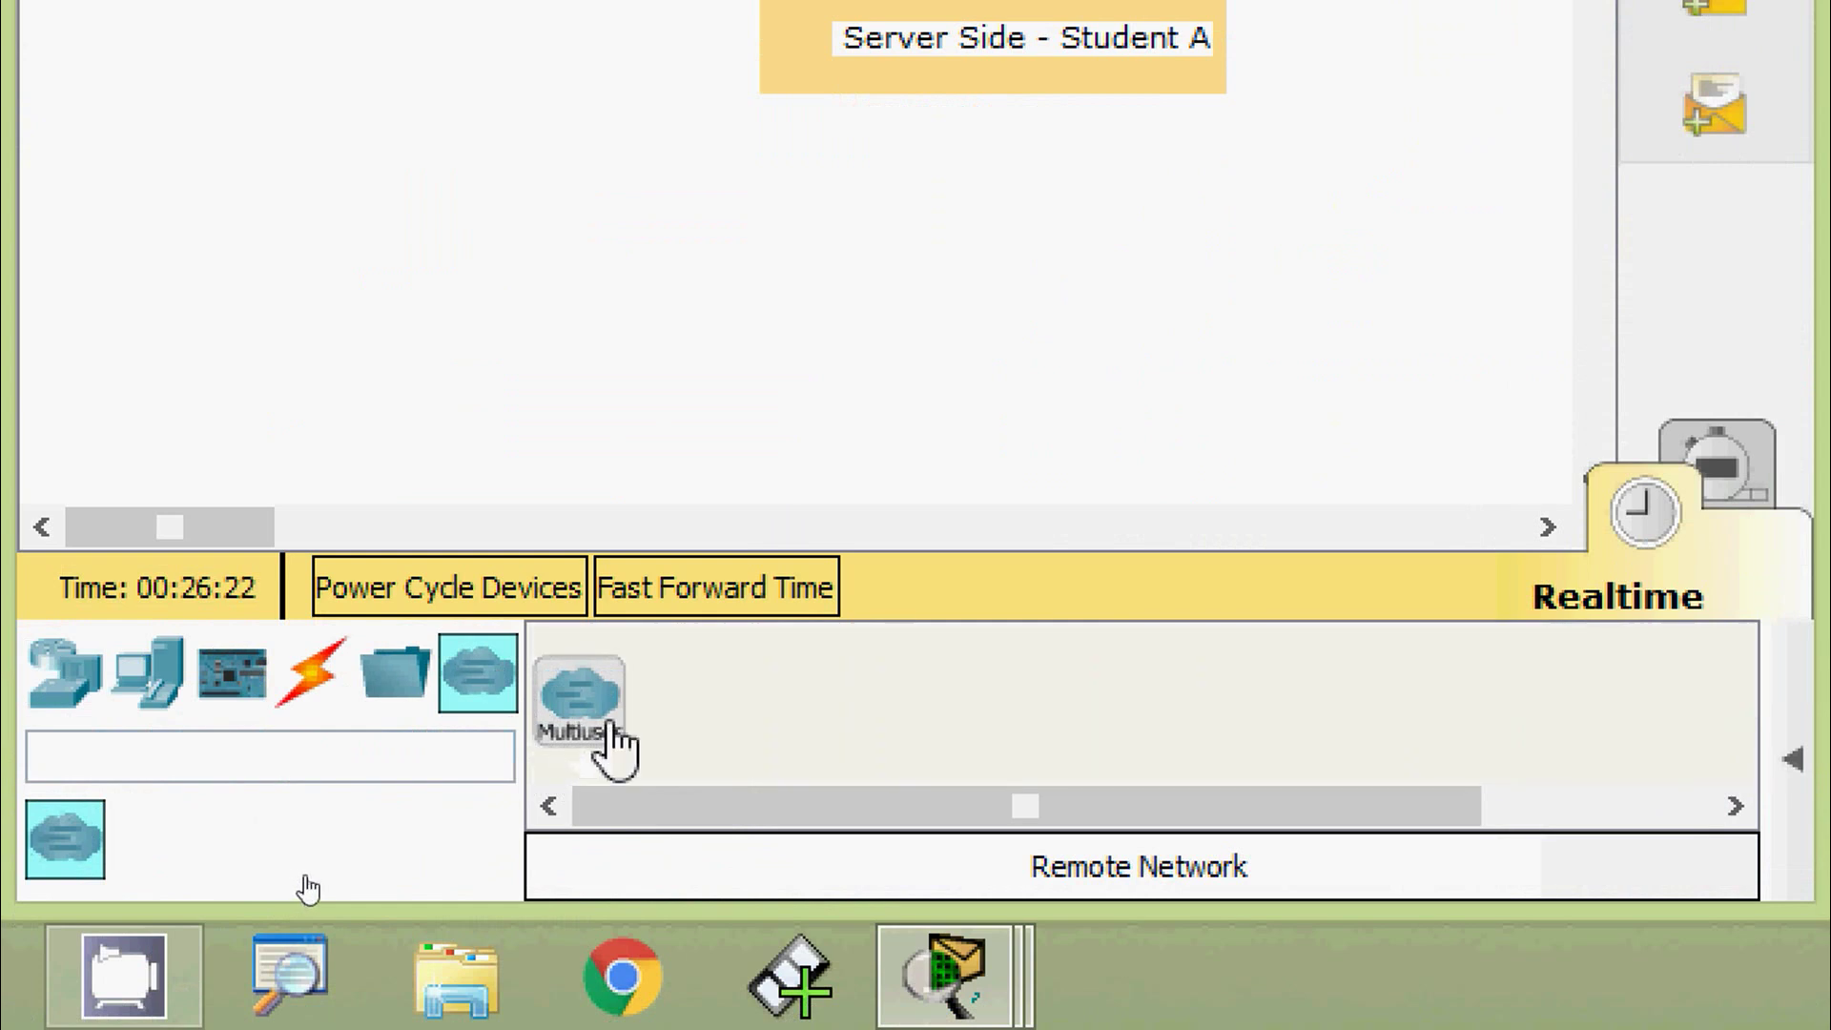
left_click(586, 717)
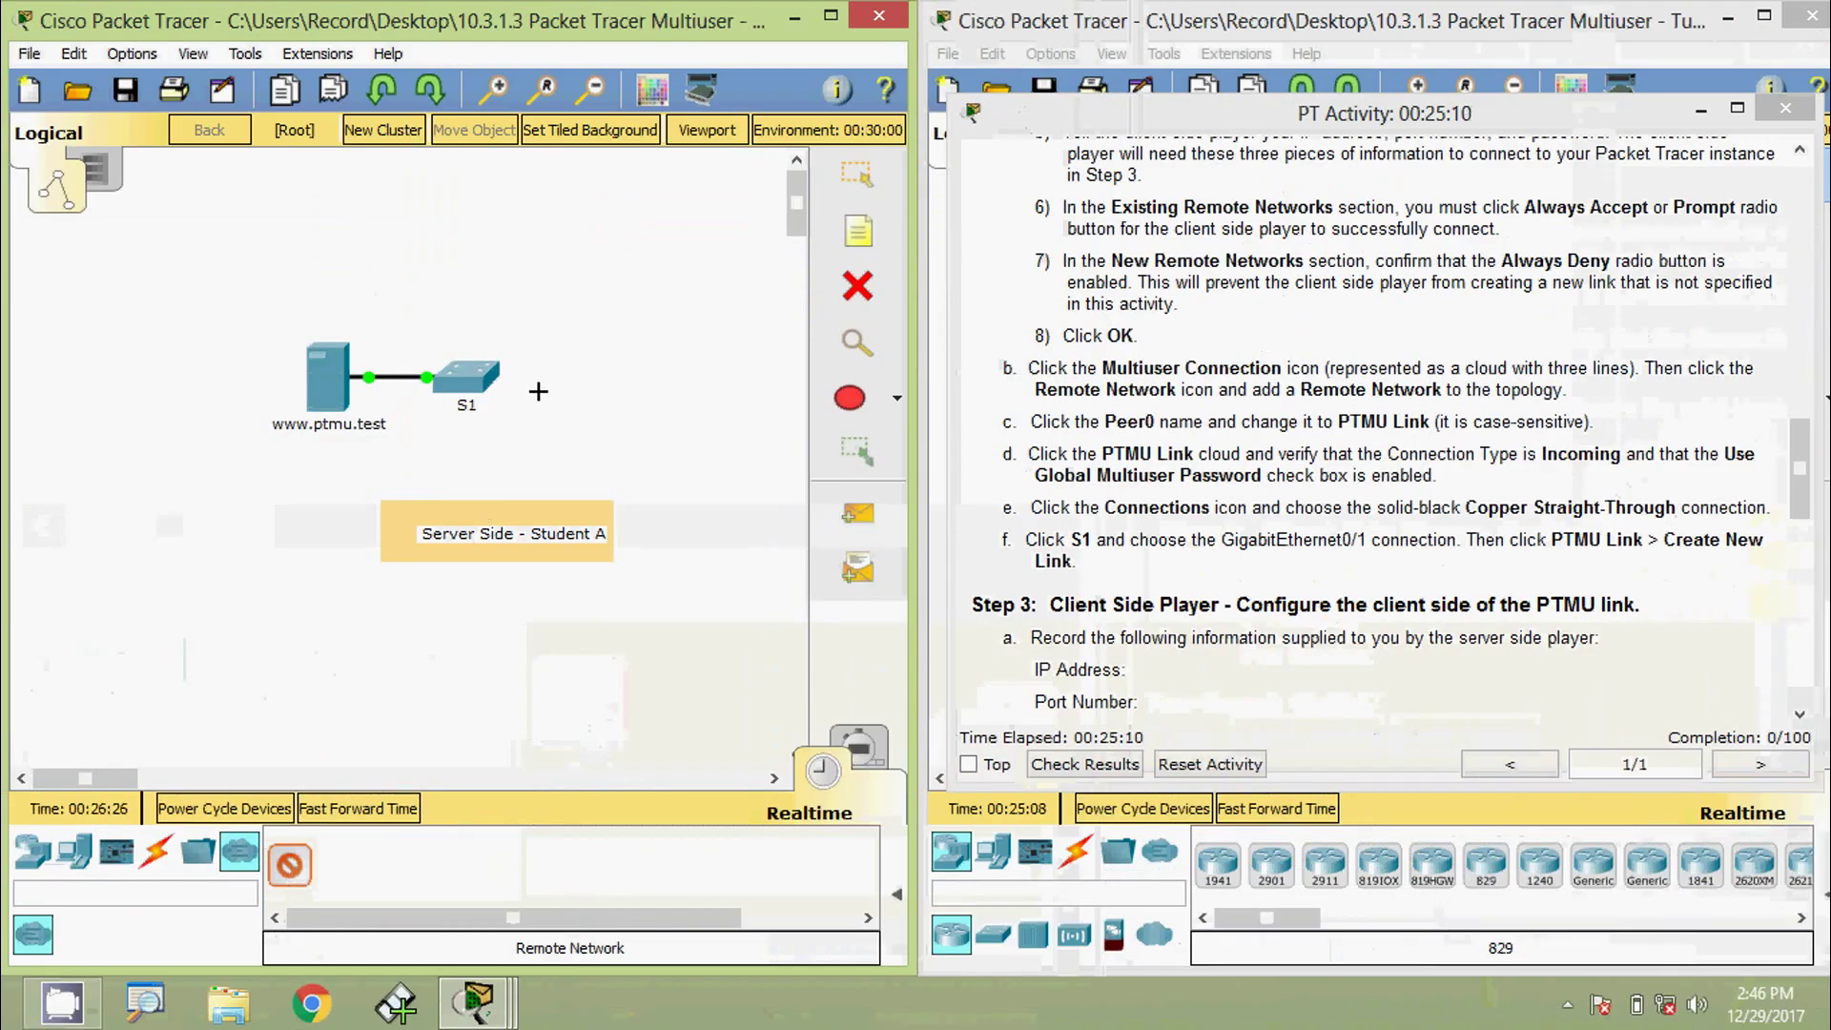
left_click(610, 380)
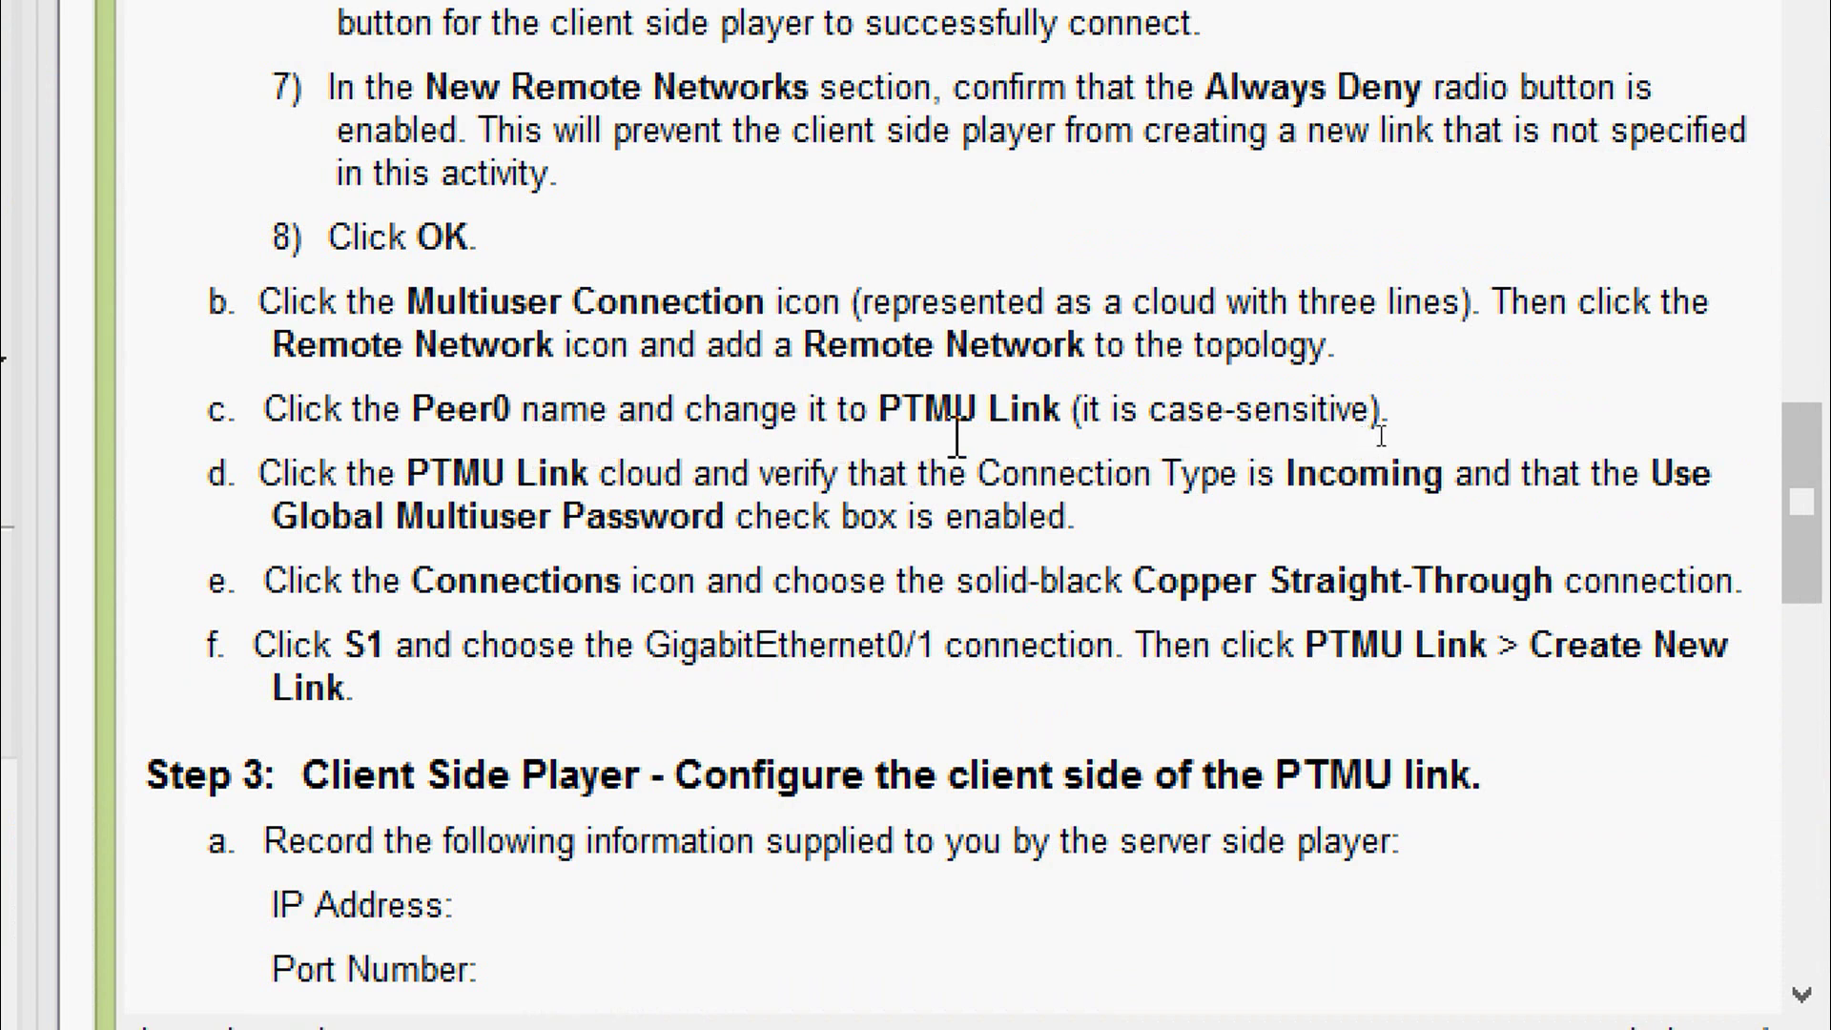
Rename the Peer0 cloud in the server-side topology to "PTMU Link".
left_click(1271, 420)
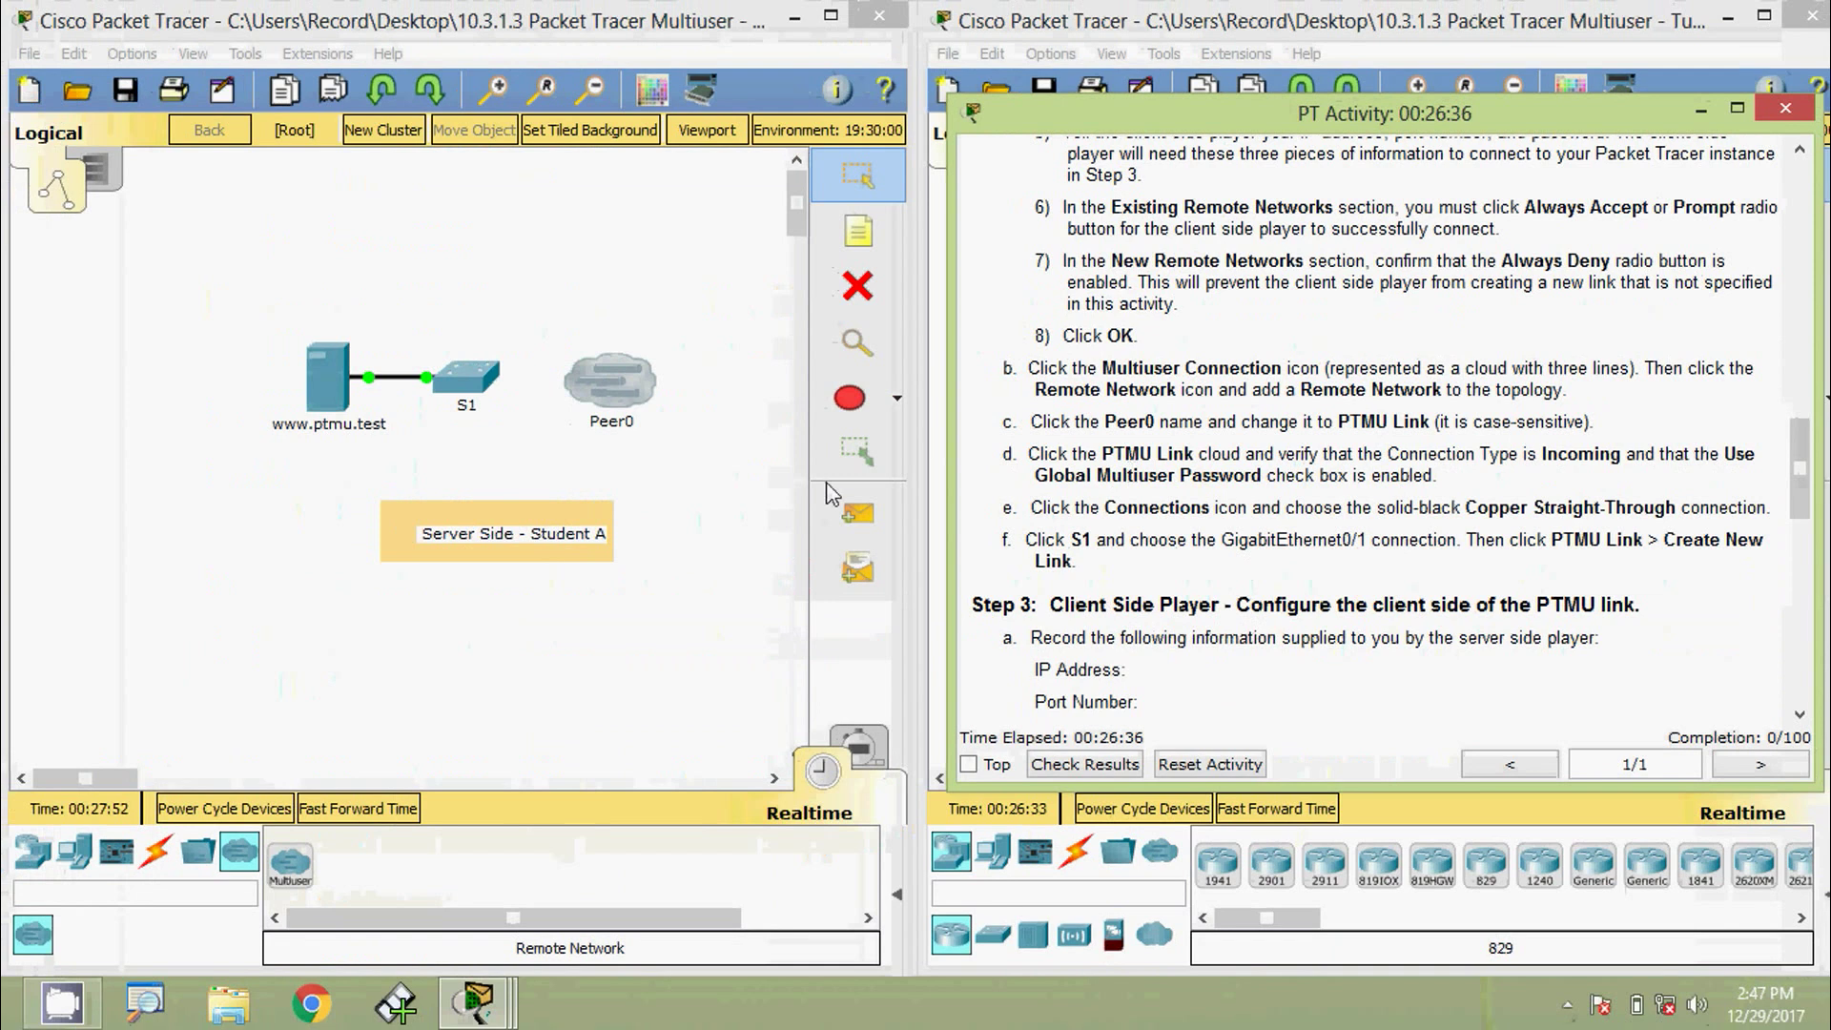
left_click(611, 421)
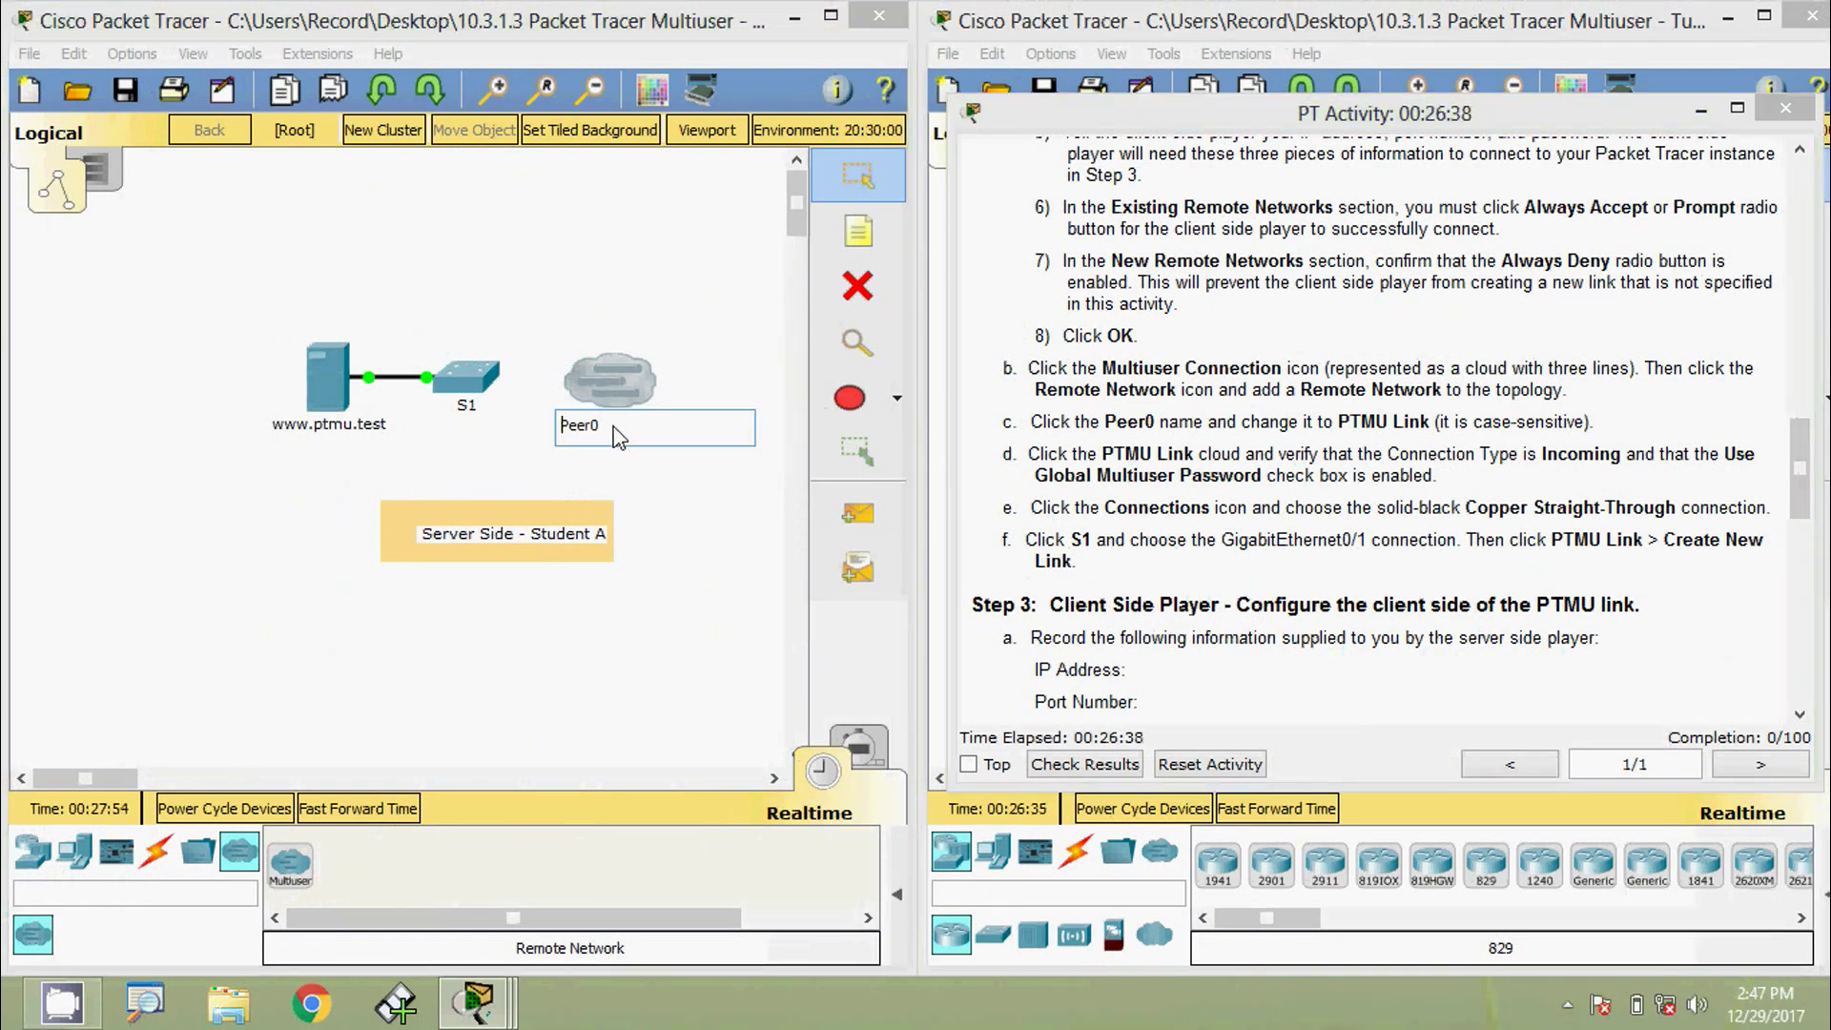
left_click(549, 441)
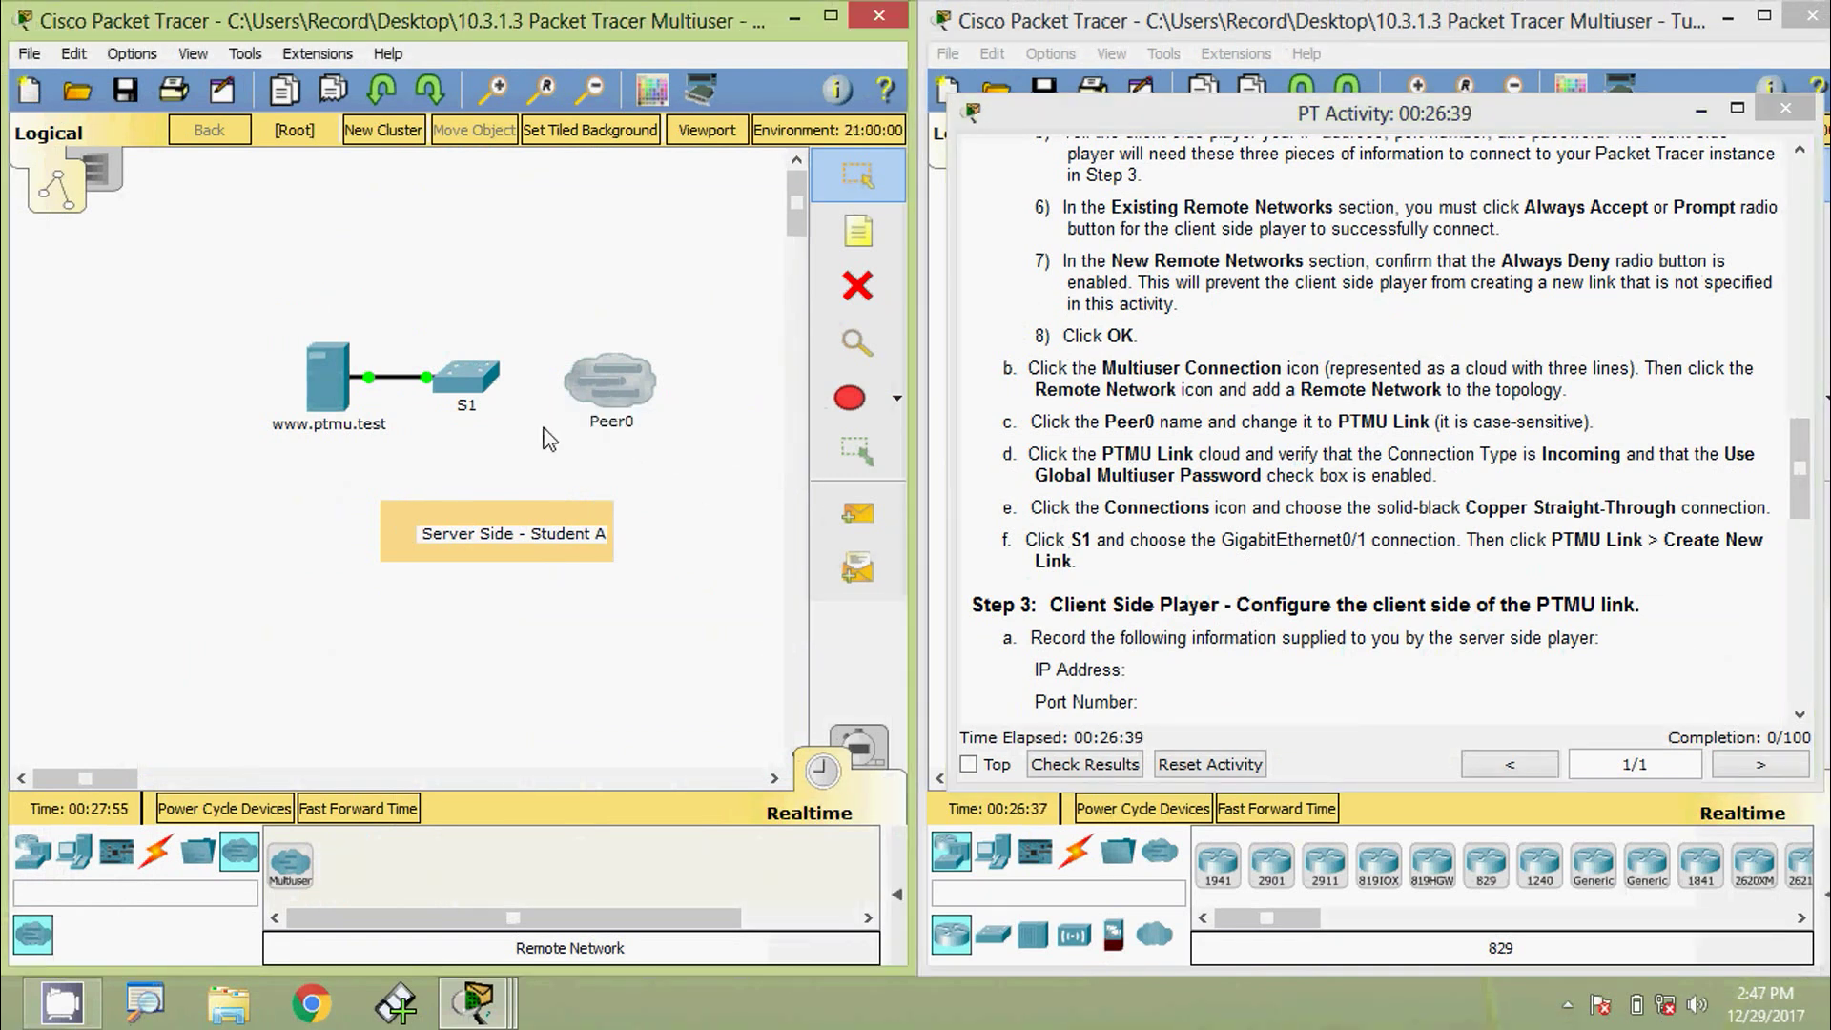
left_click(616, 434)
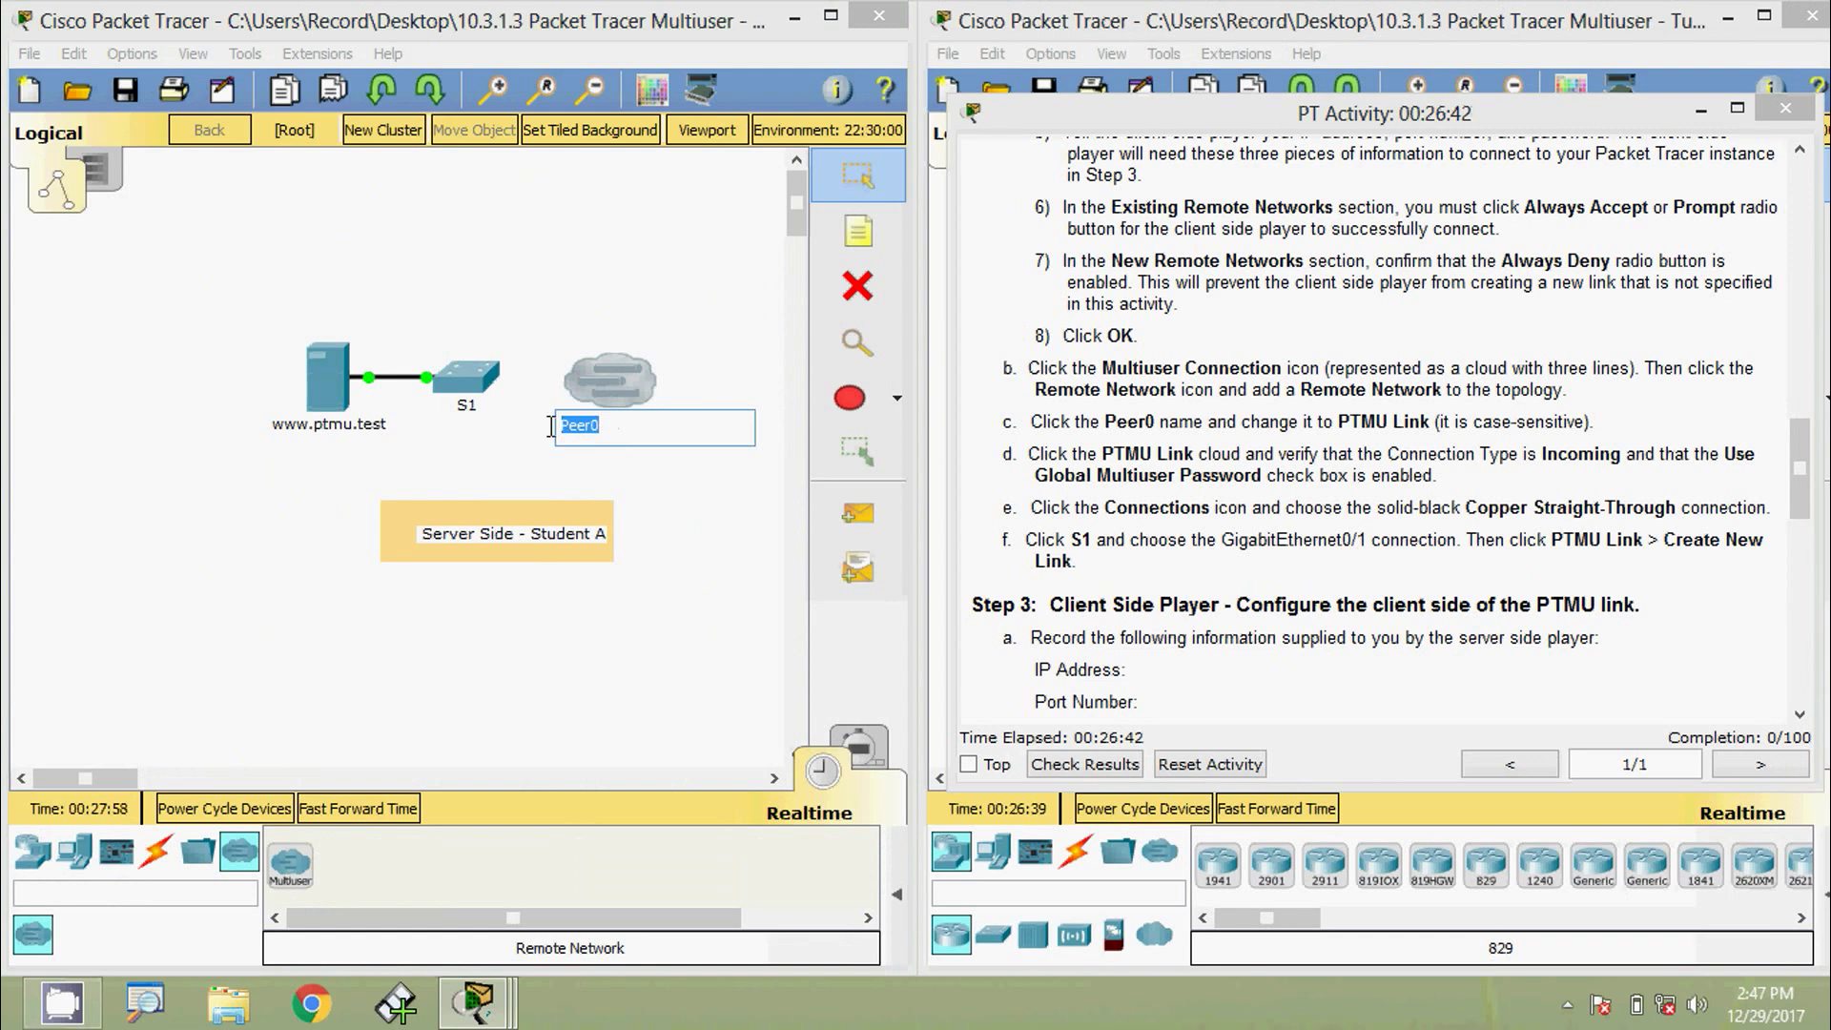
type("PTMU Link")
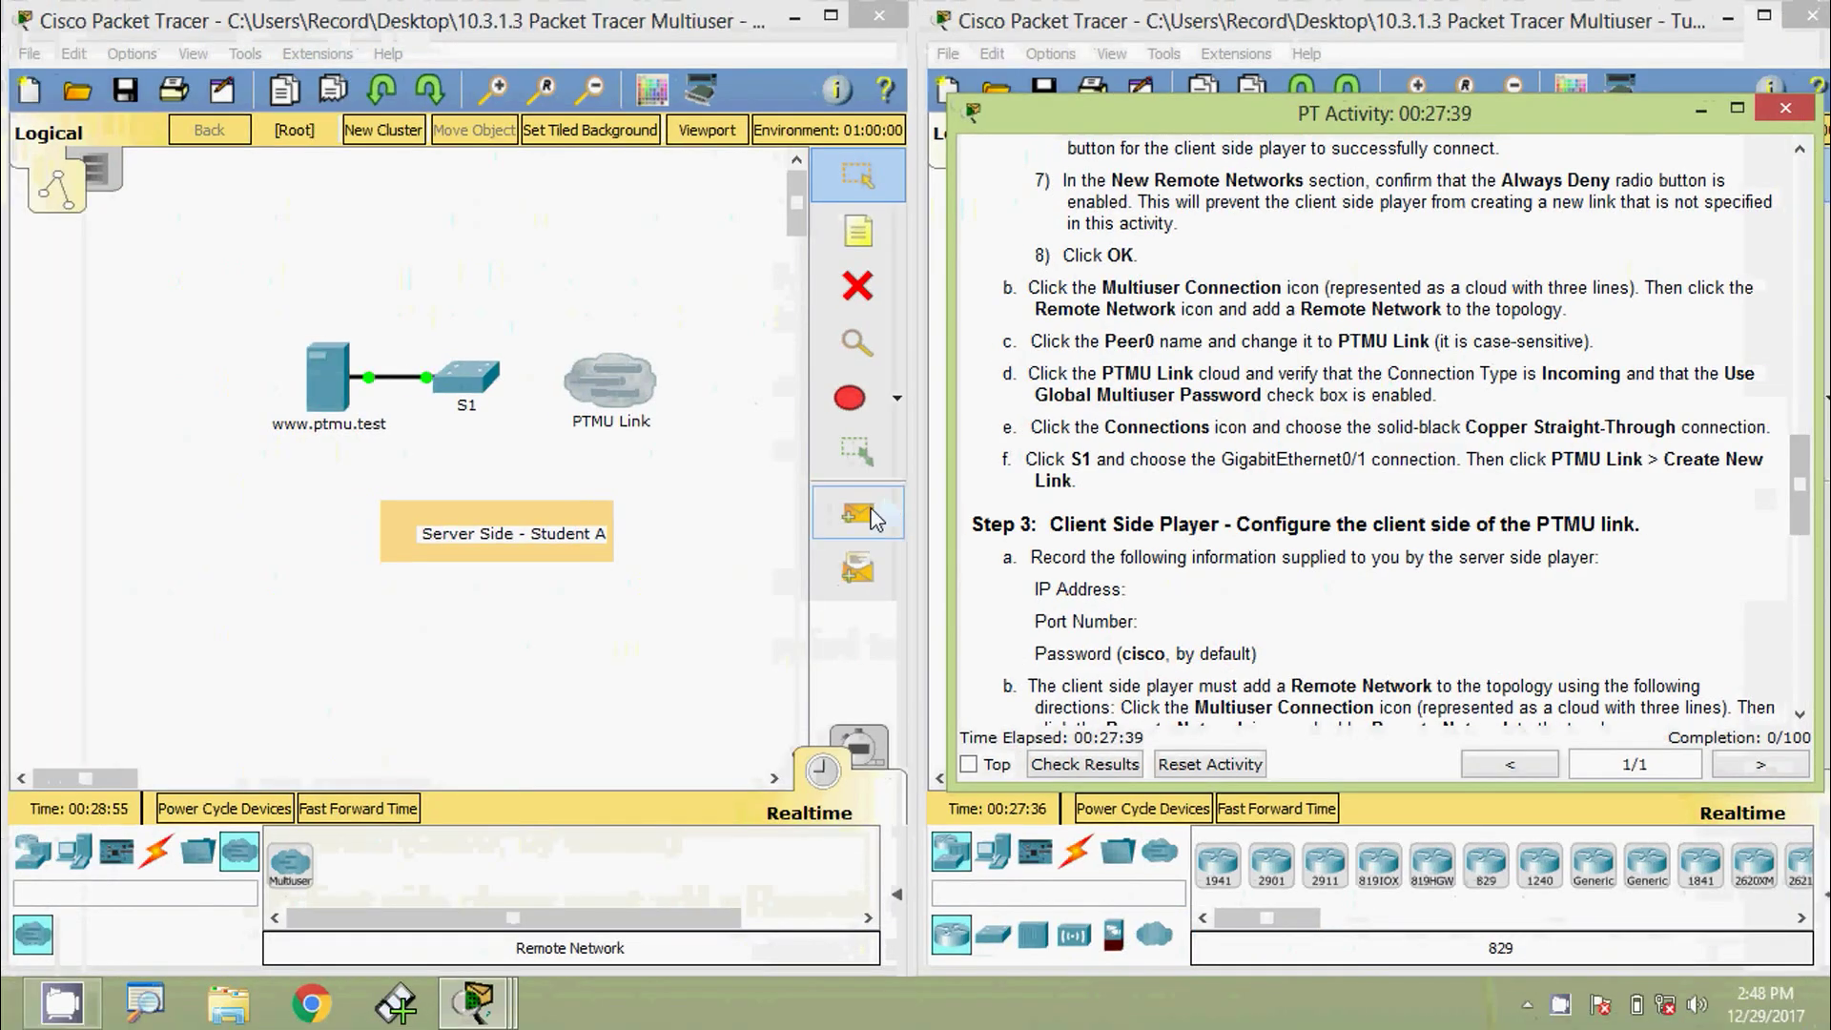
Set the PTMU Link cloud's connection type to Incoming, keep the global multiuser password enabled, and confirm.
left_click(633, 418)
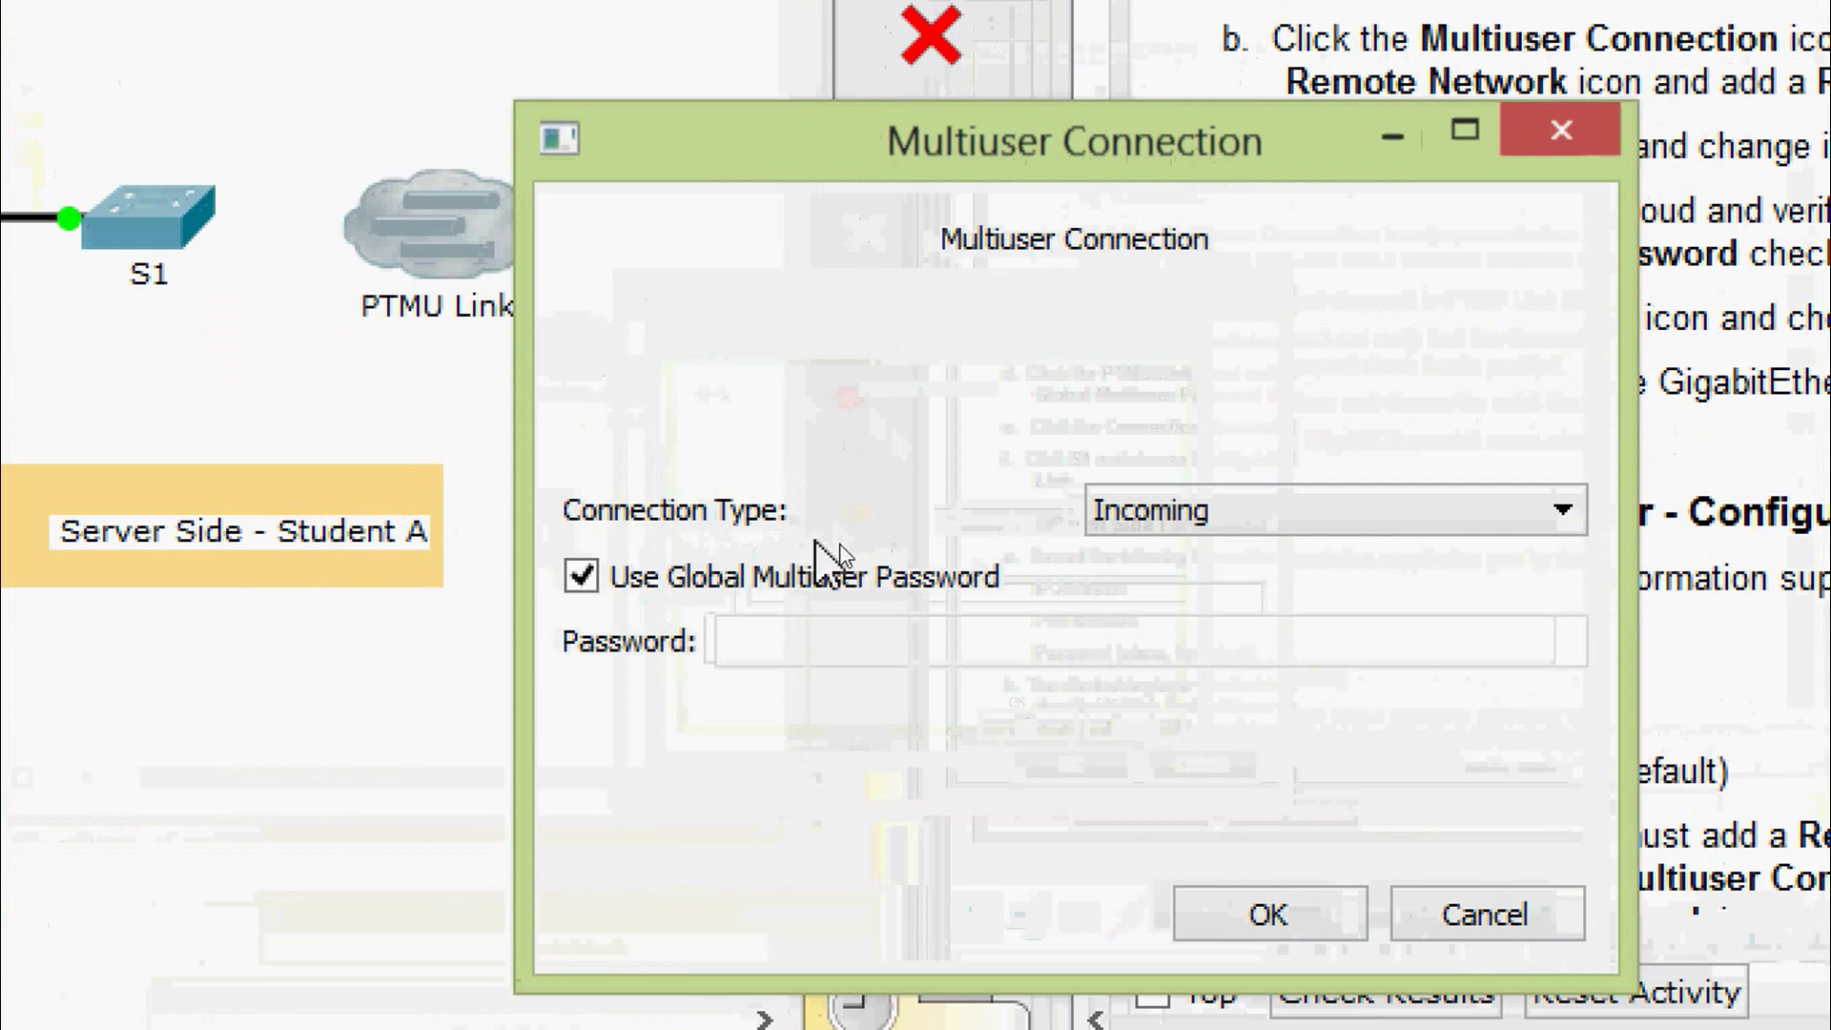
left_click(1234, 512)
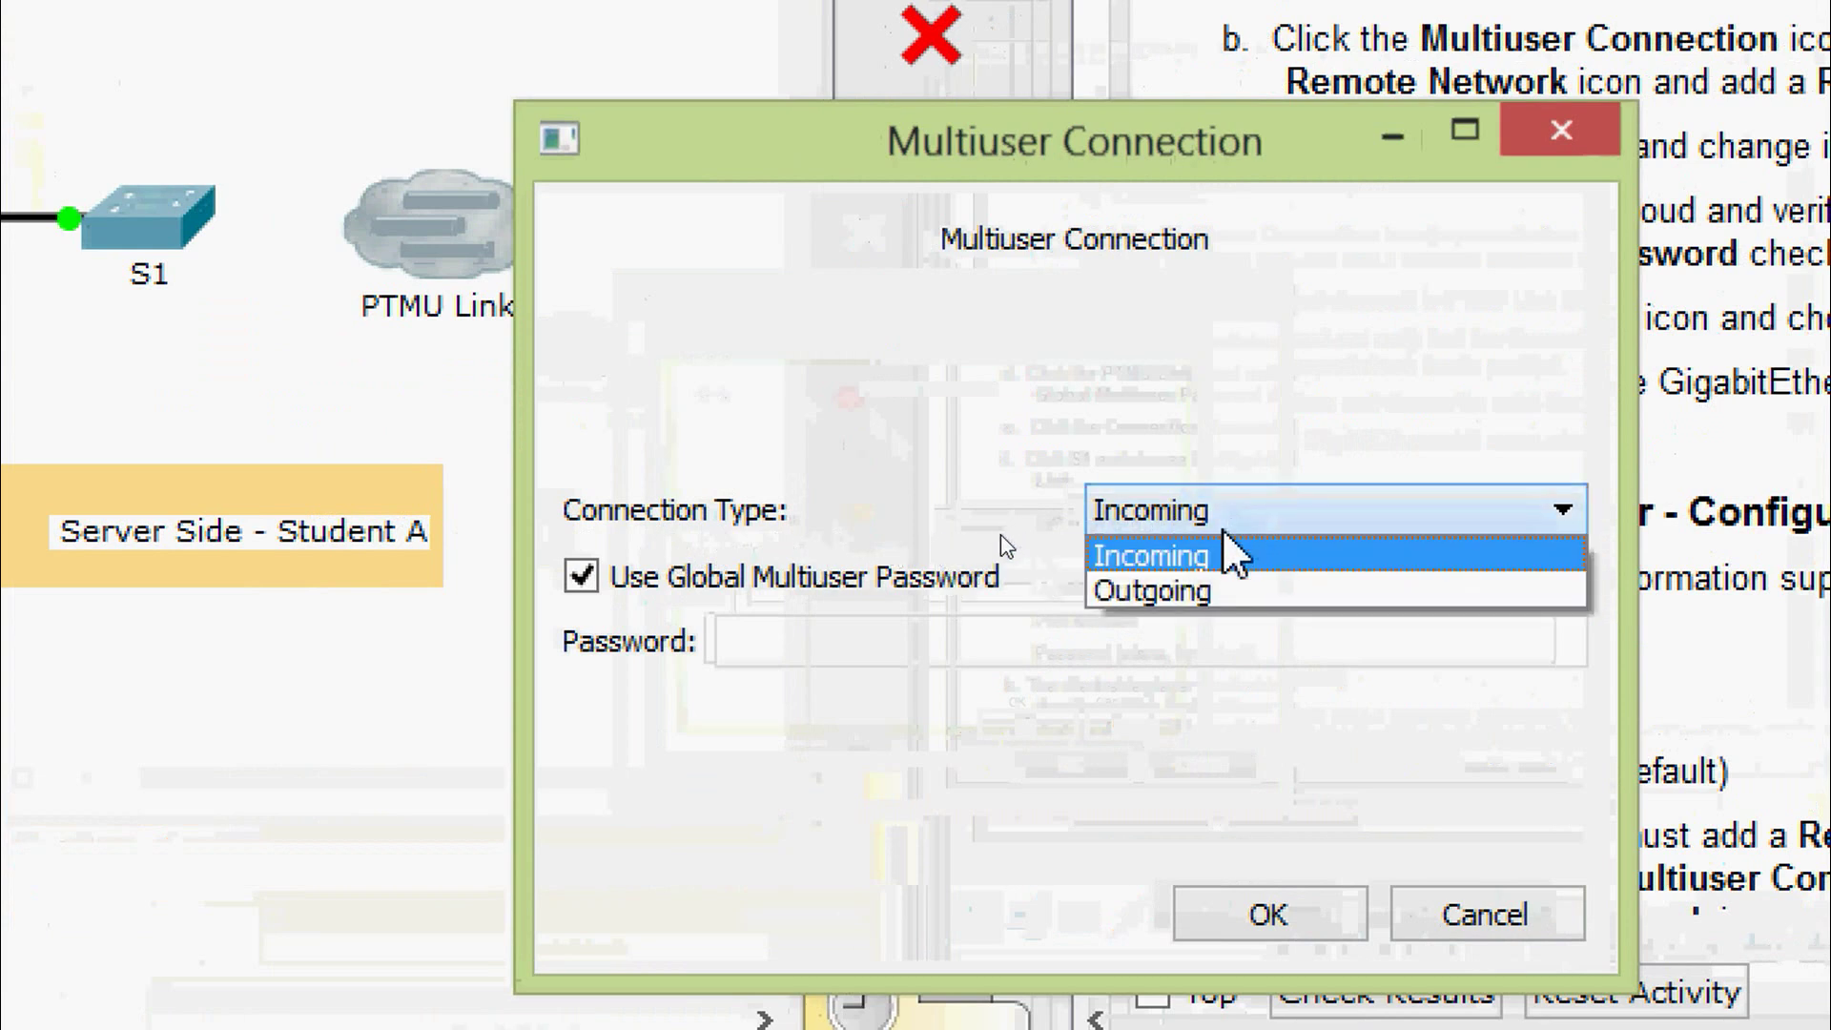
left_click(1215, 551)
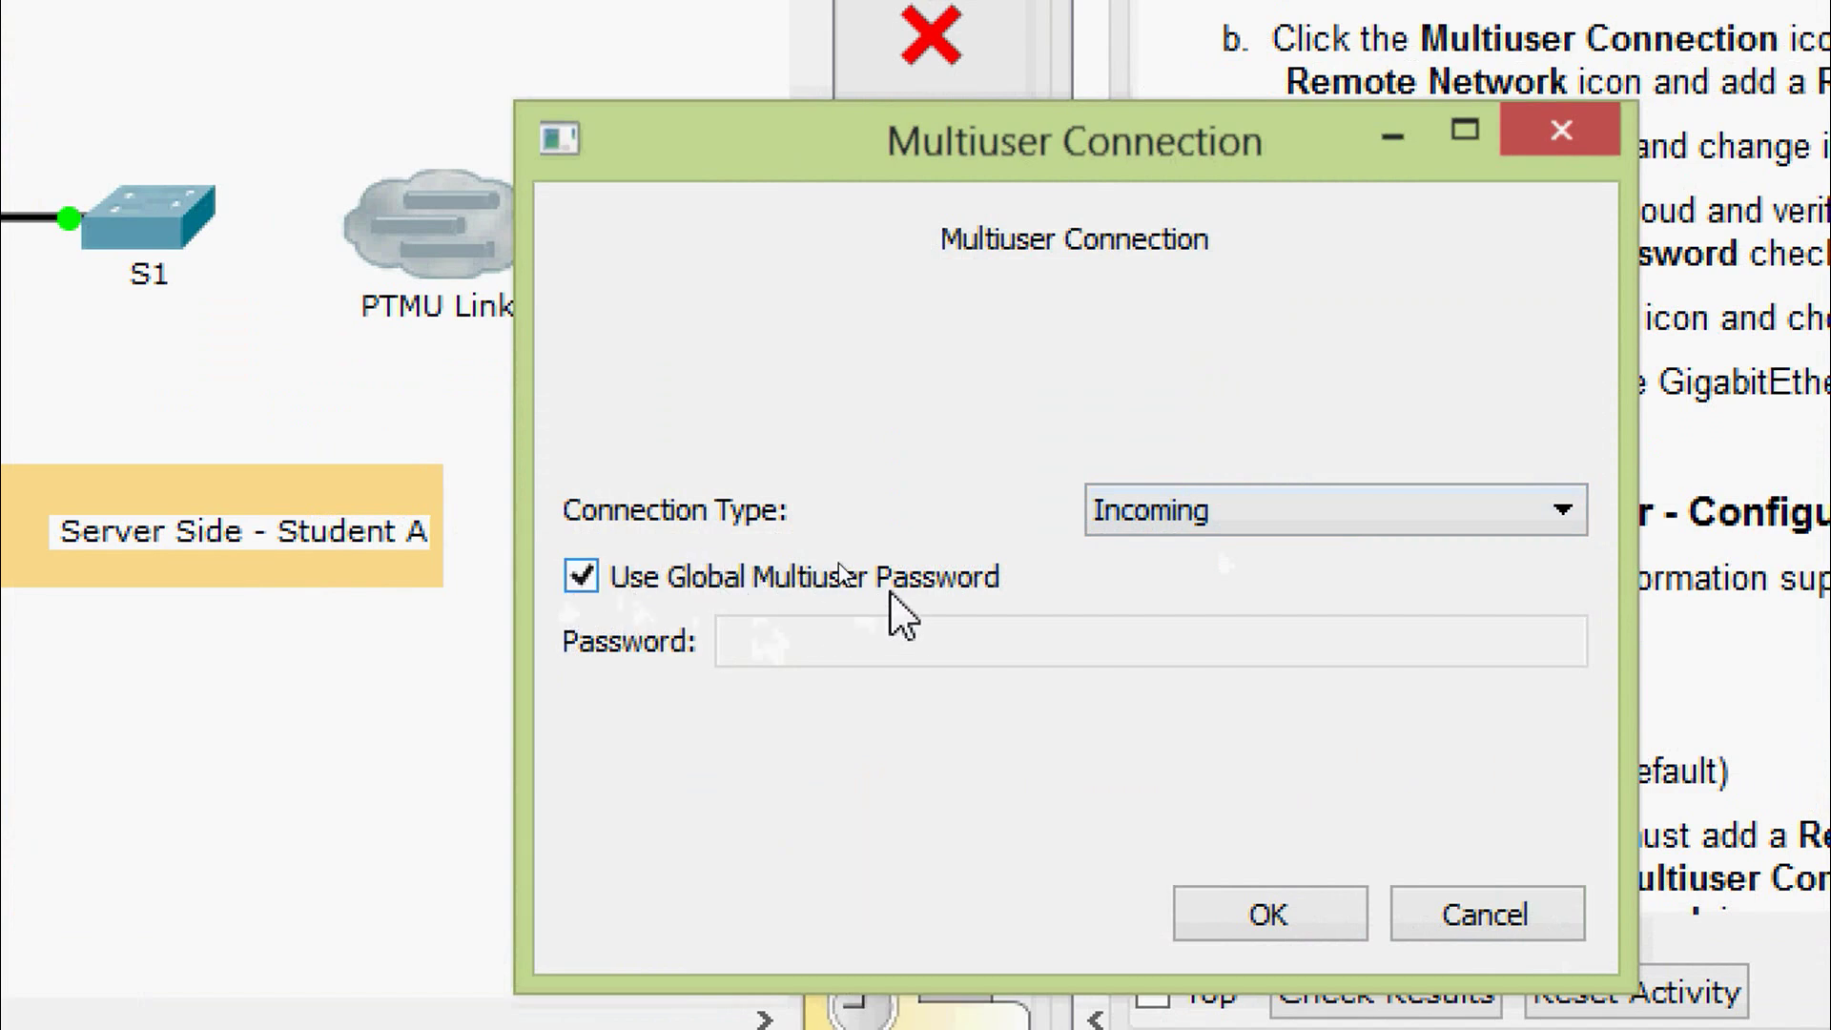
left_click(1257, 913)
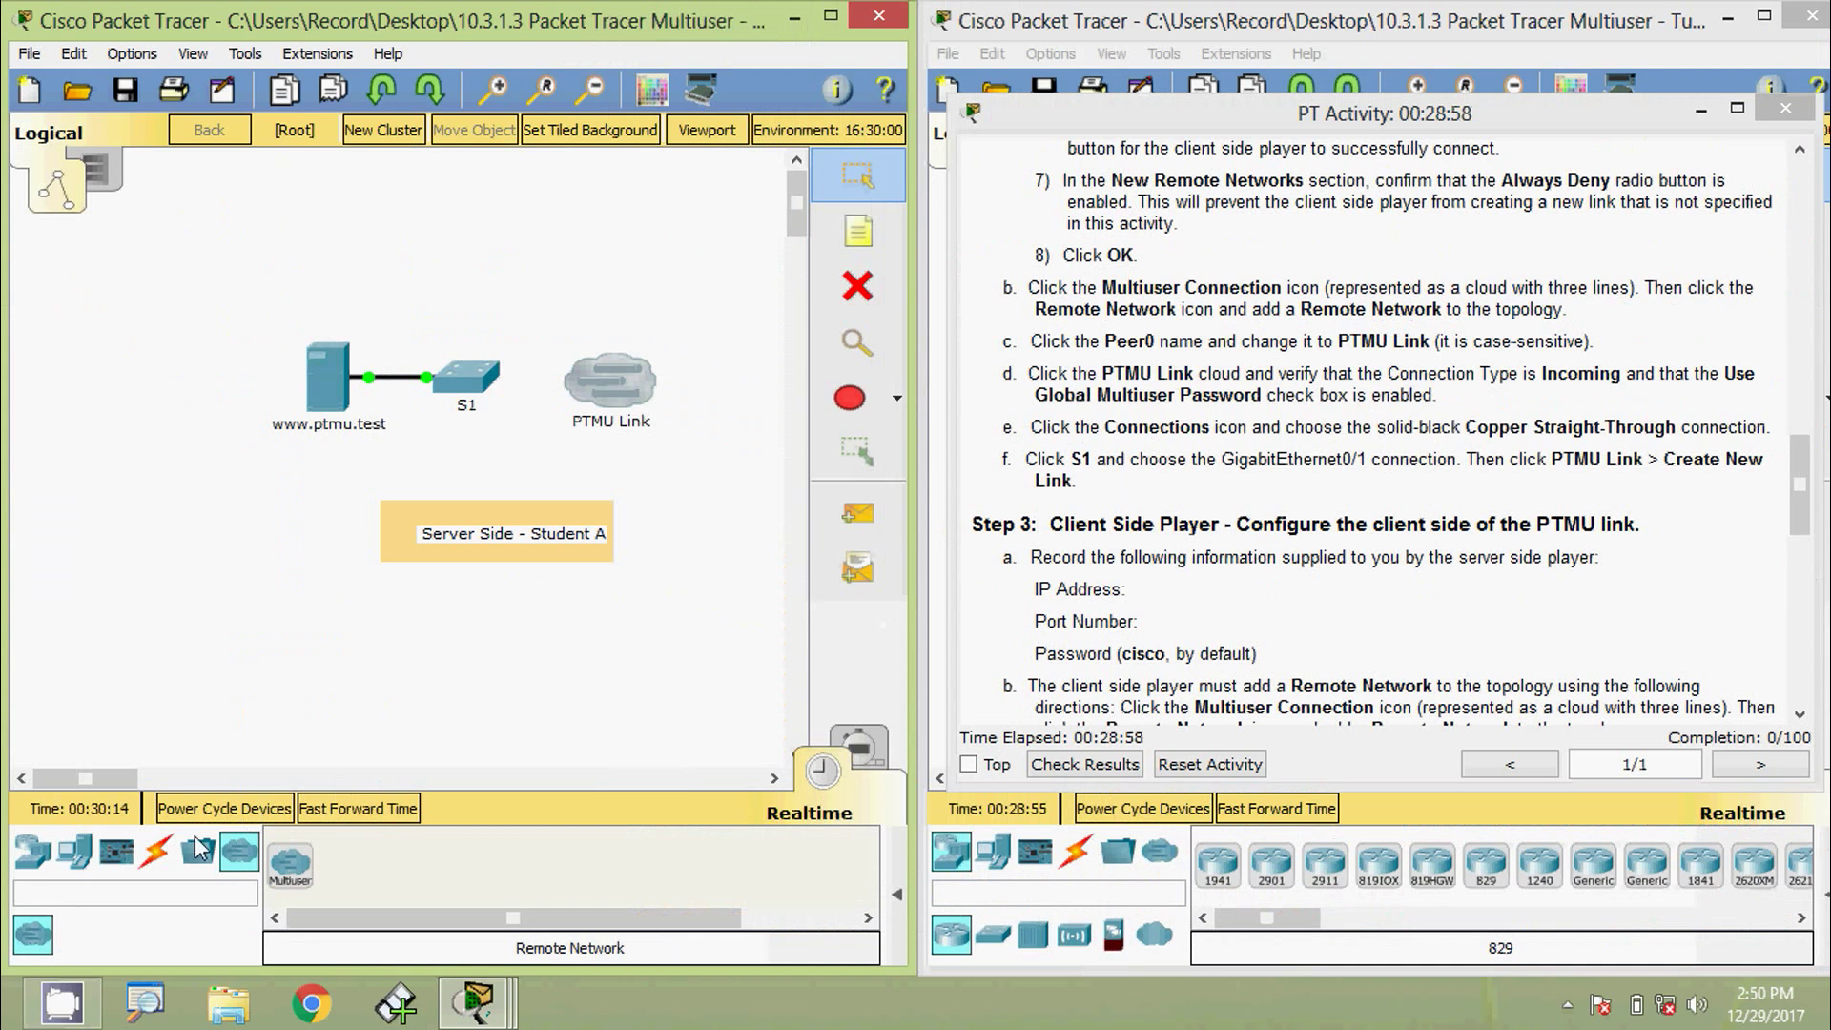
Connect S1's GigabitEthernet0/1 port to the PTMU Link cloud as a new link with a Copper Straight-Through cable.
left_click(155, 852)
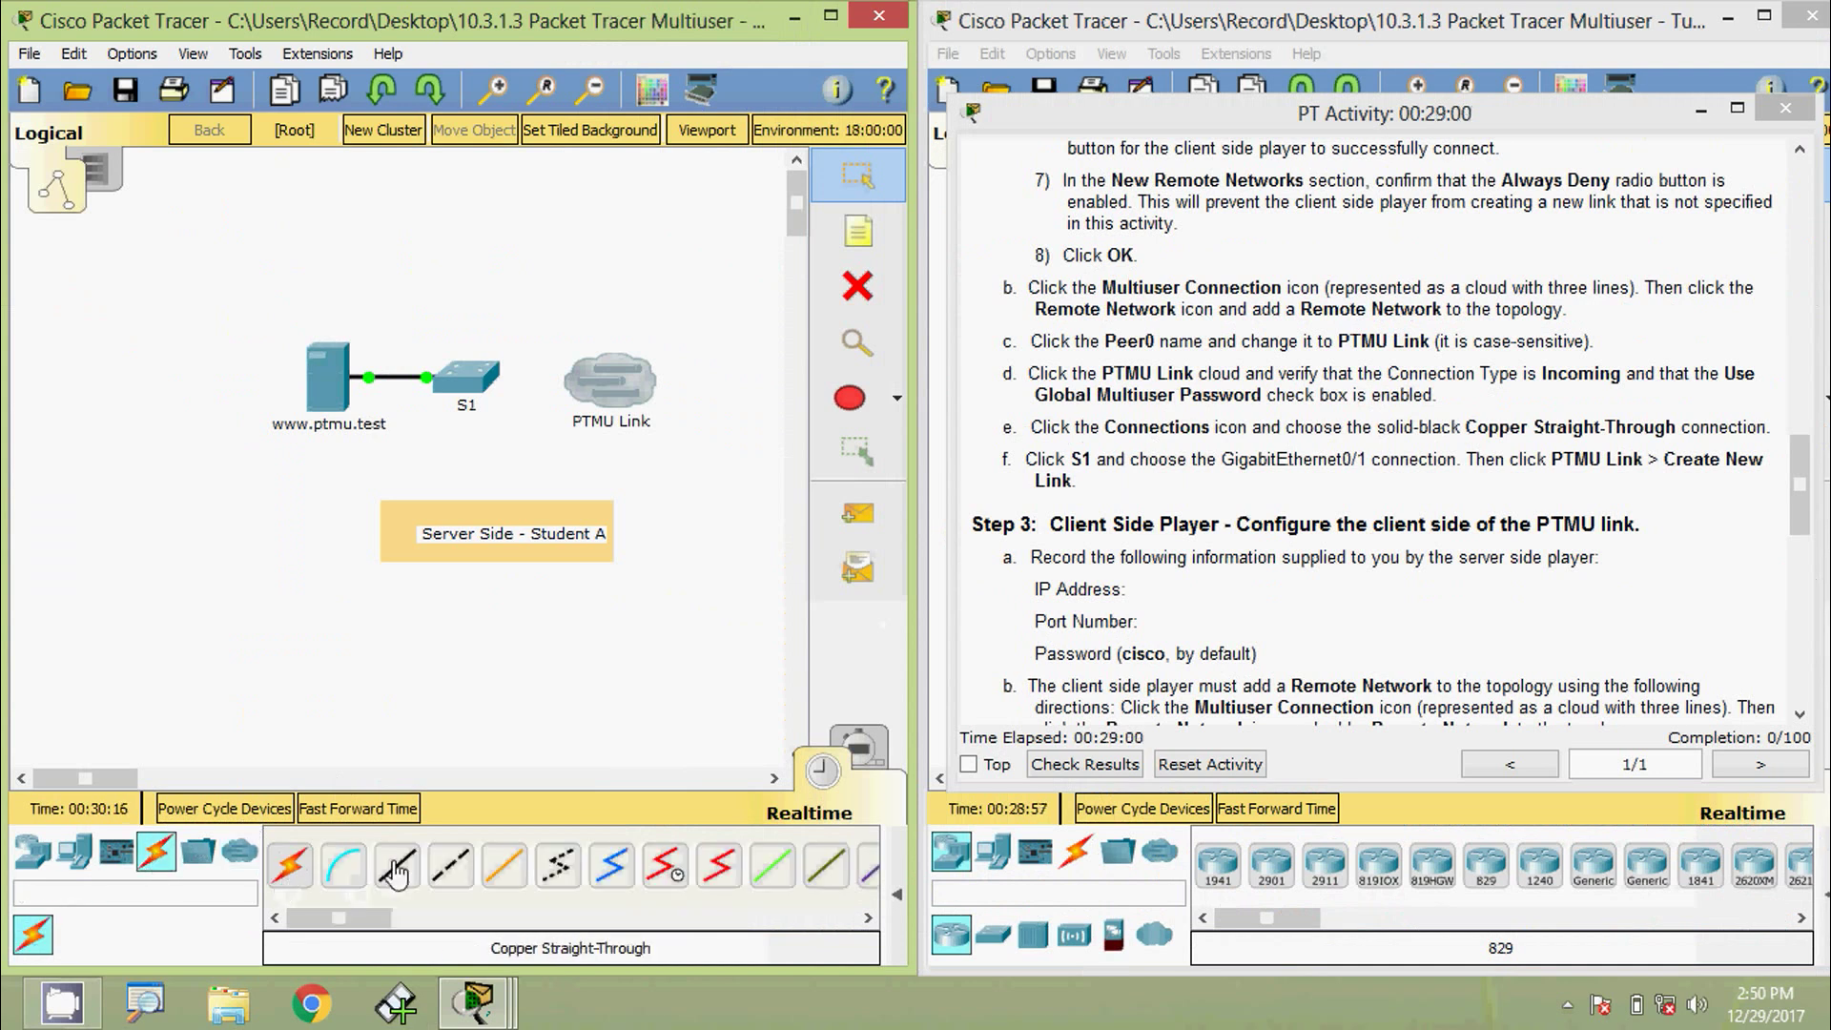
left_click(396, 868)
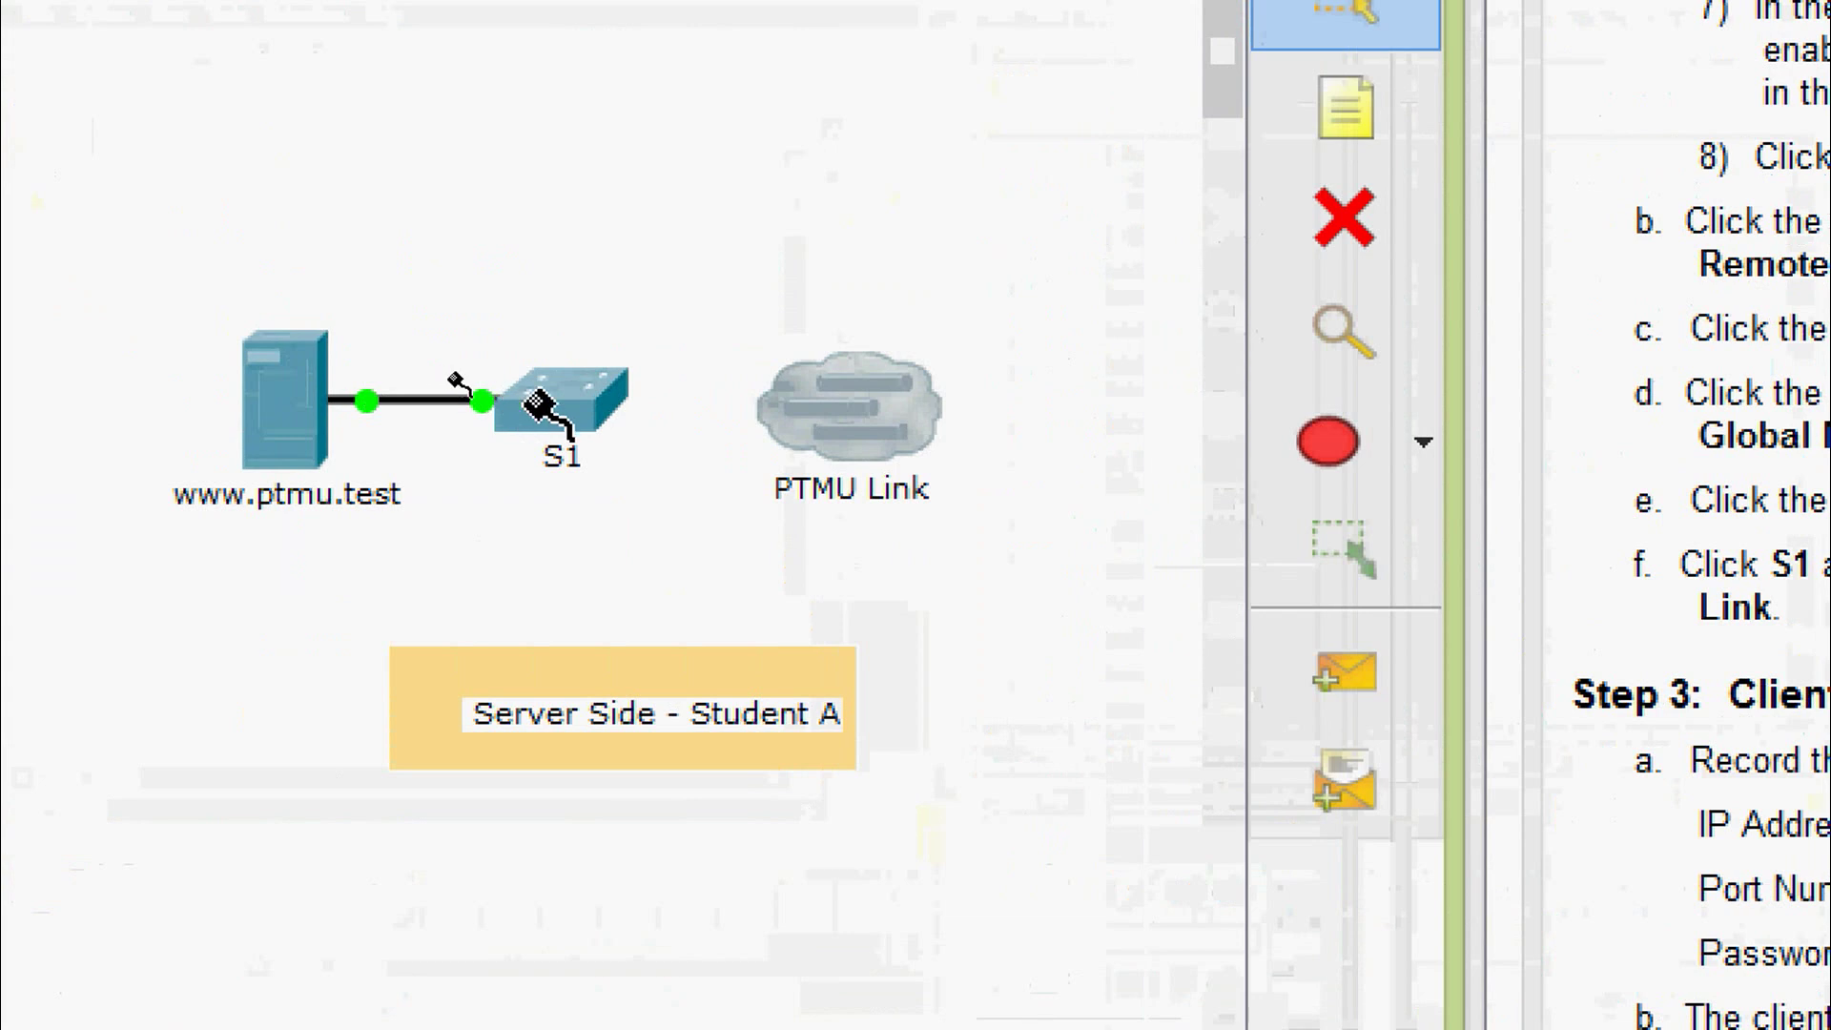
left_click(450, 380)
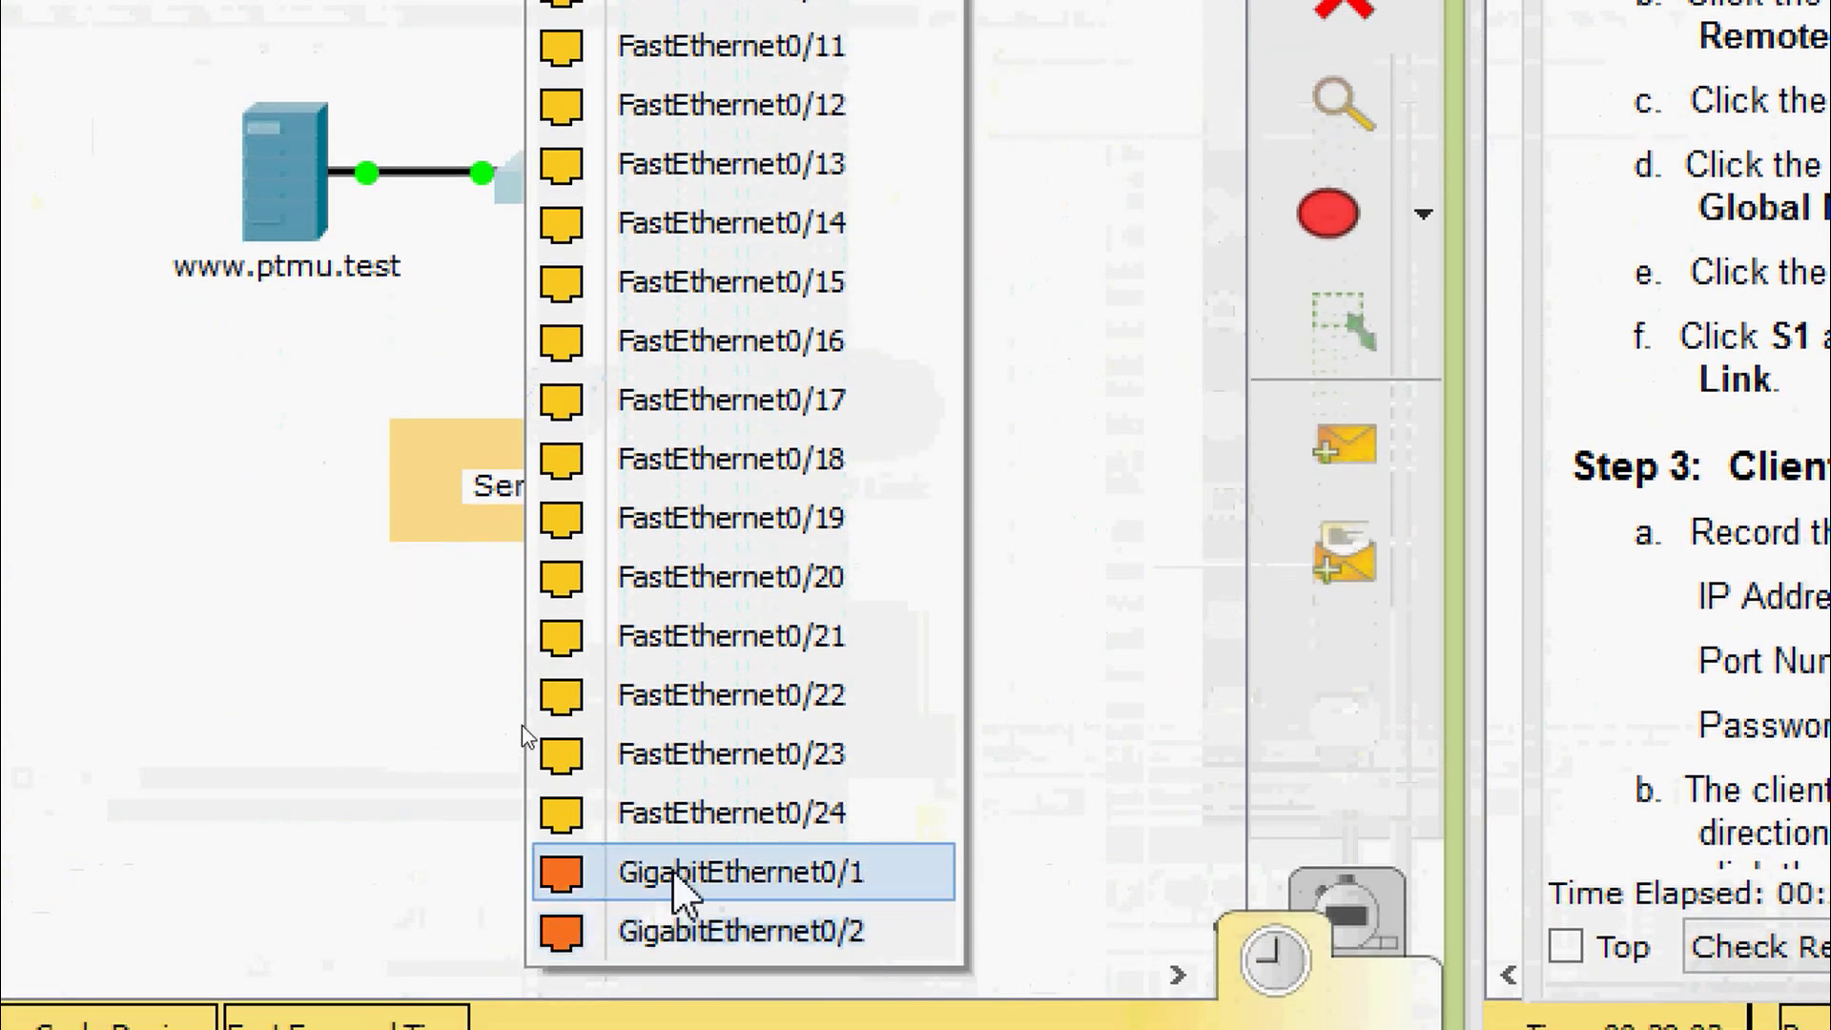
left_click(682, 873)
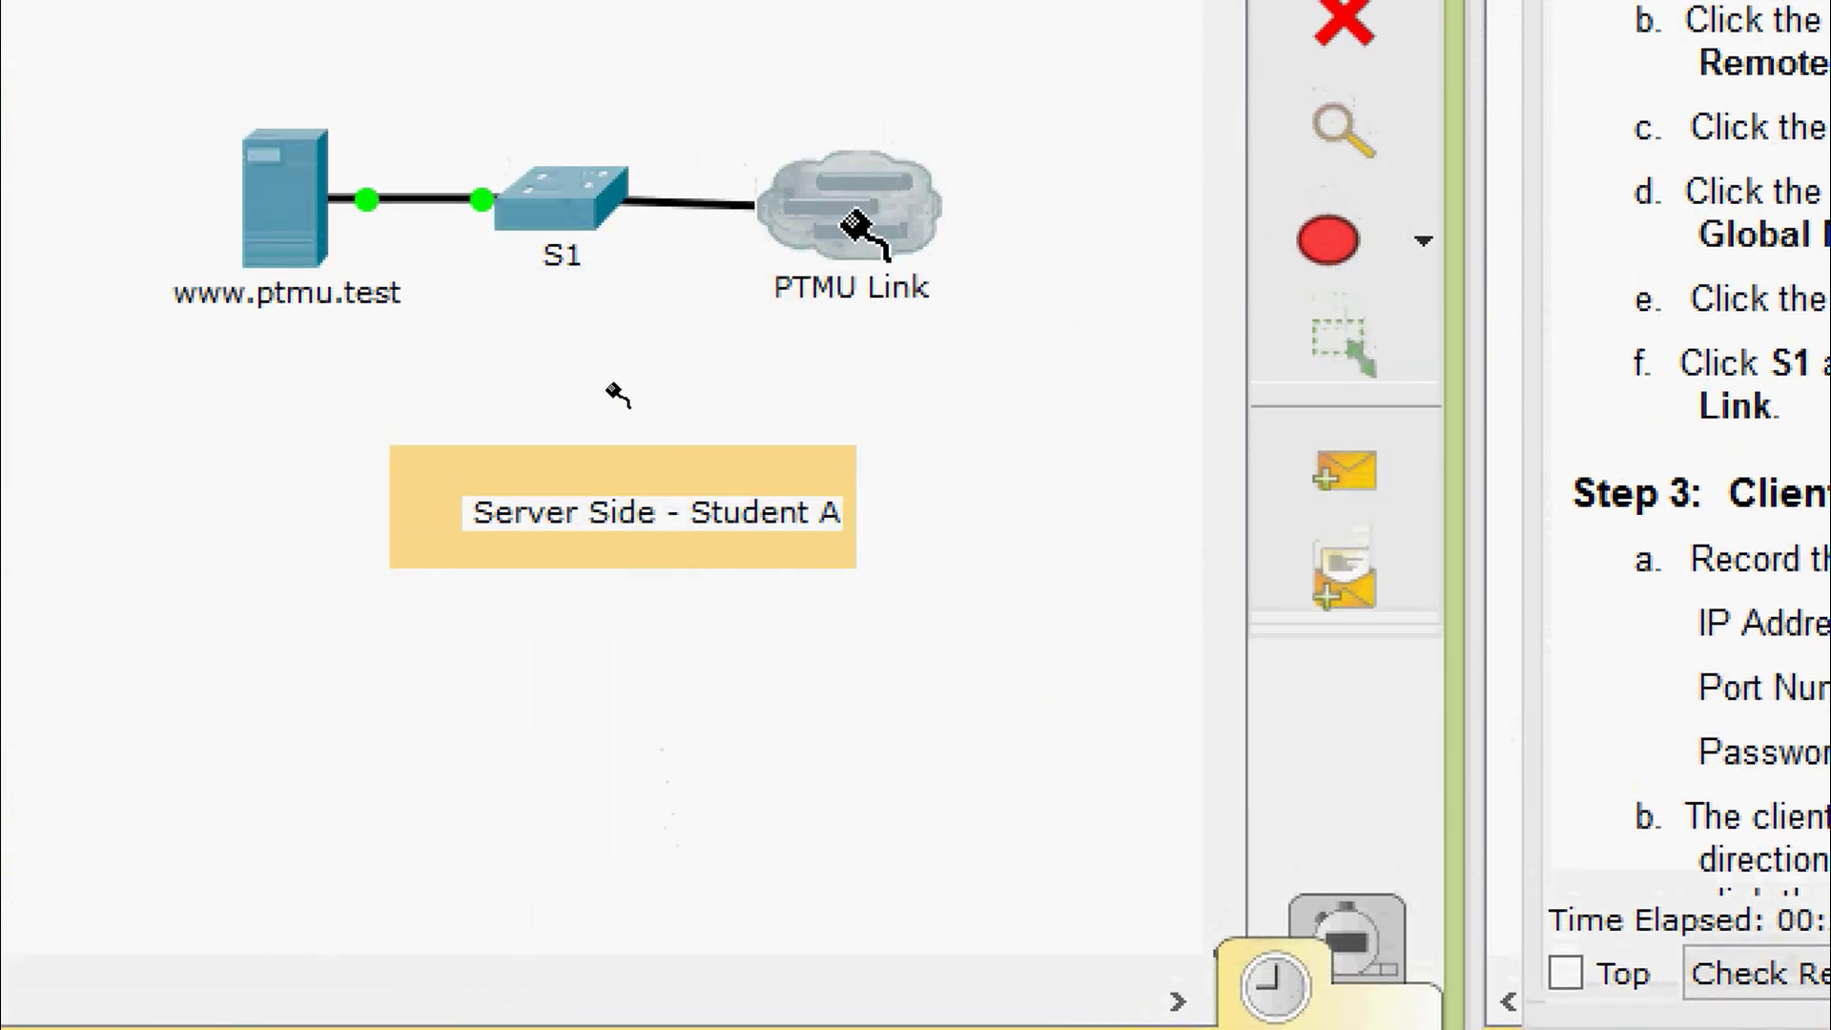
left_click(852, 205)
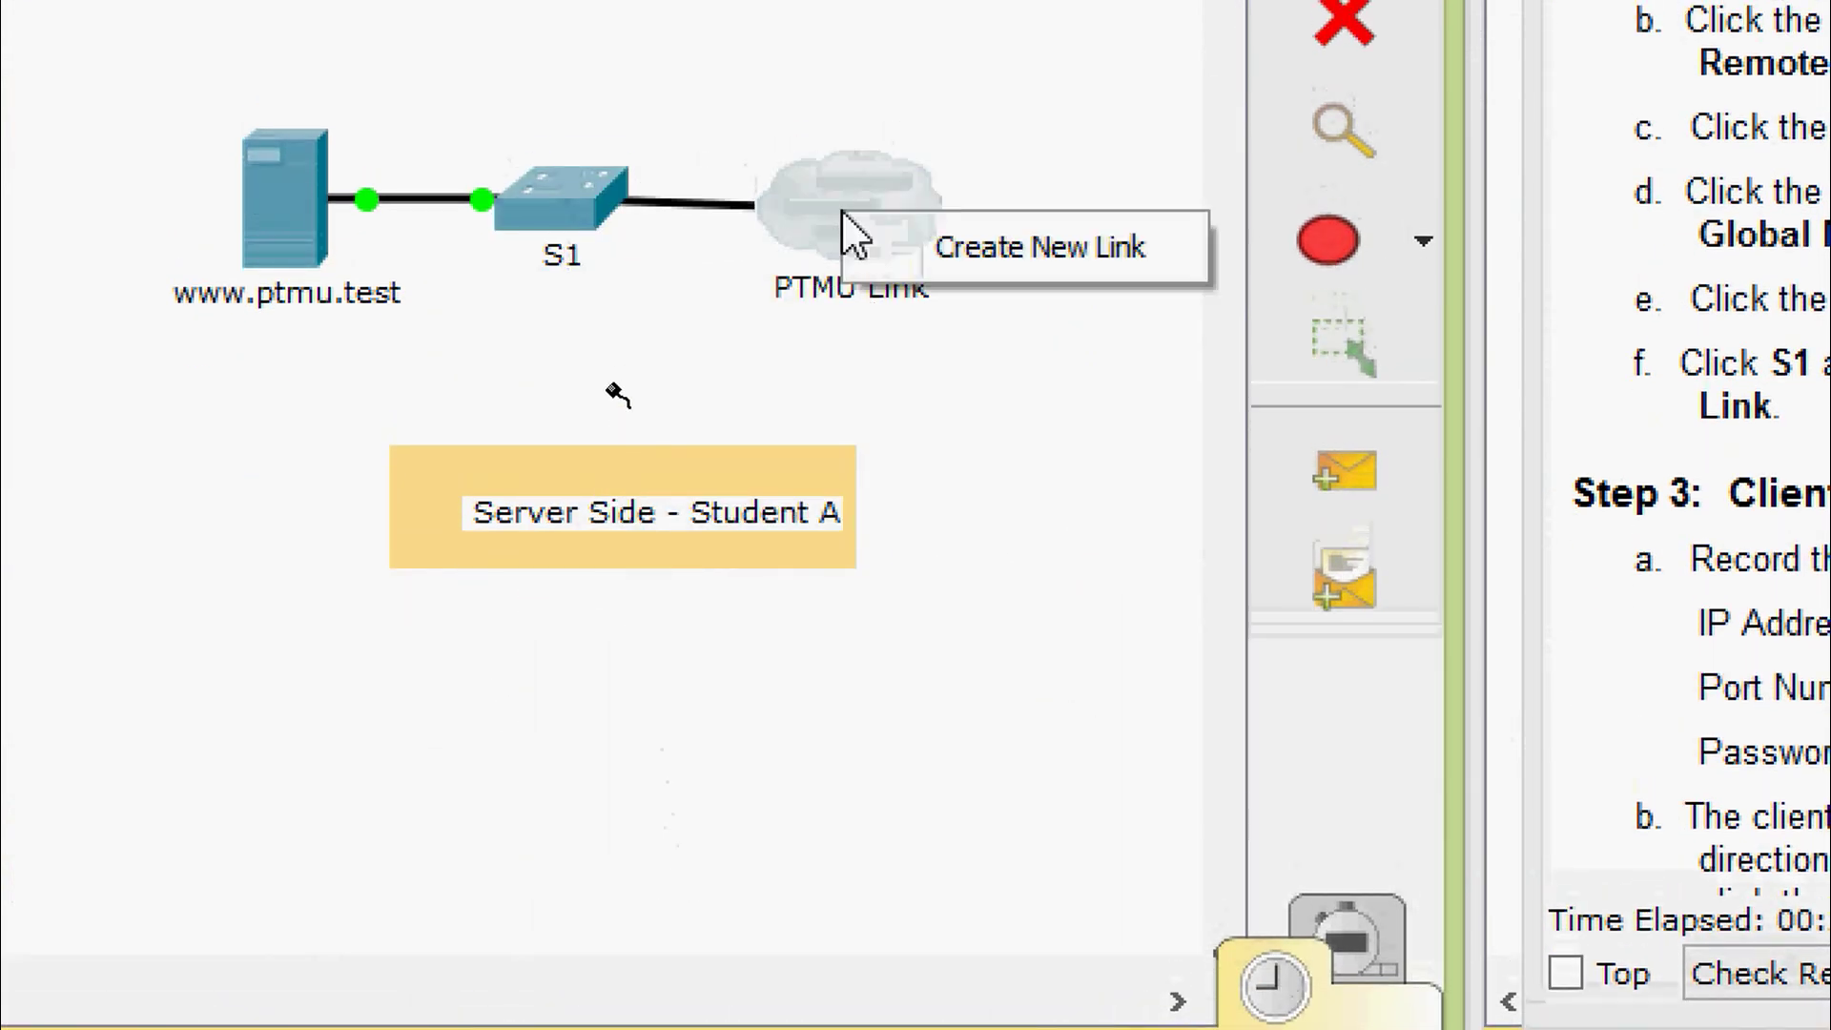
left_click(999, 265)
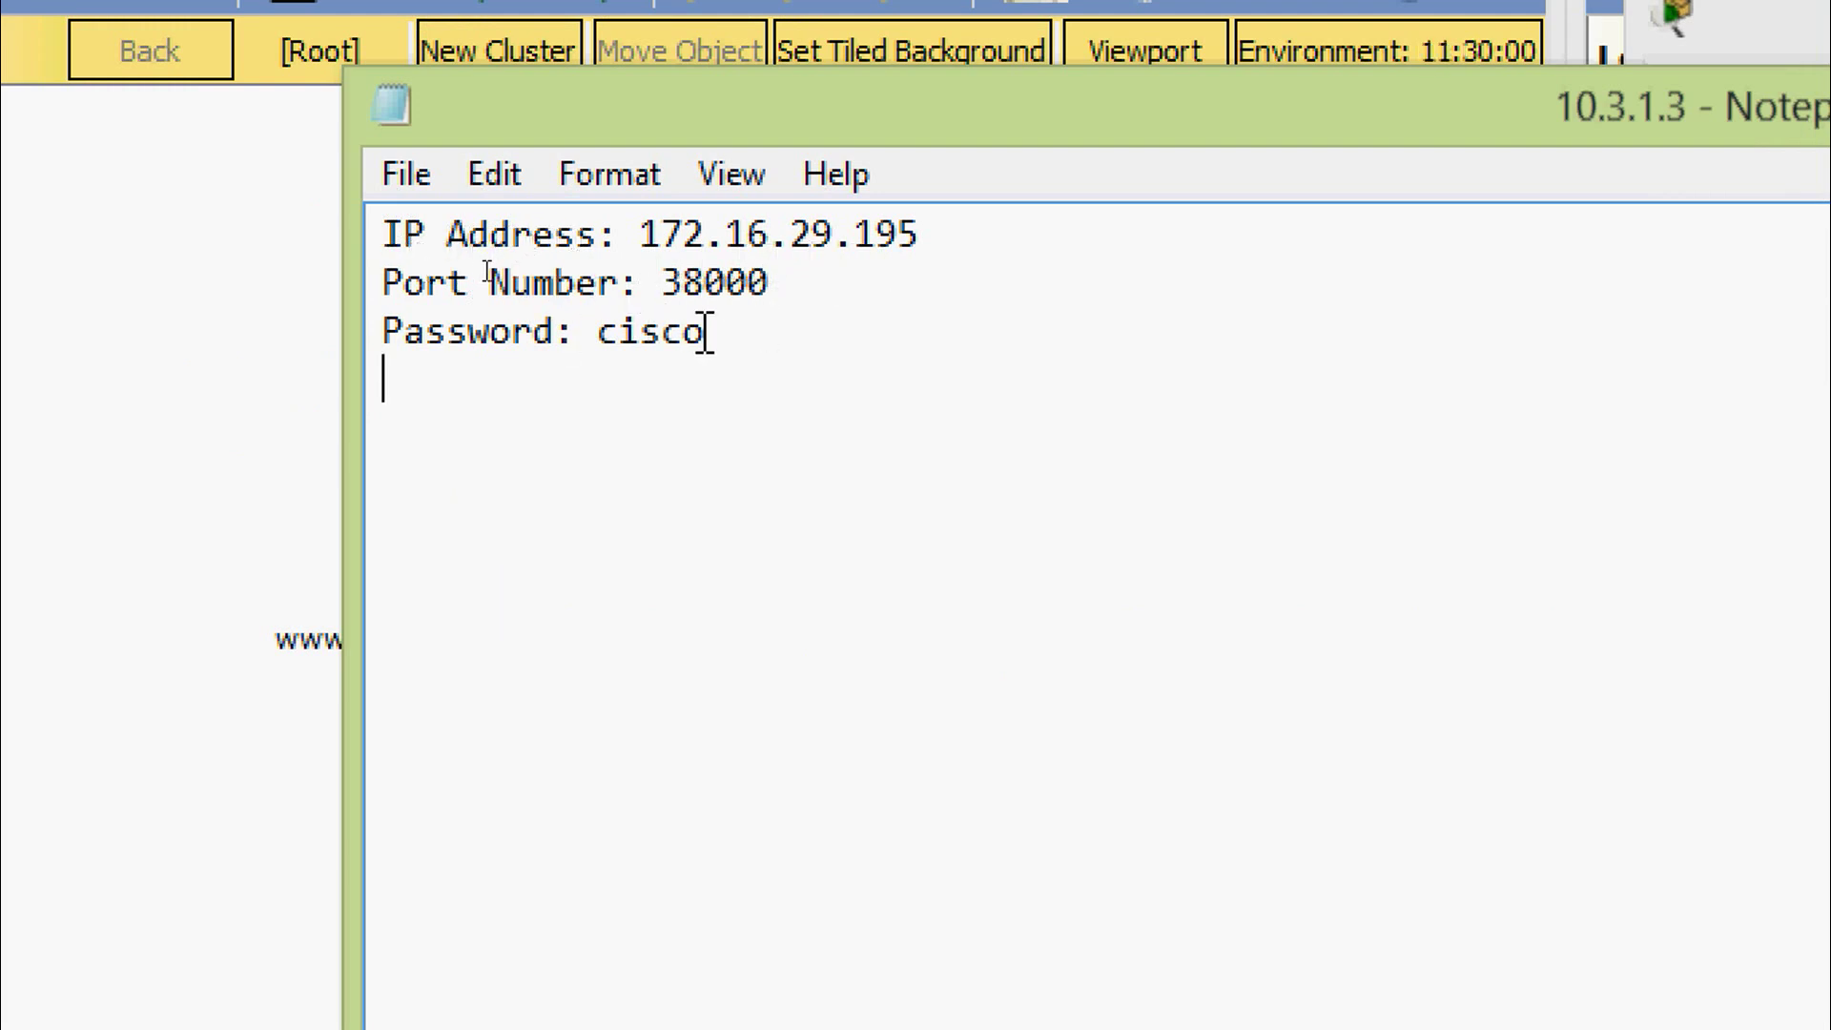
Add a Remote Network multiuser cloud beside switch S2 in the client-side topology.
key("Return")
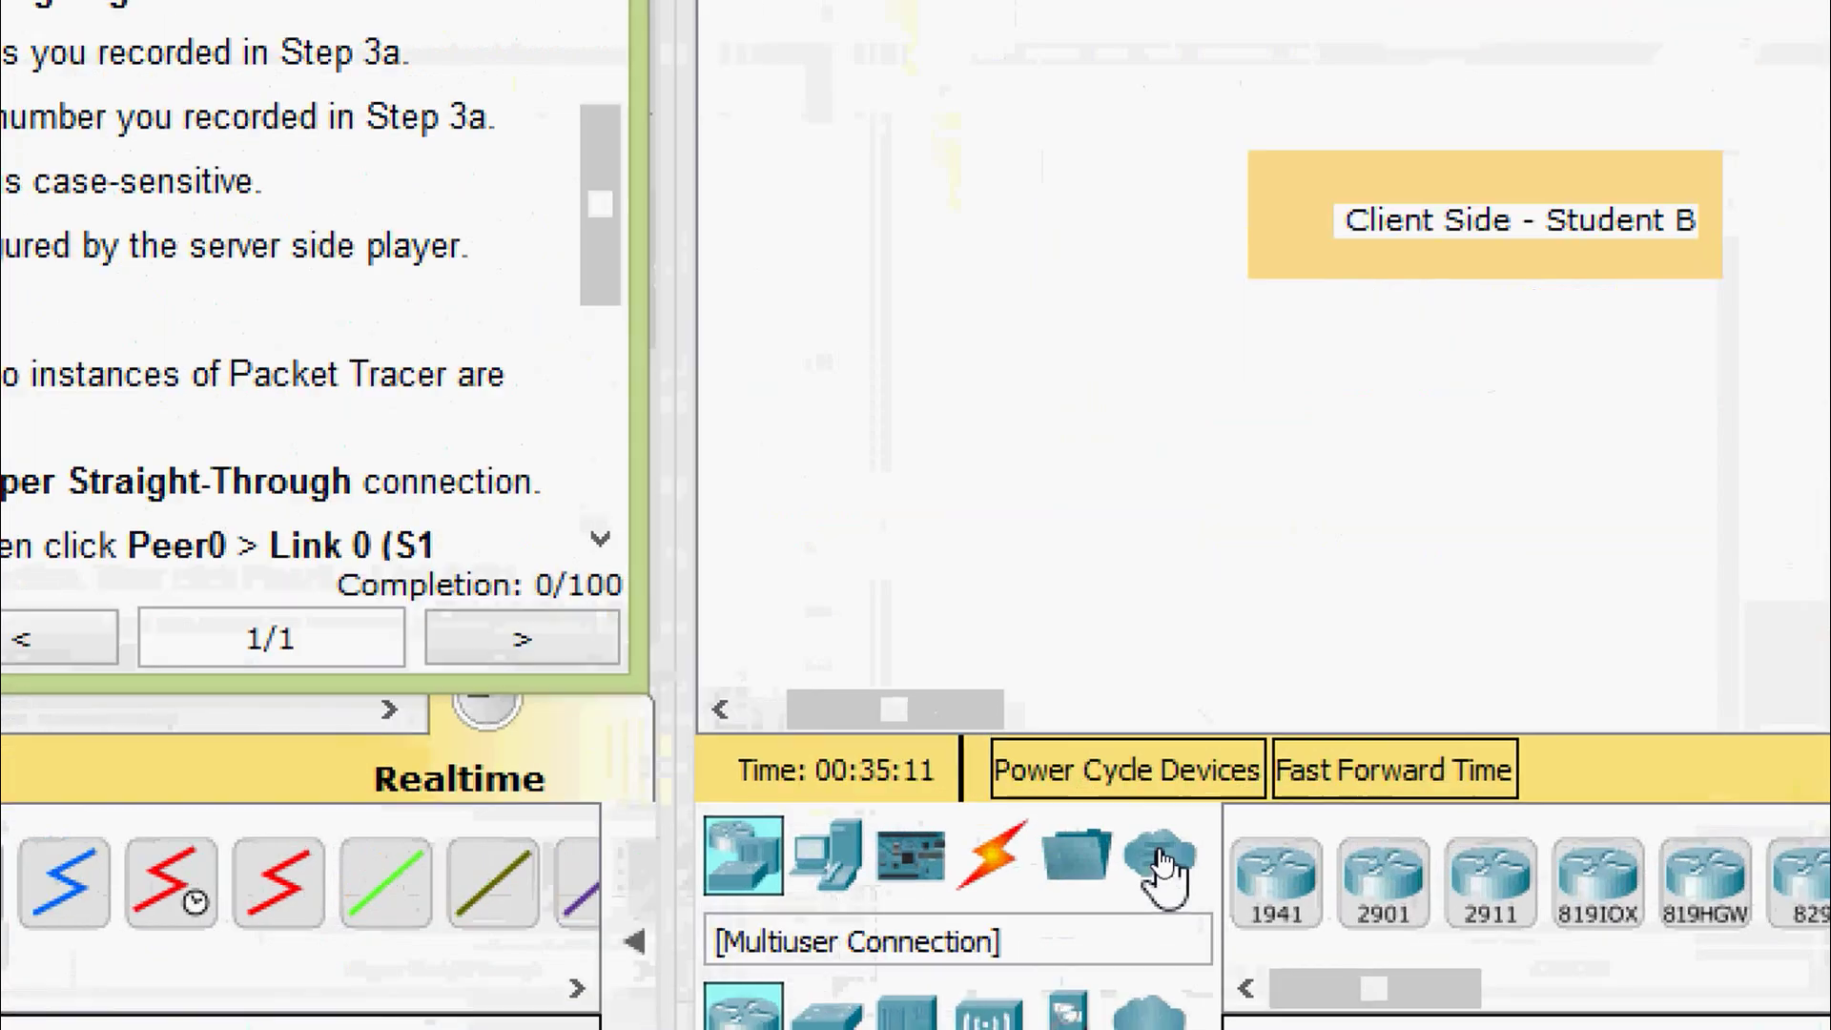
left_click(1161, 855)
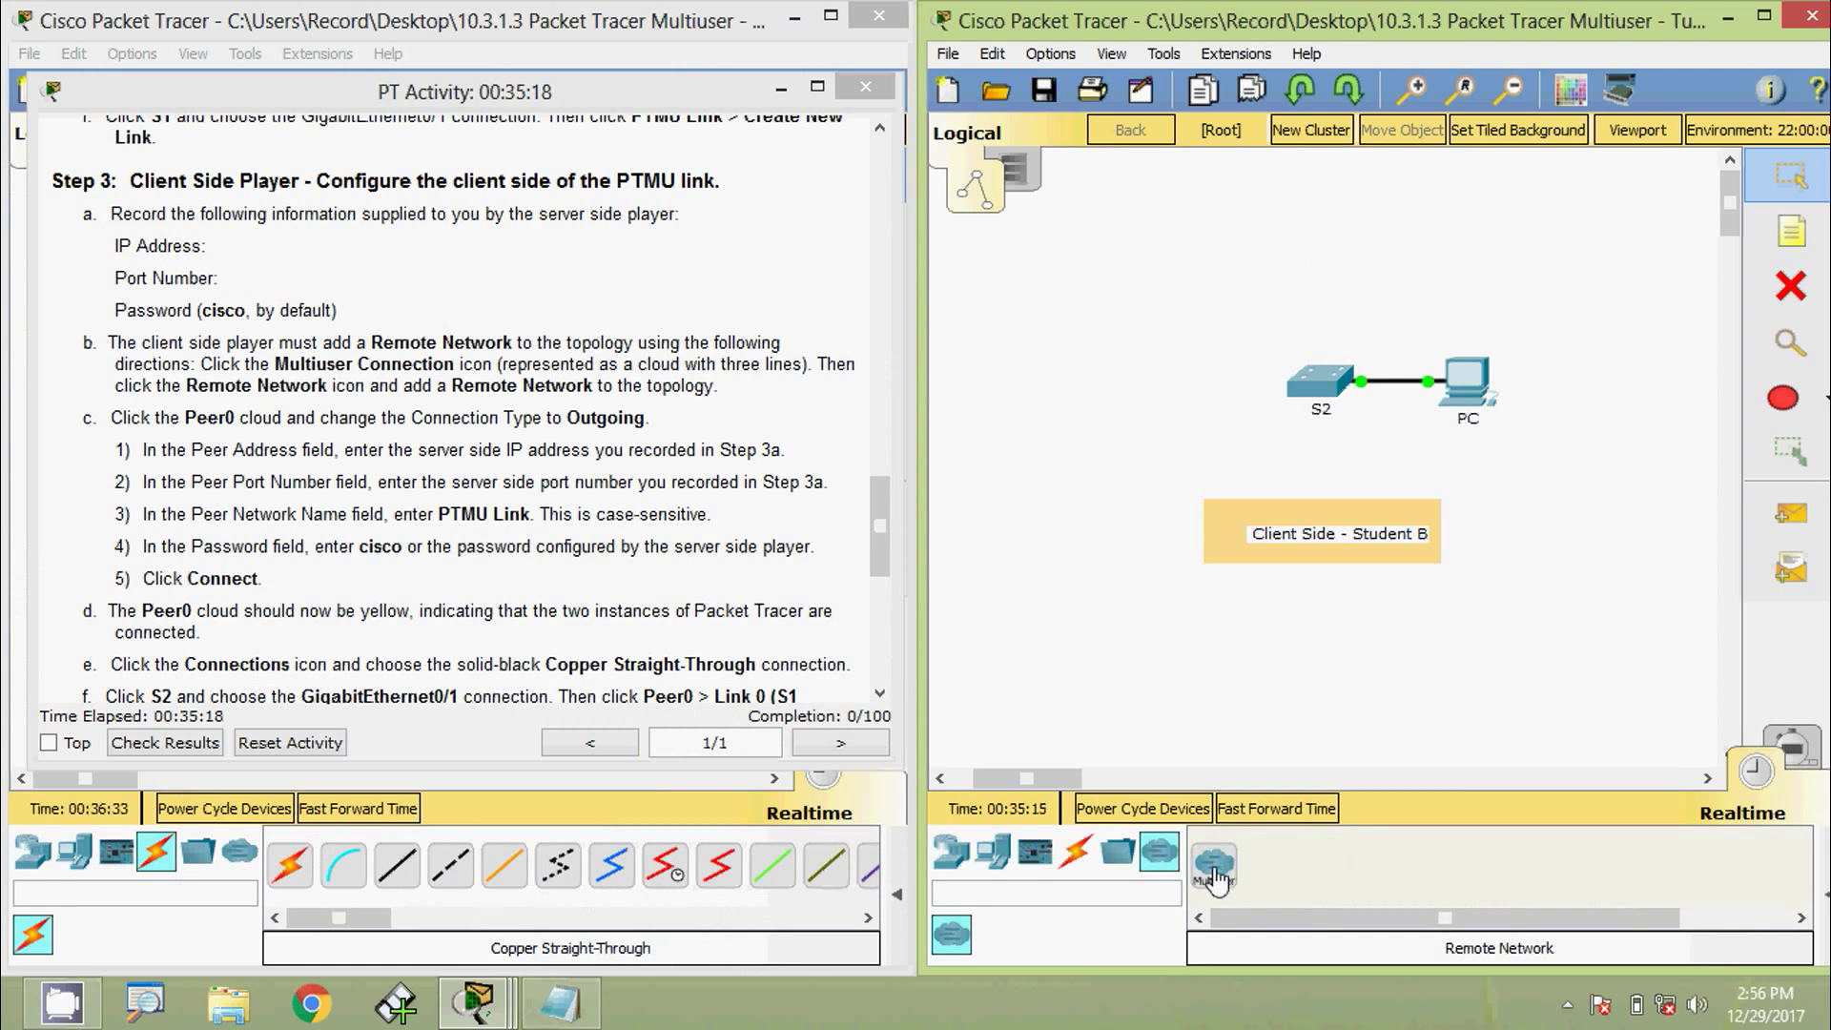
left_click(1215, 869)
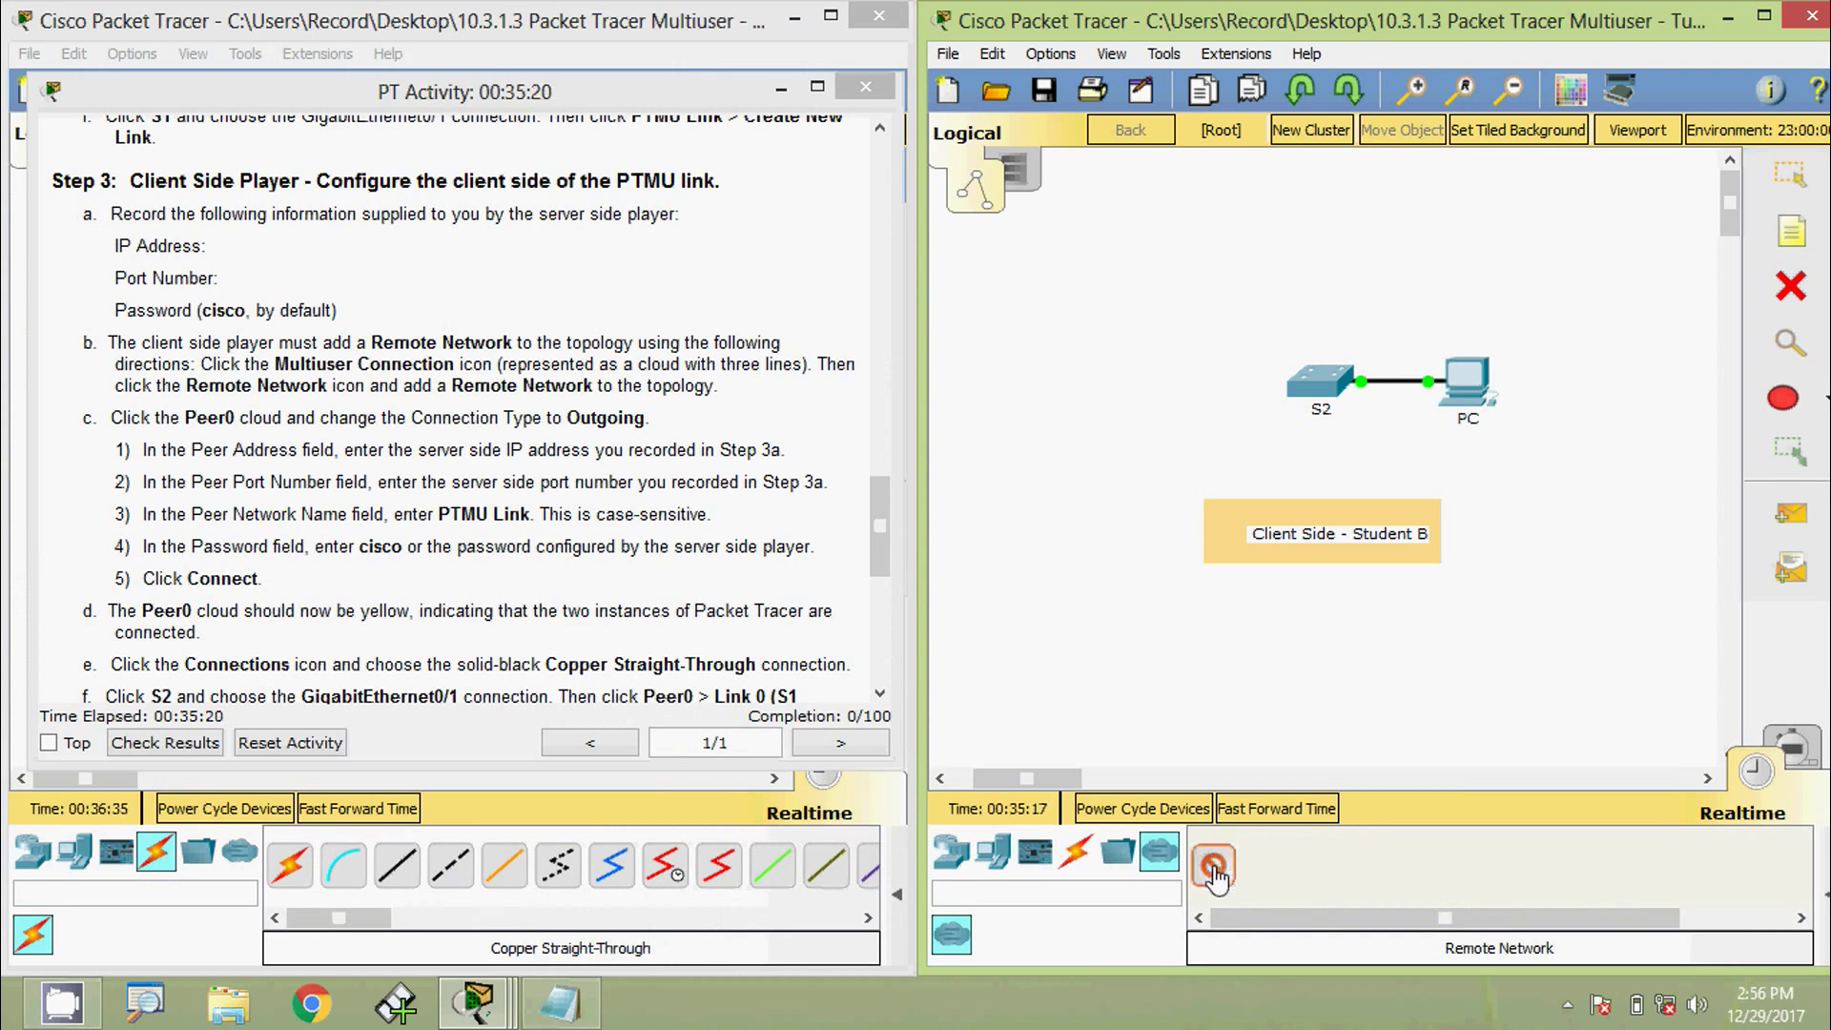
left_click(1163, 384)
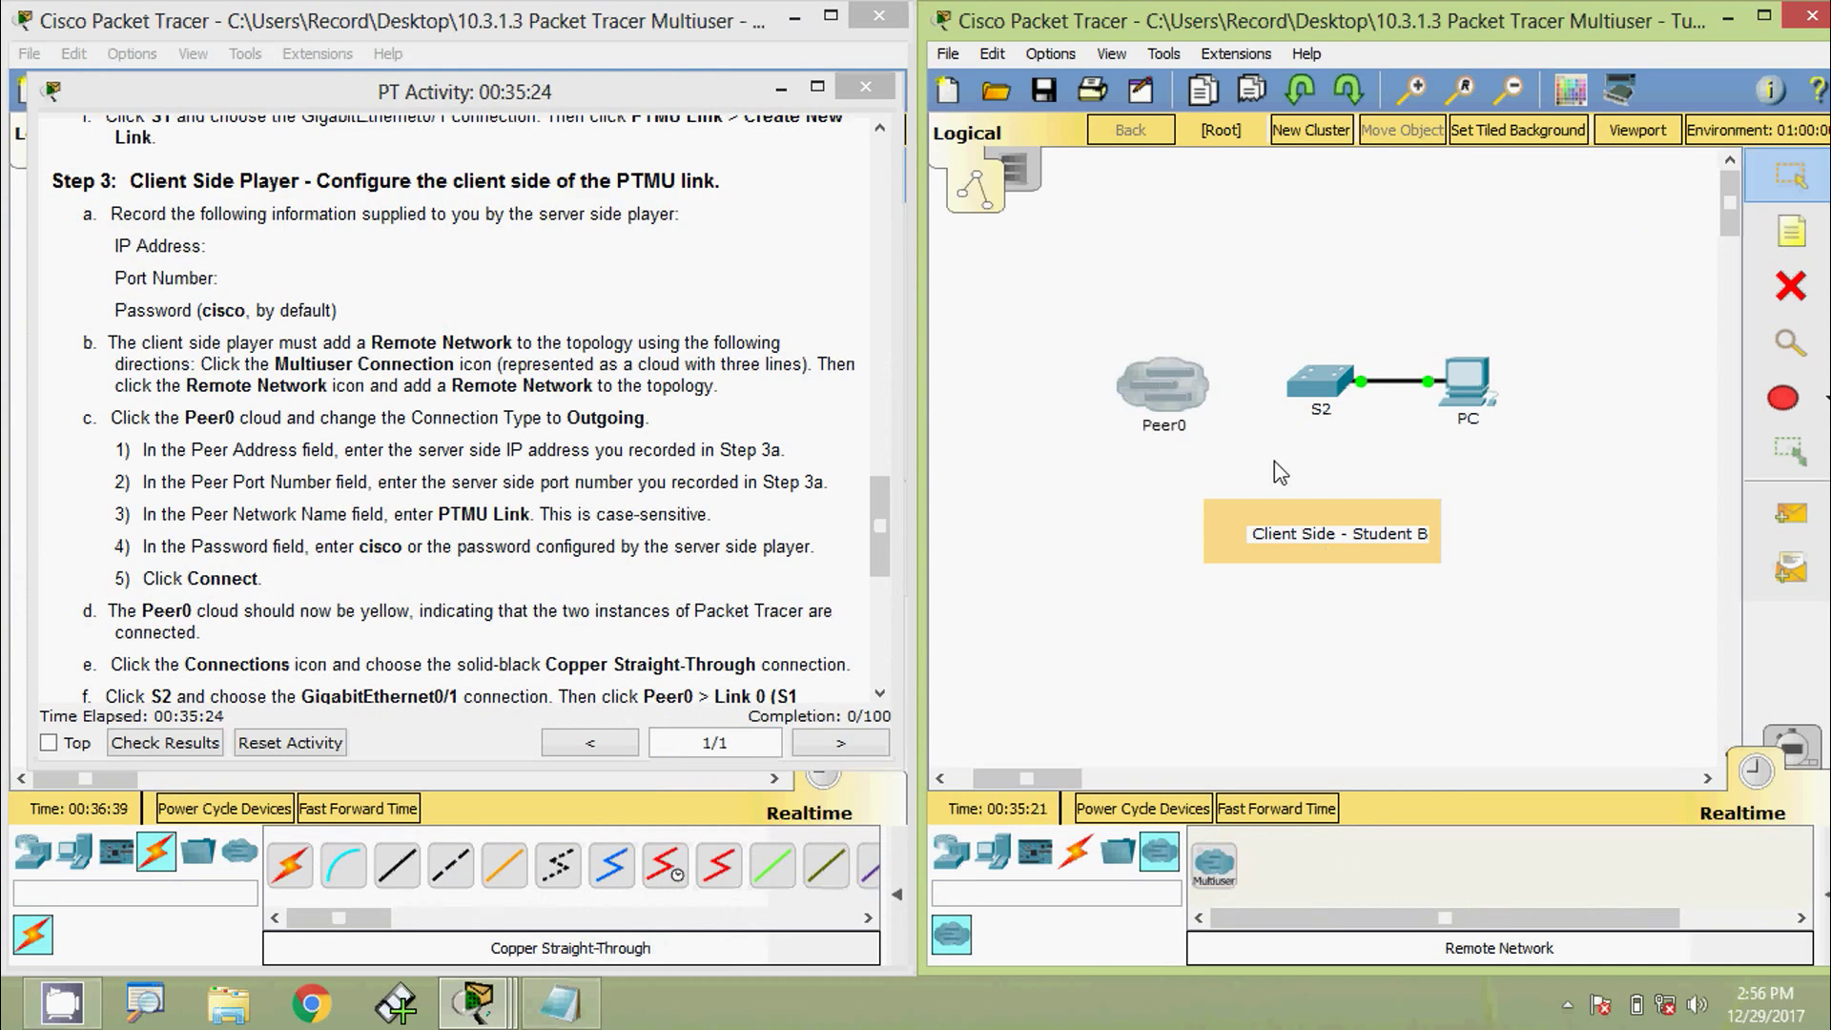
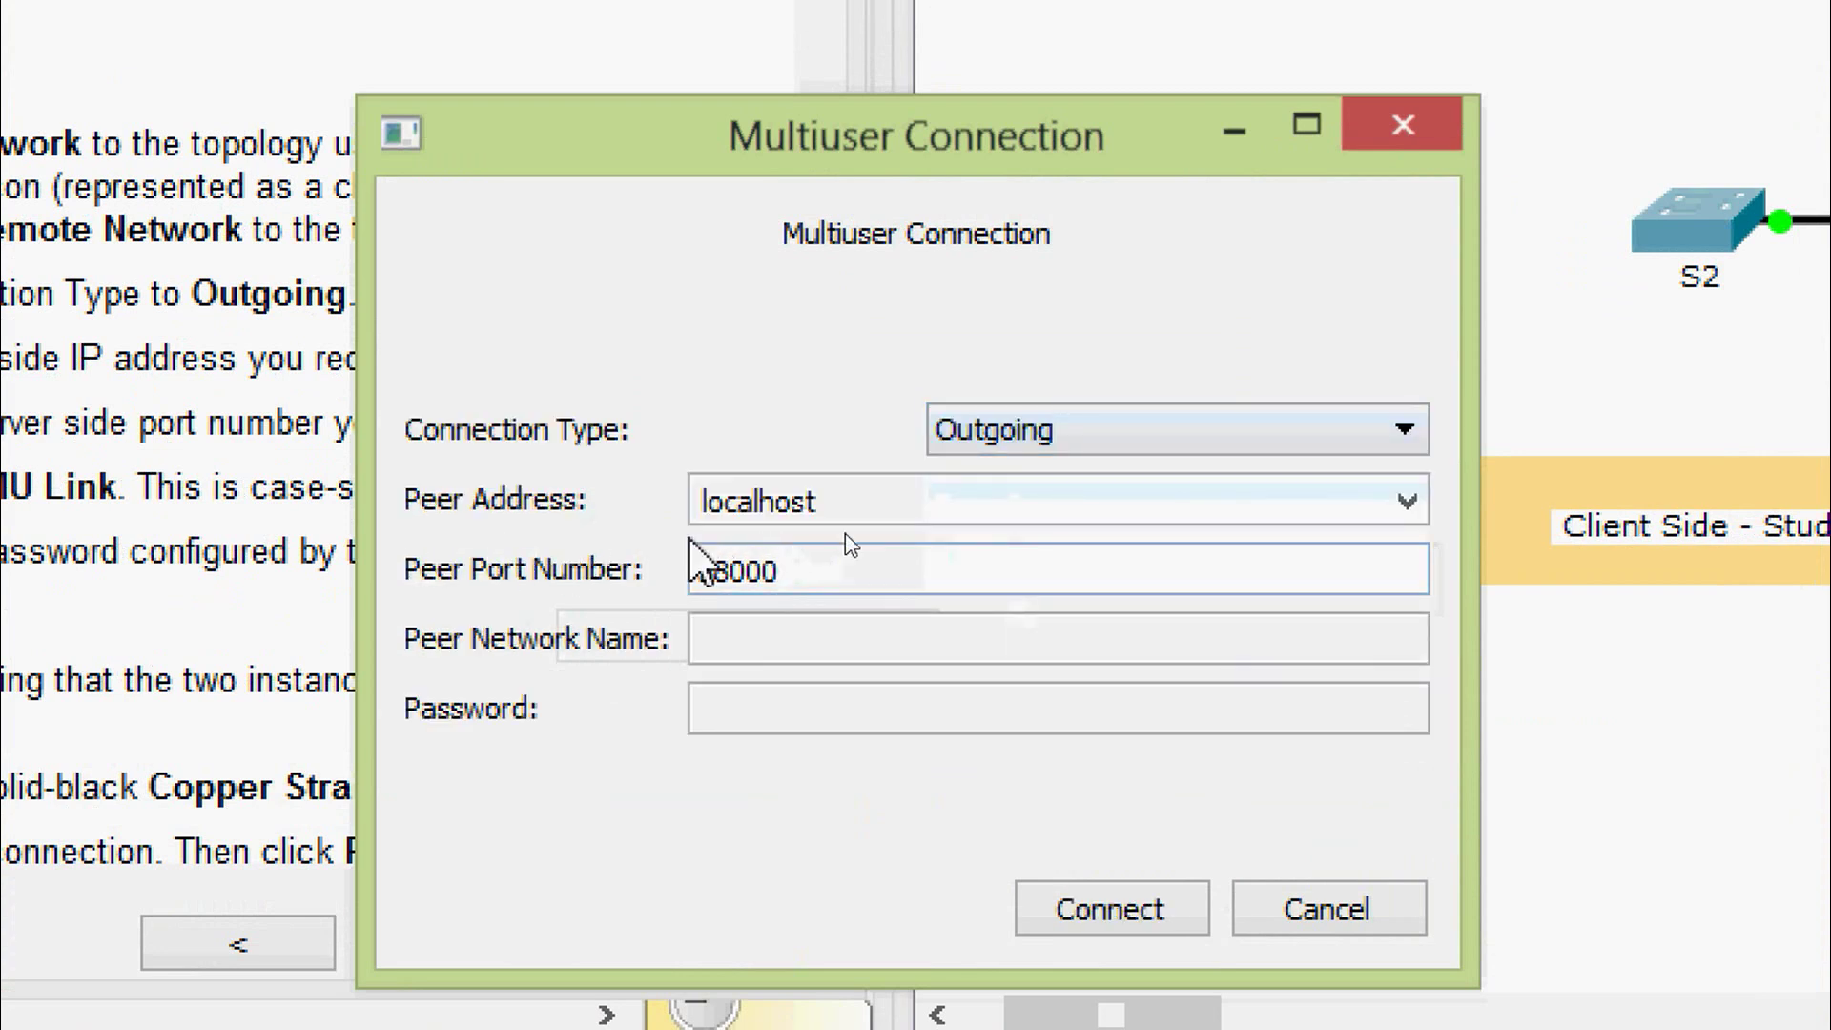
Connect the client-side Peer0 cloud to peer address 172.16.29.195, port 38000, network name "PTMU Link", entering the multiuser password.
left_click_drag(858, 499, 654, 505)
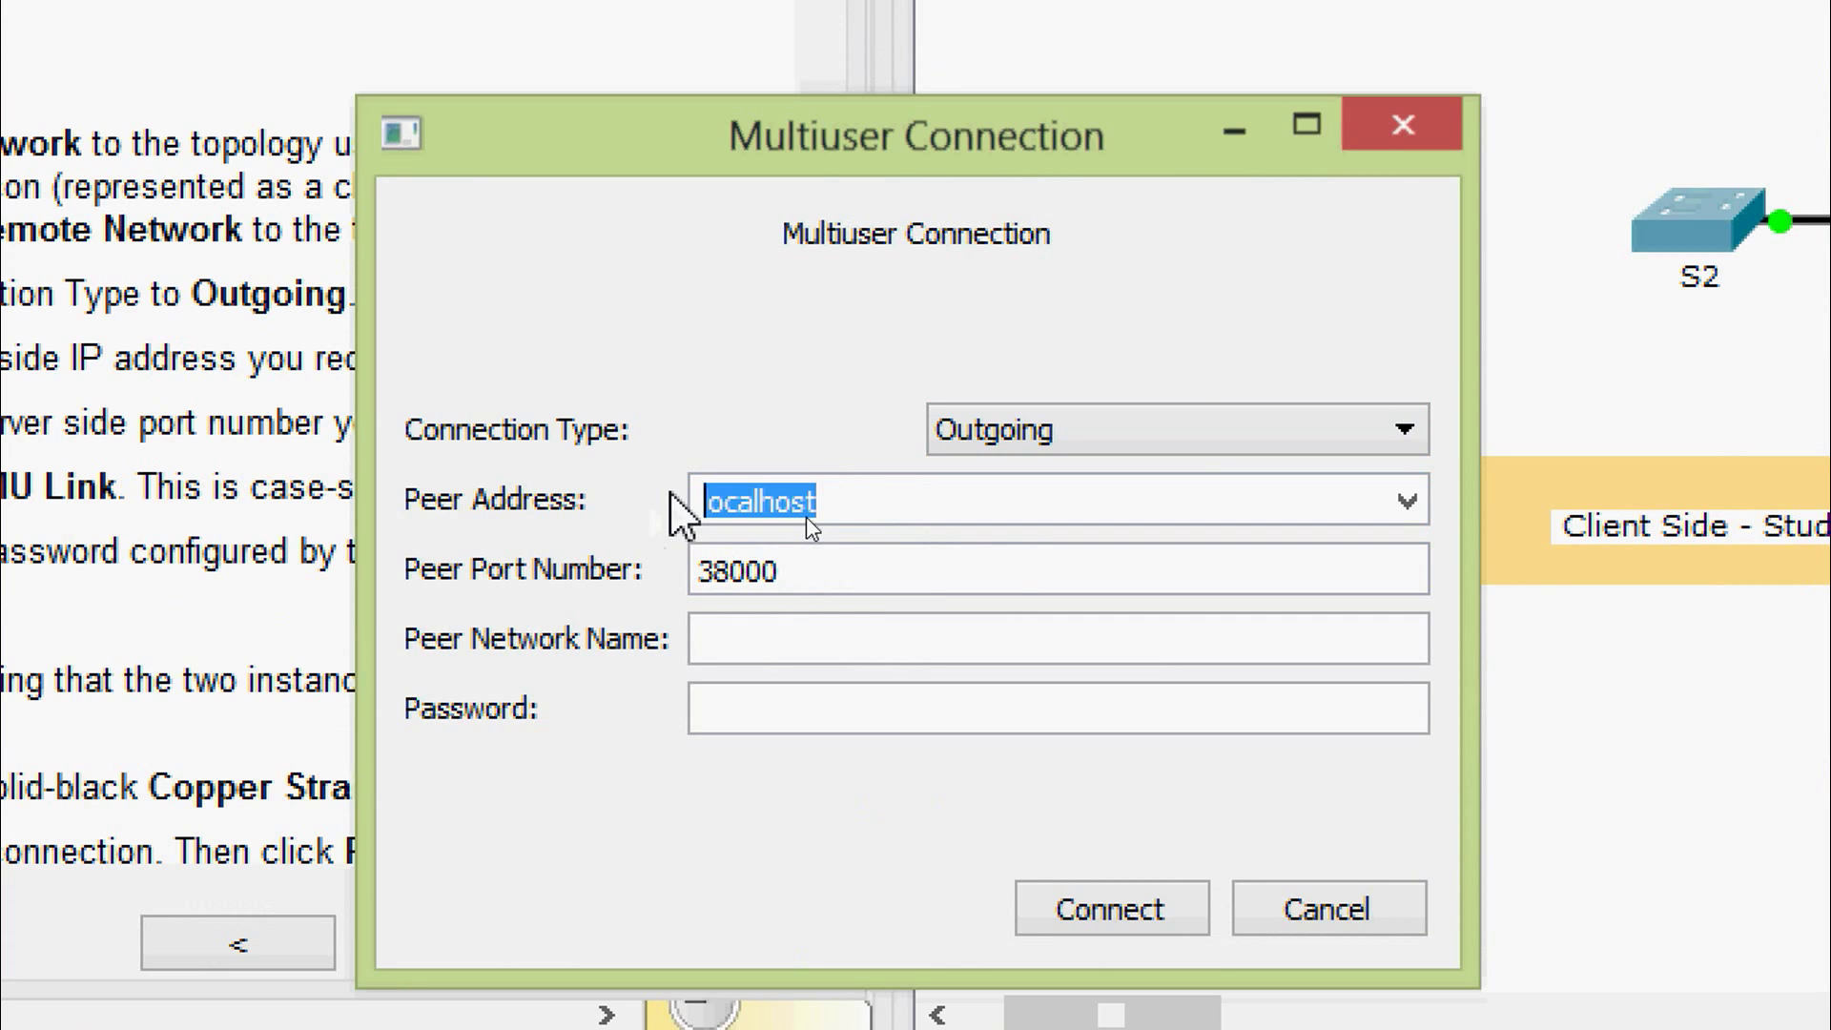
type("172.16.29.195")
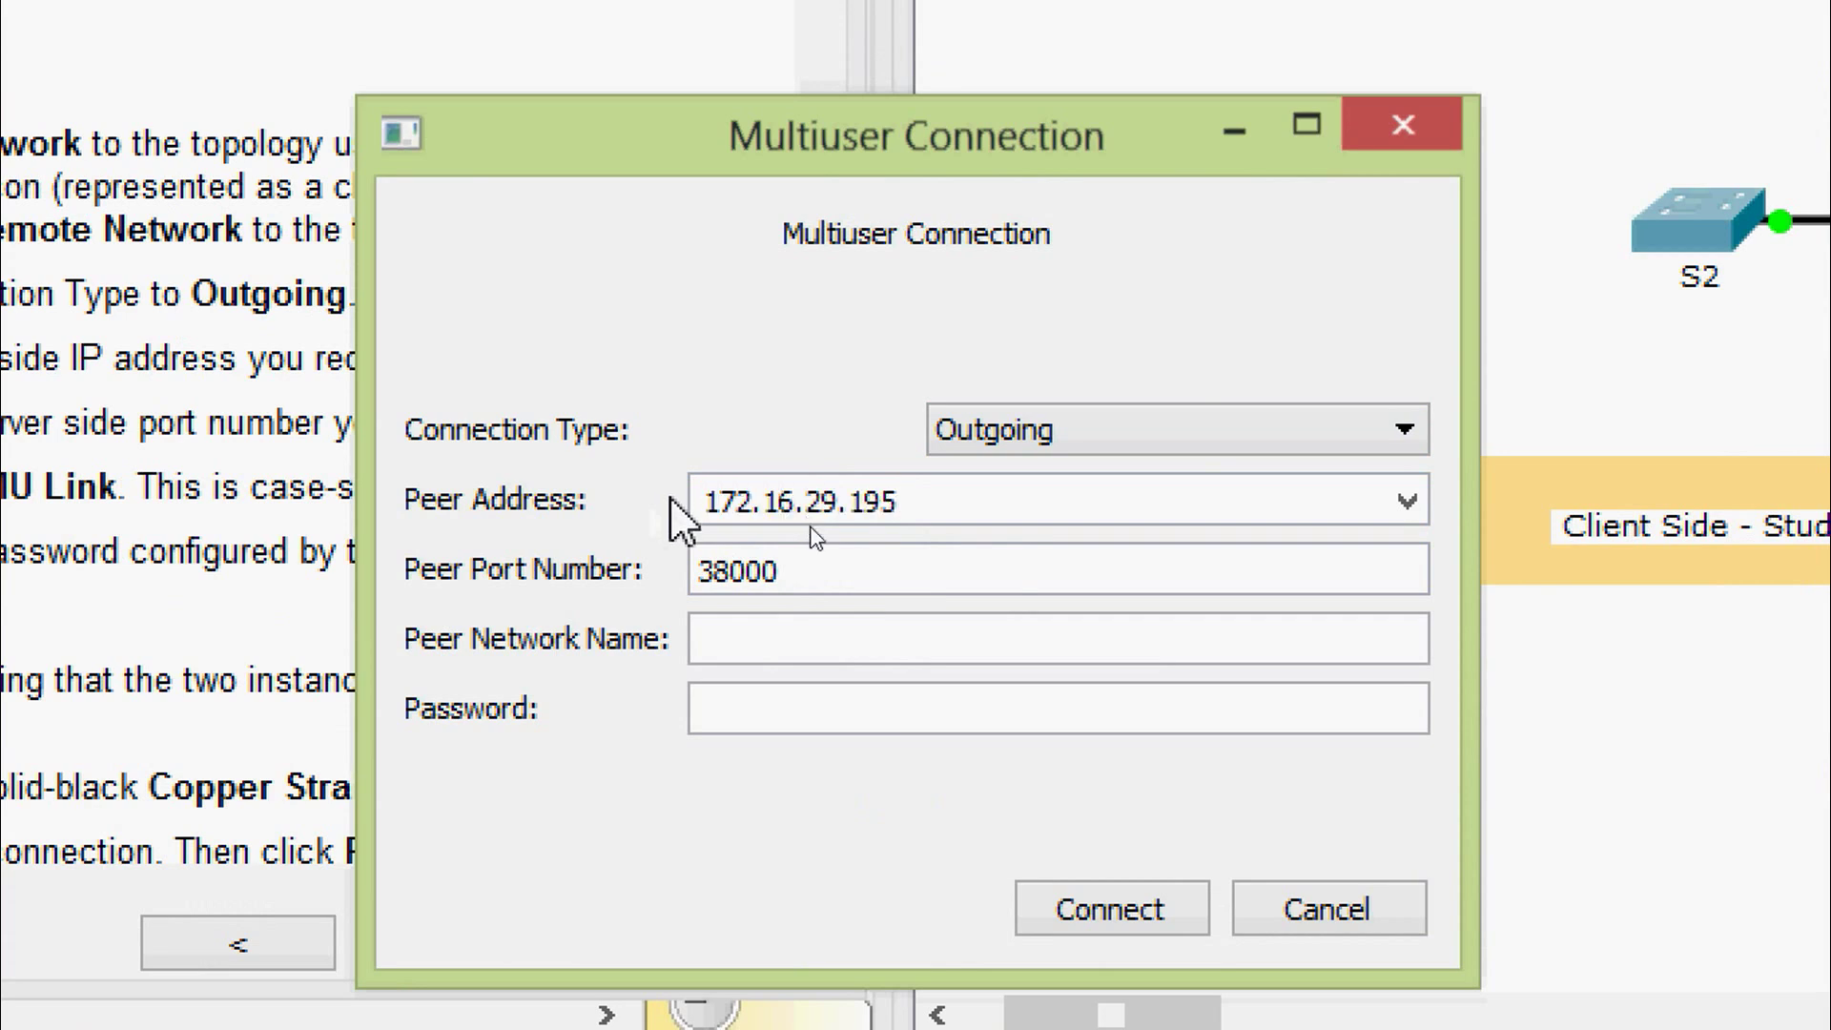
left_click(734, 579)
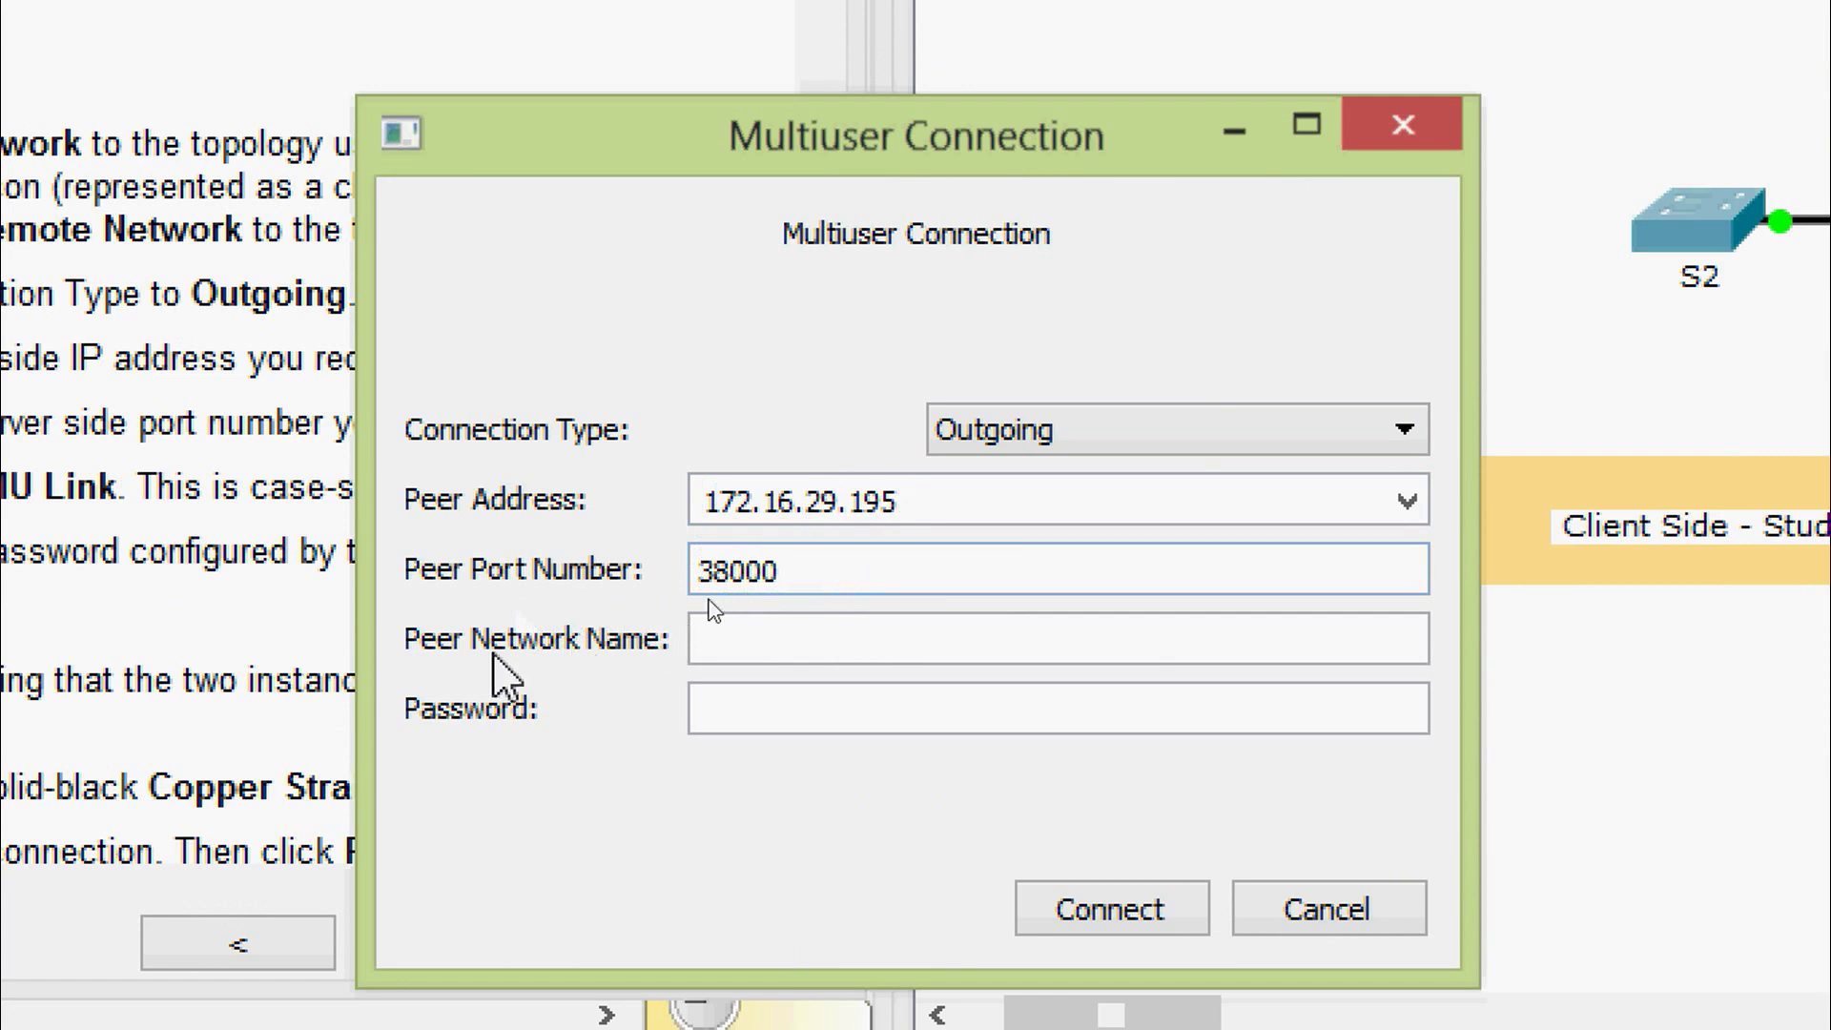
left_click(713, 638)
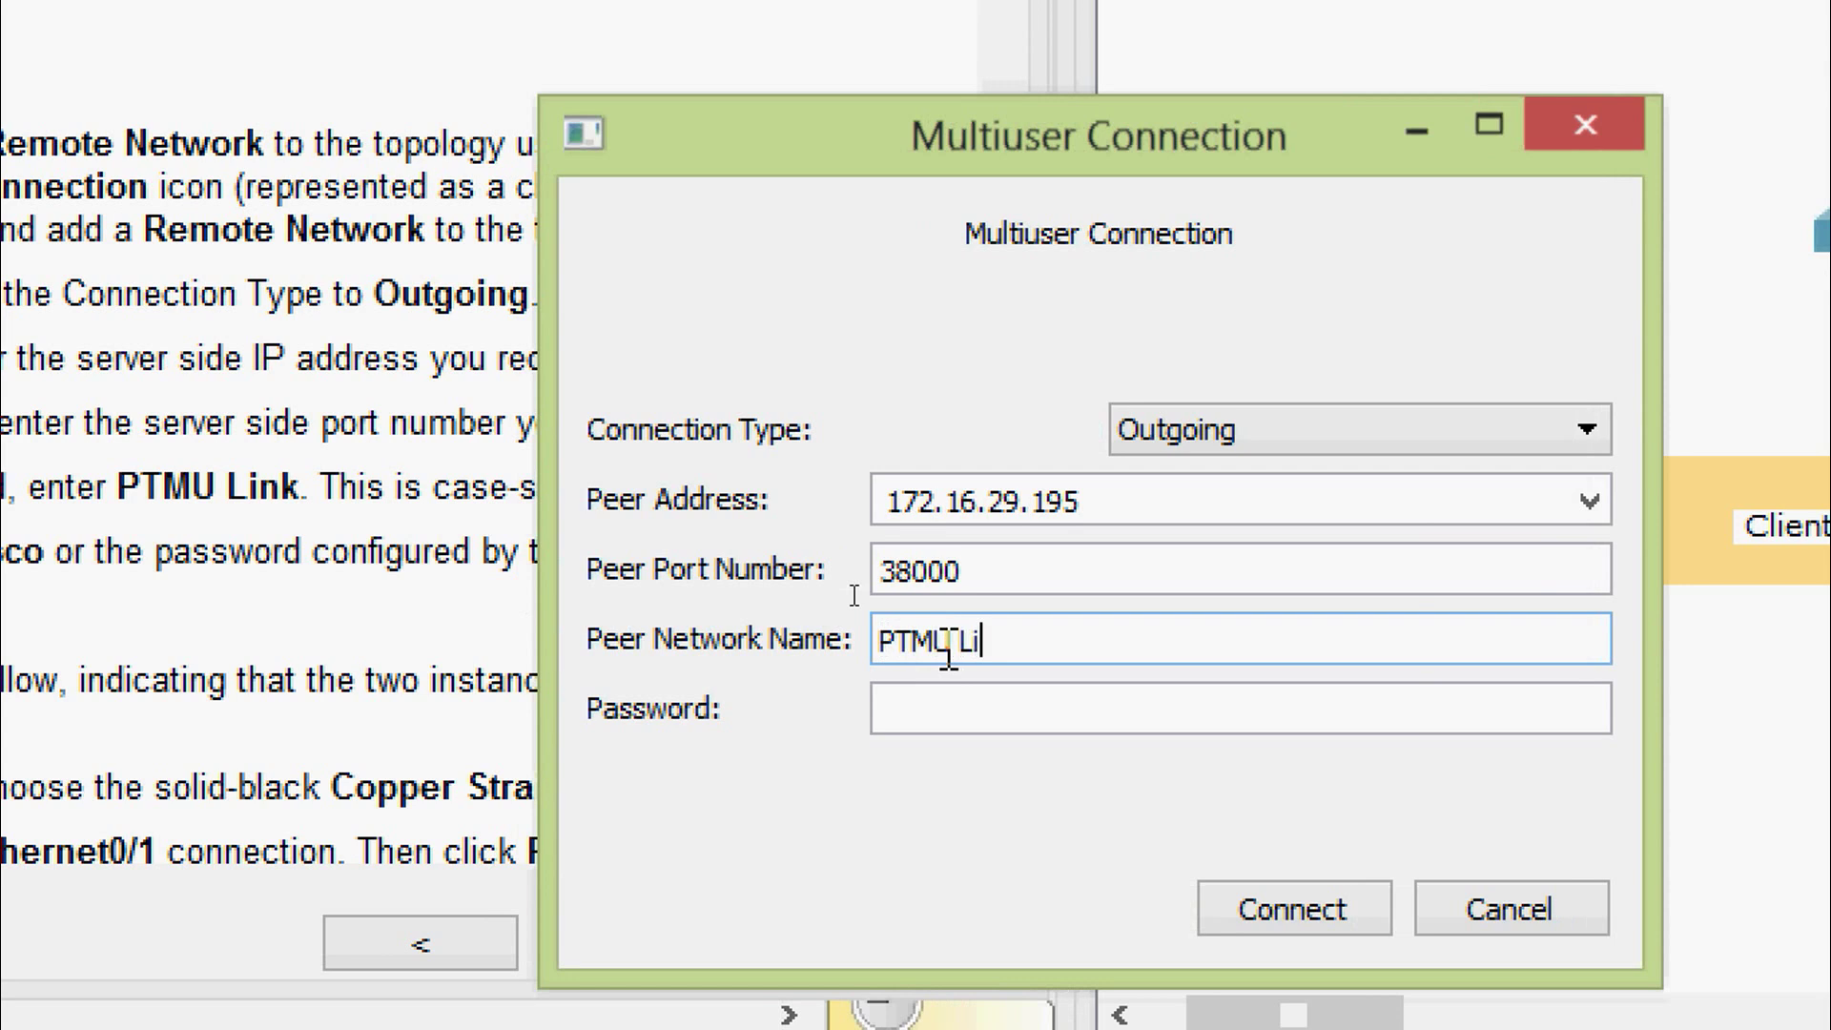
left_click(1112, 696)
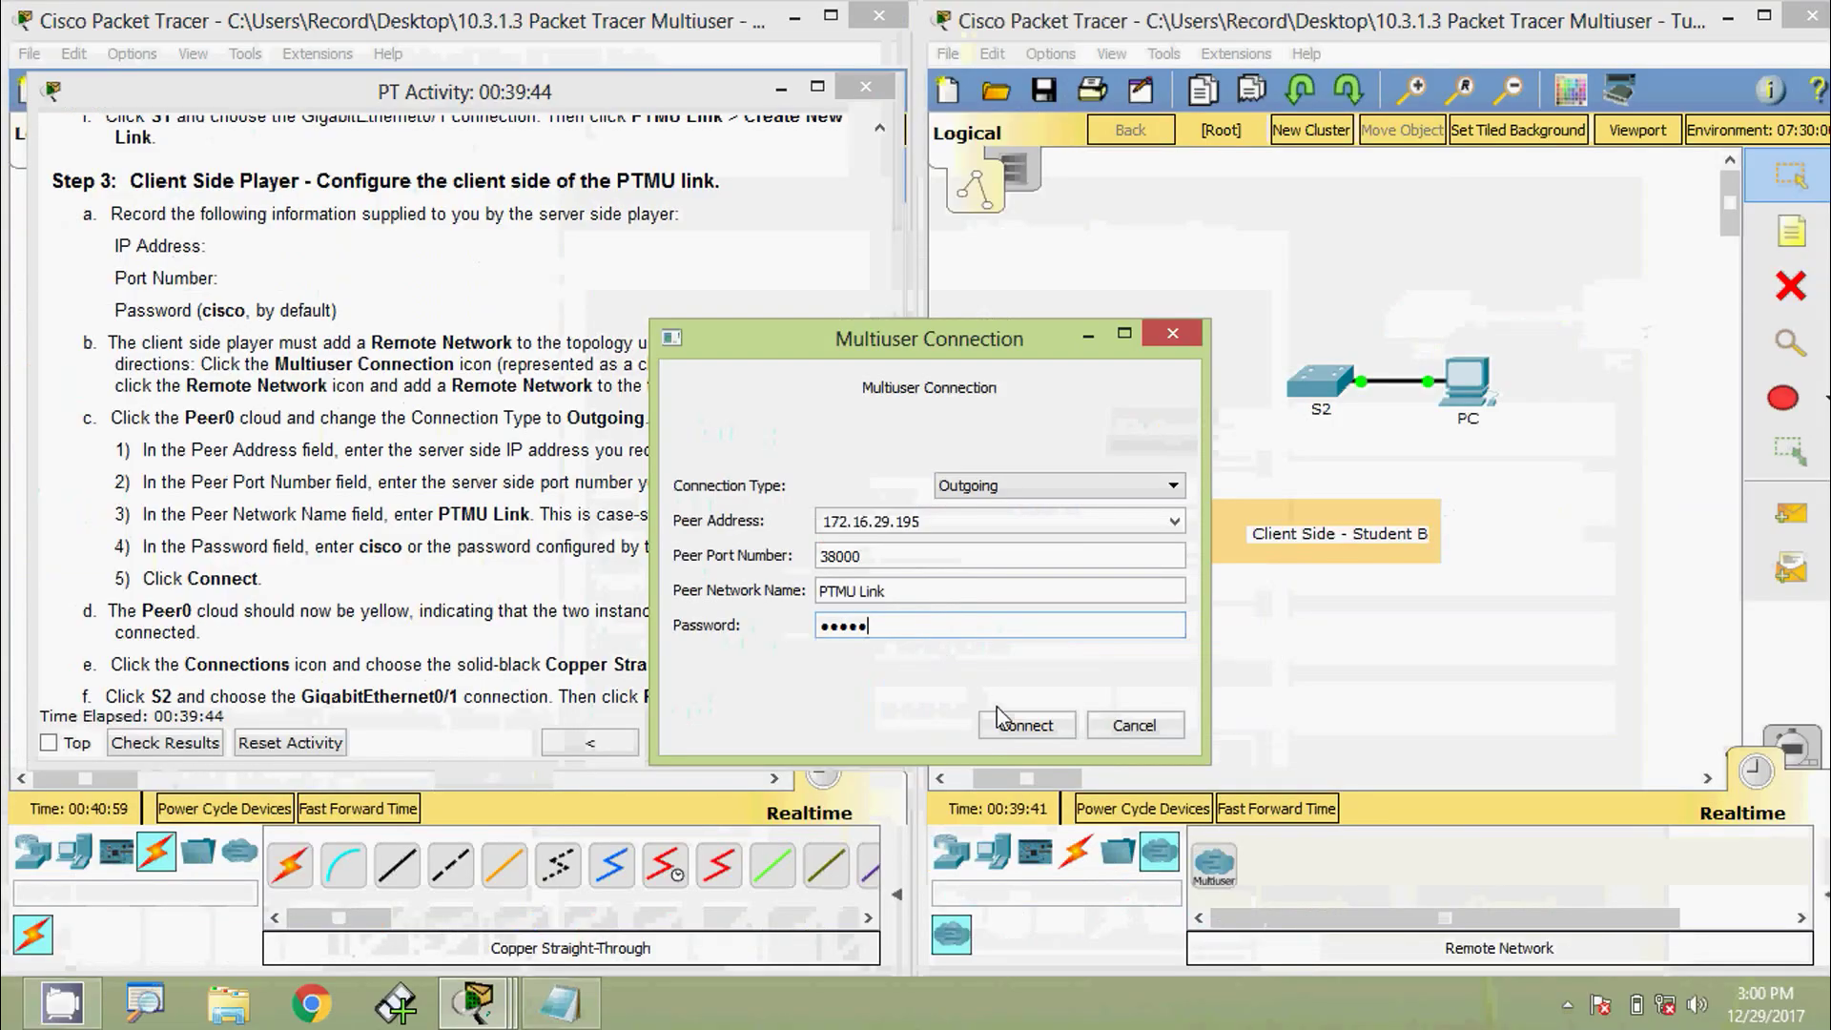
left_click(1000, 717)
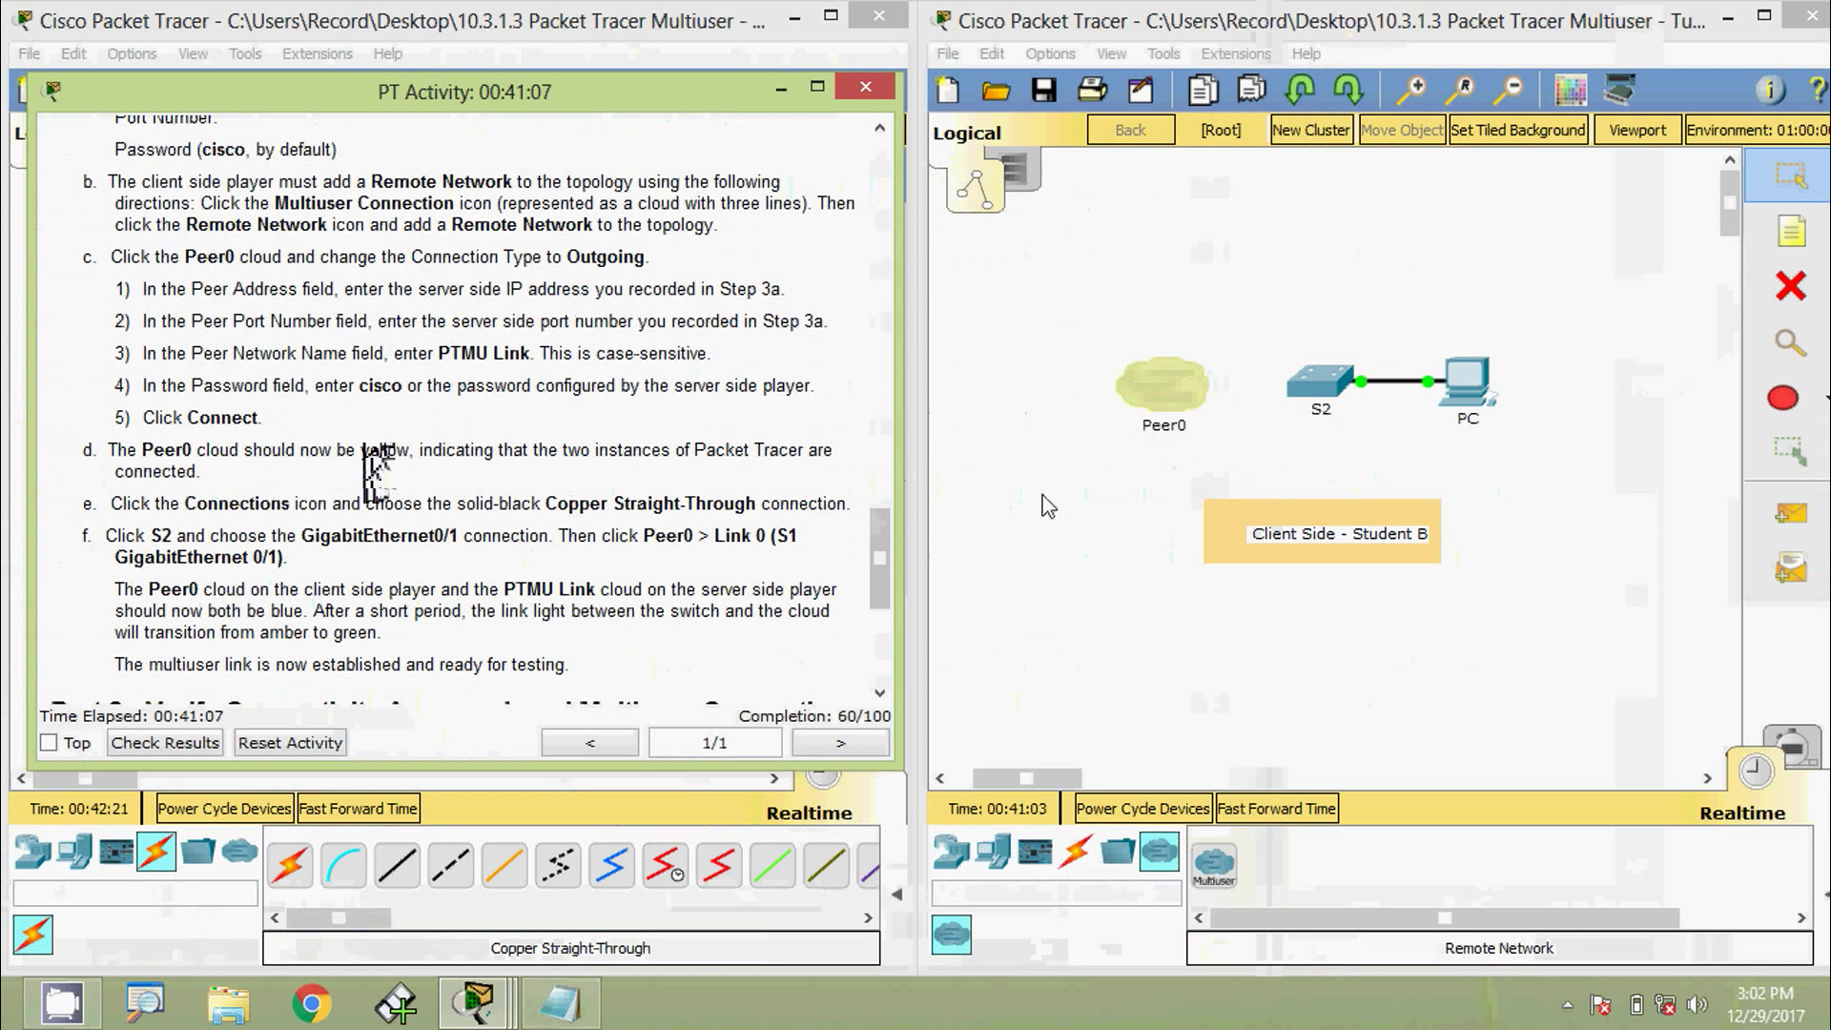
left_click(1061, 502)
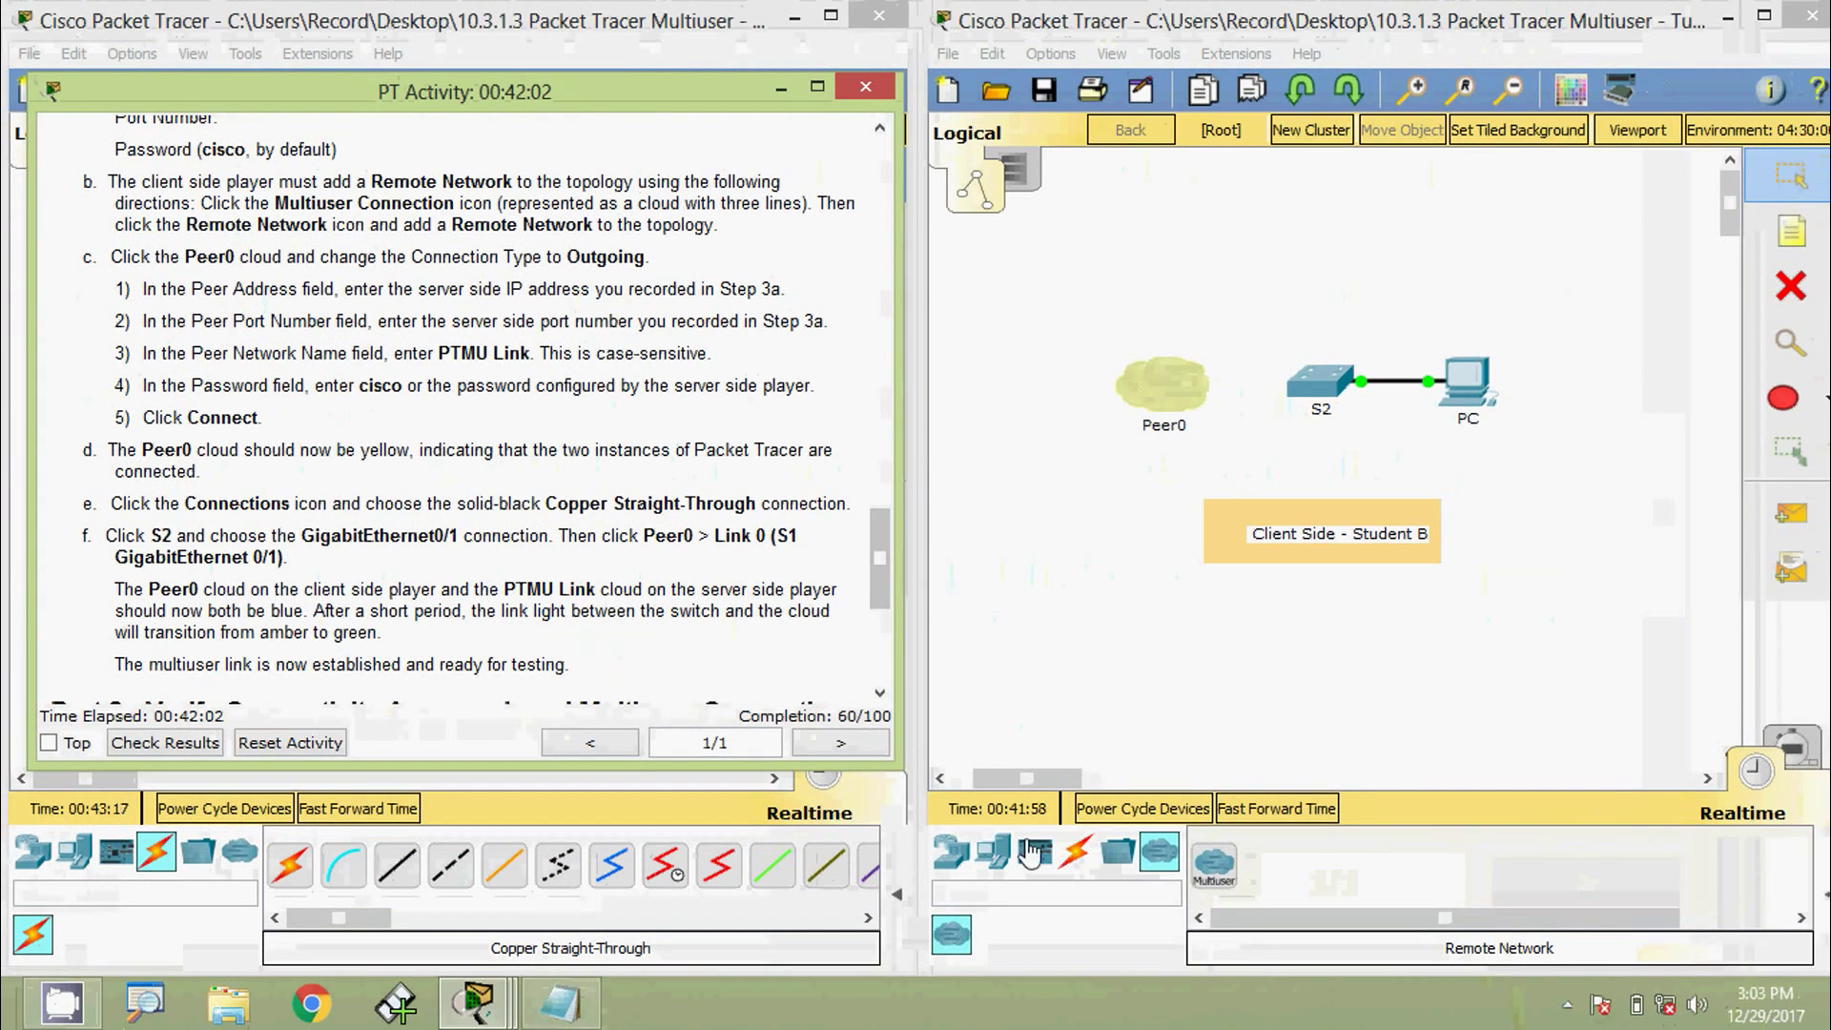
Connect S2's GigabitEthernet0/1 port to Peer0's Link 0 (S1 GigabitEthernet0/1) with a Copper Straight-Through cable.
left_click(1075, 852)
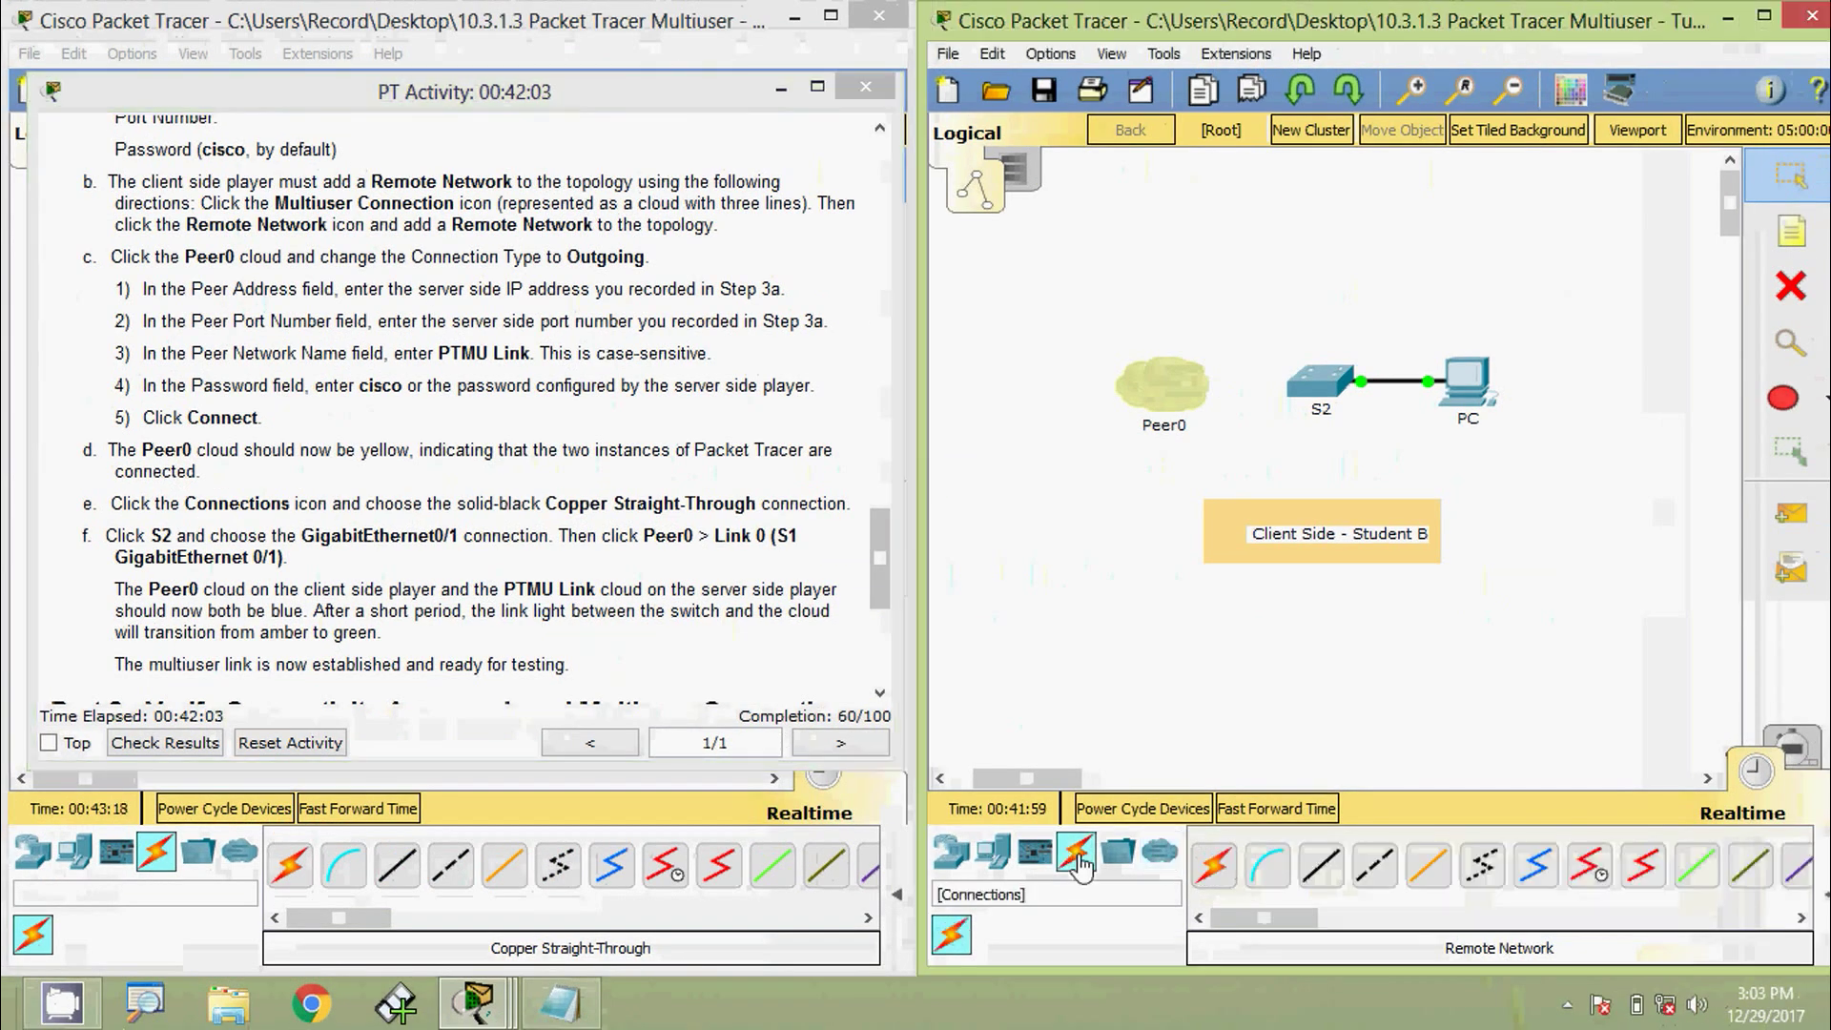
left_click(1318, 876)
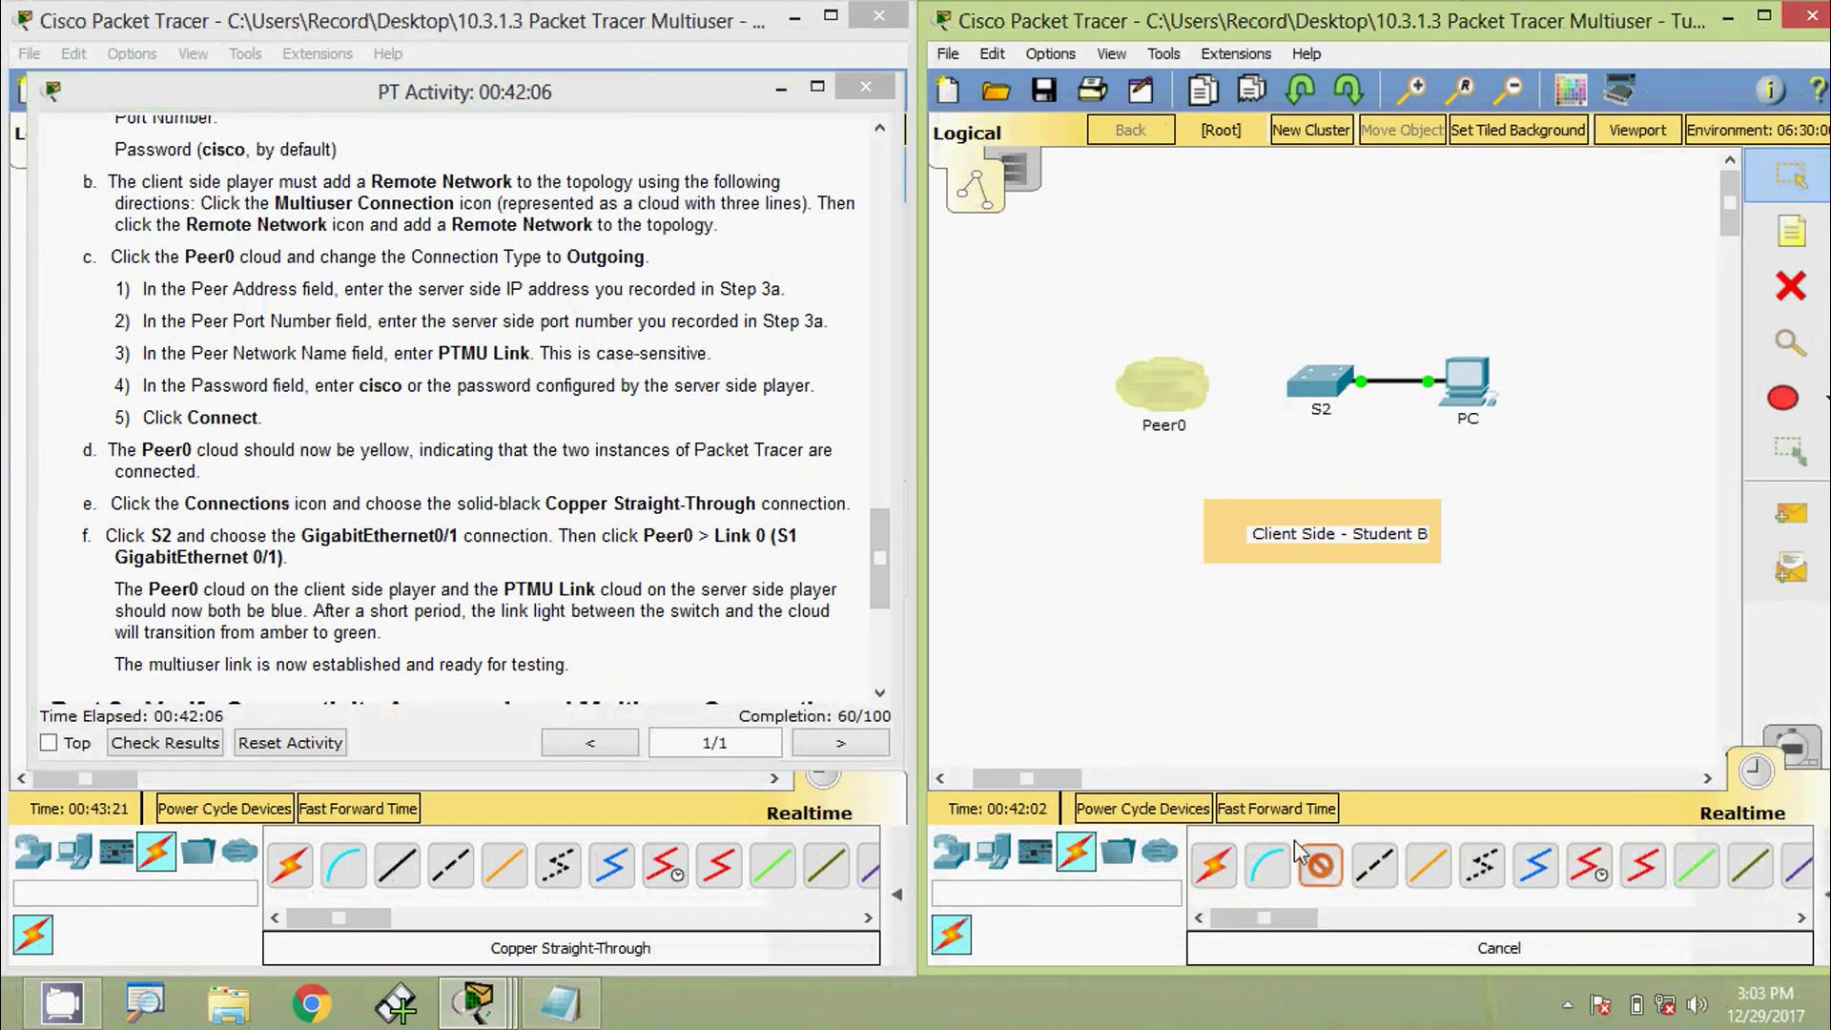
left_click(1312, 389)
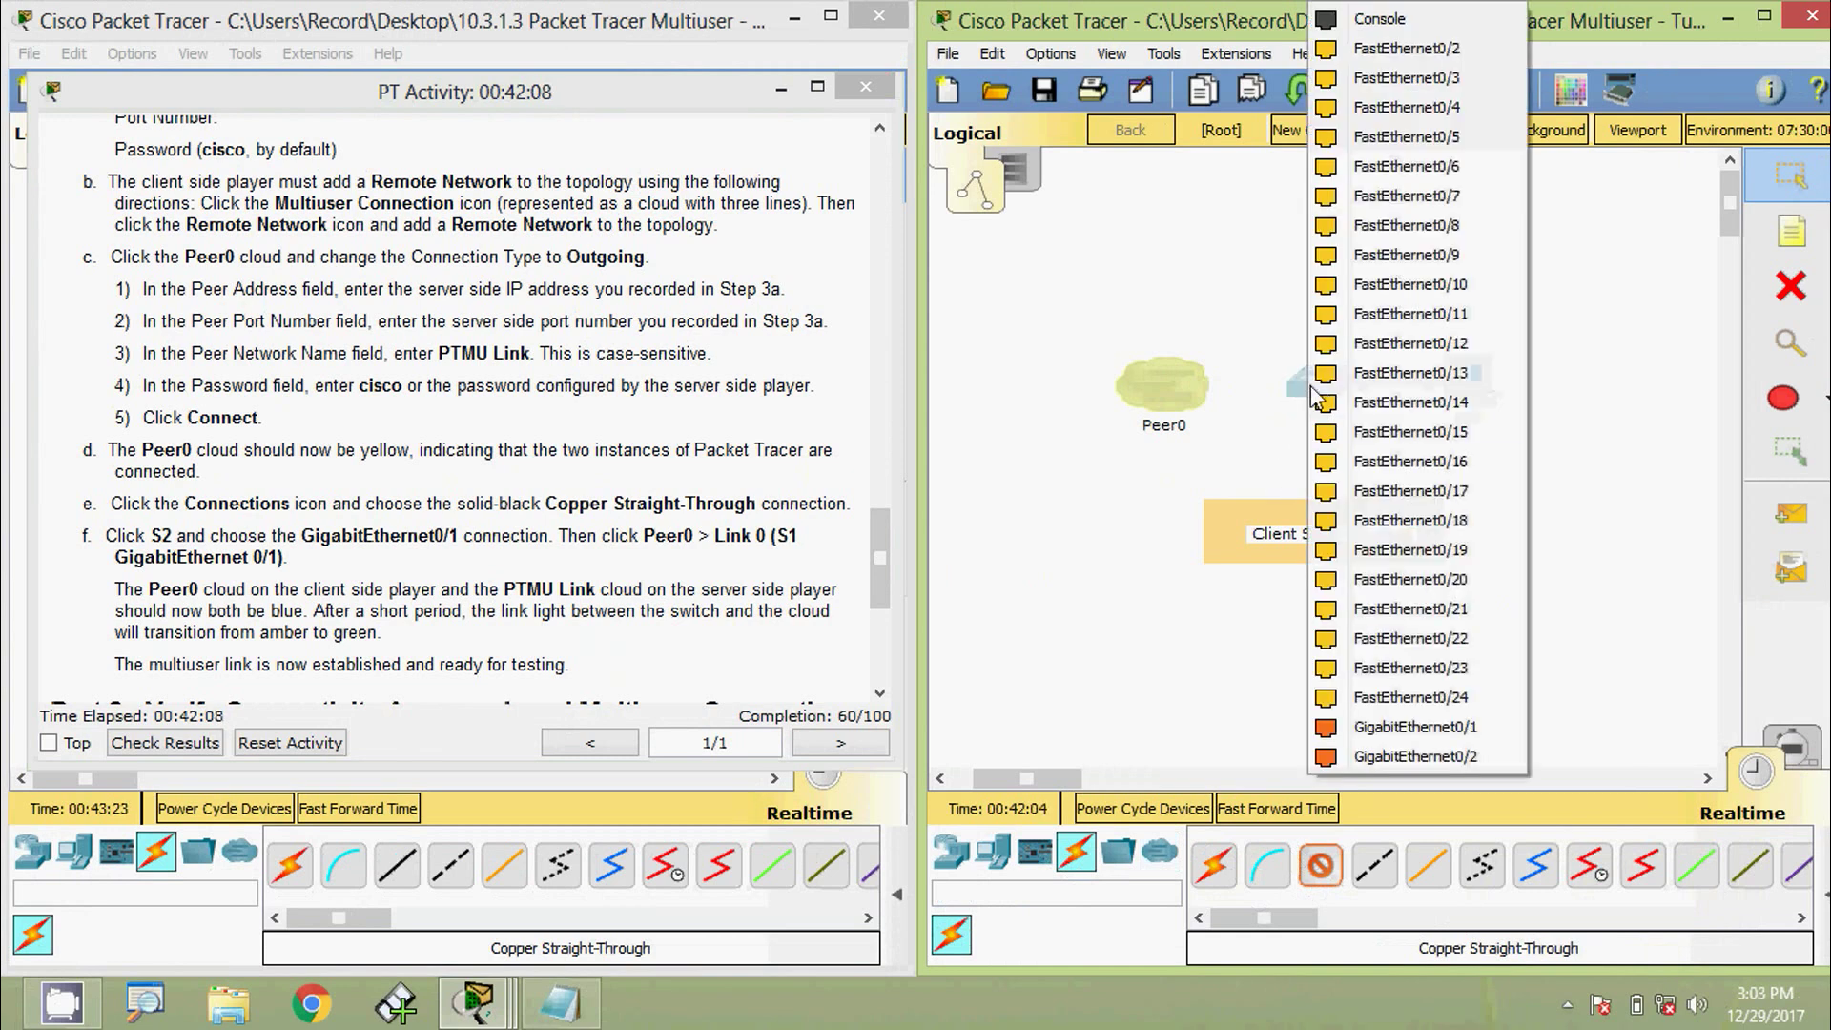
left_click(1385, 727)
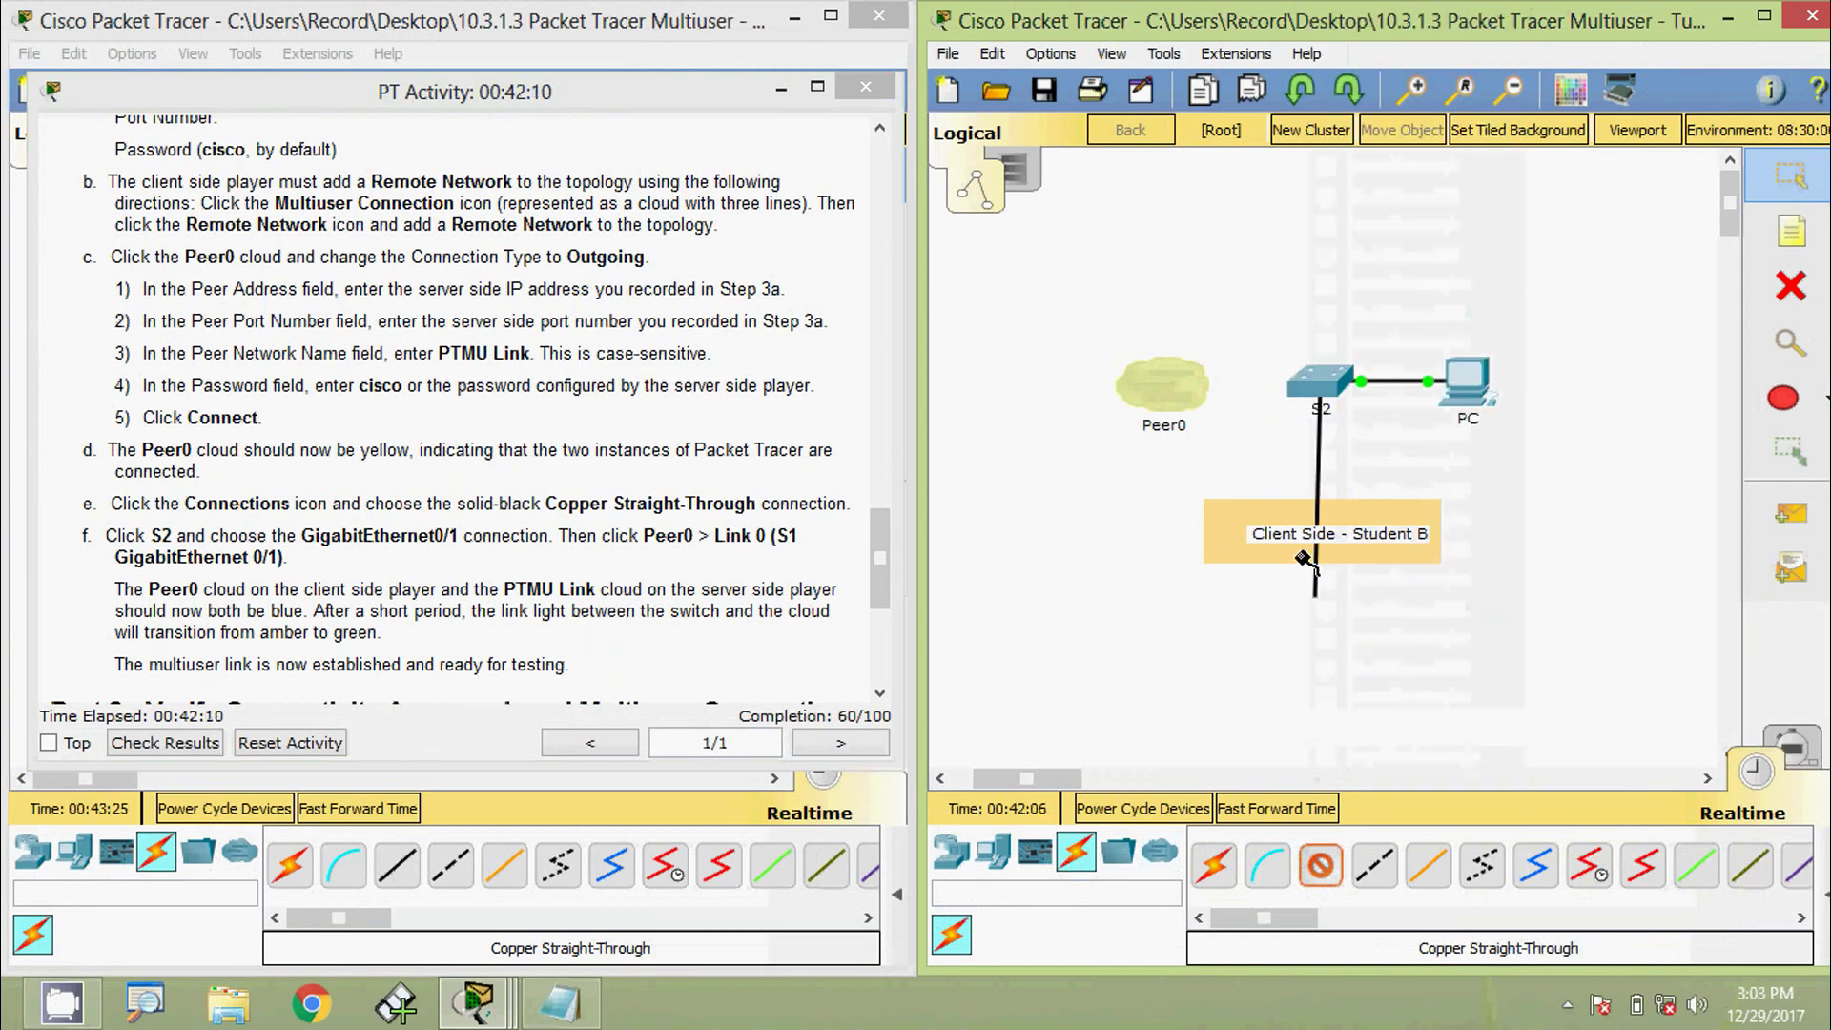
left_click(1164, 395)
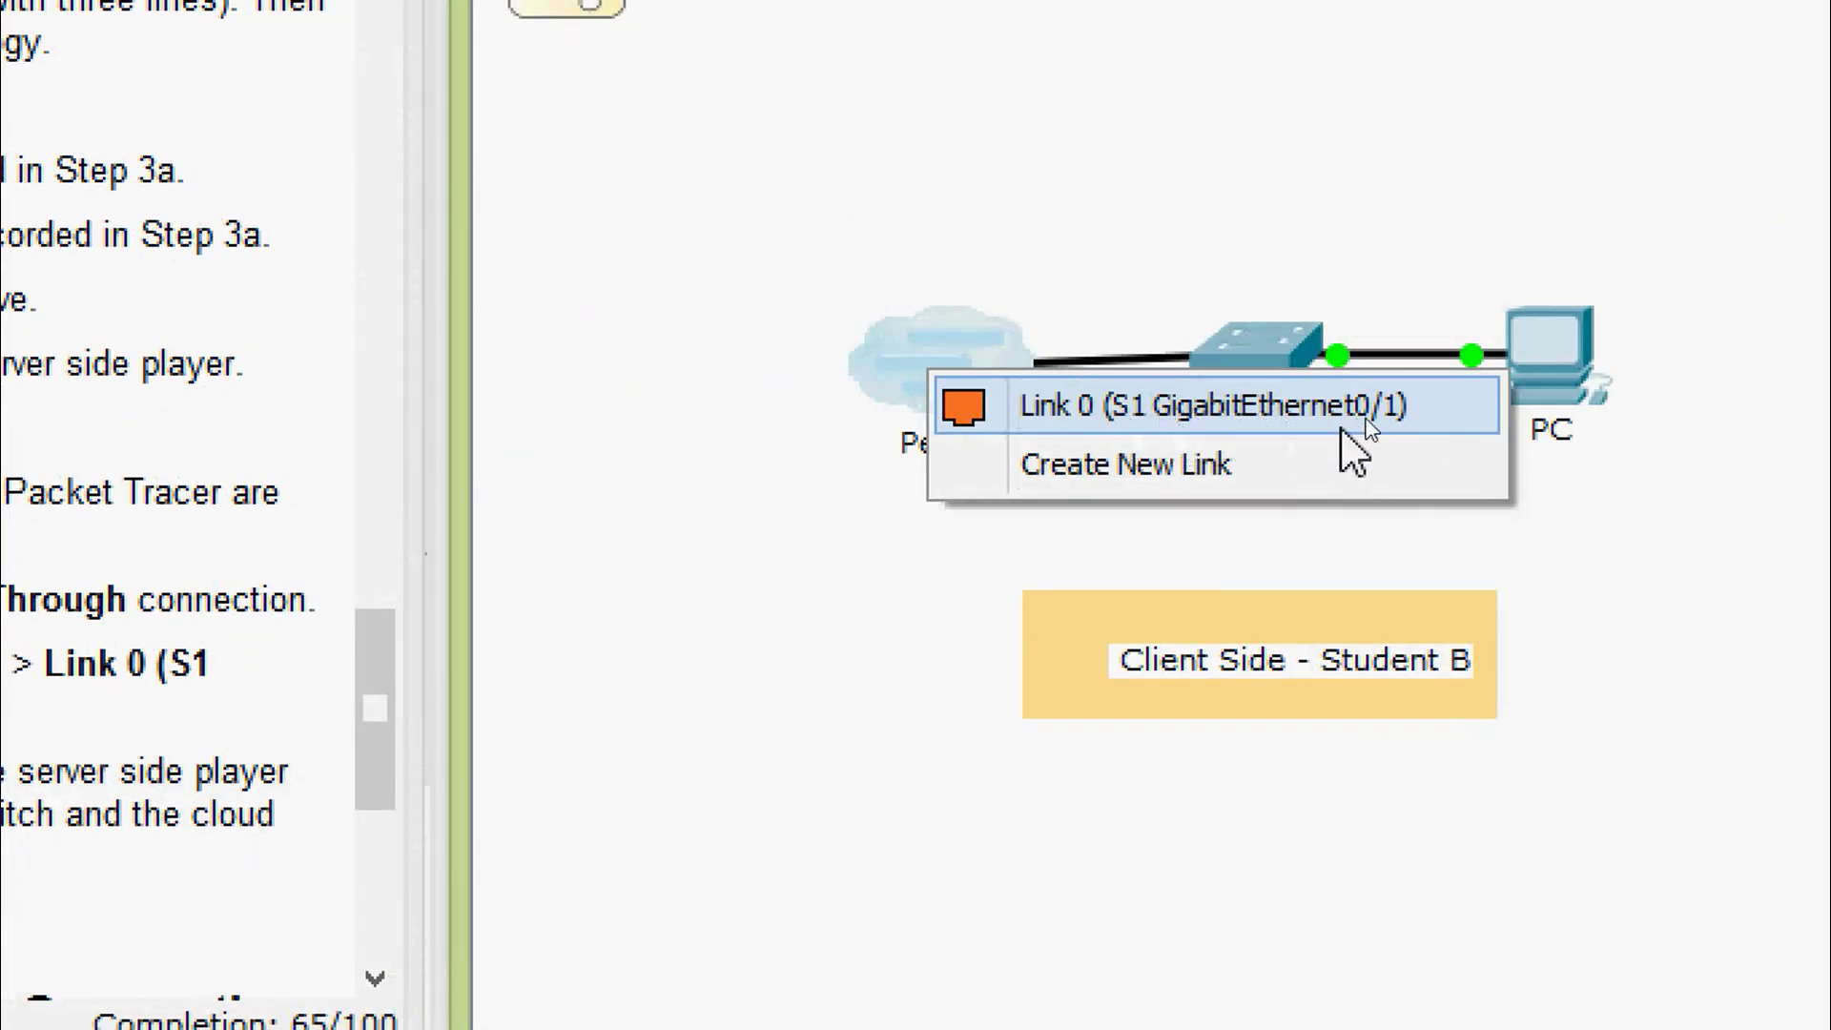
left_click(1292, 404)
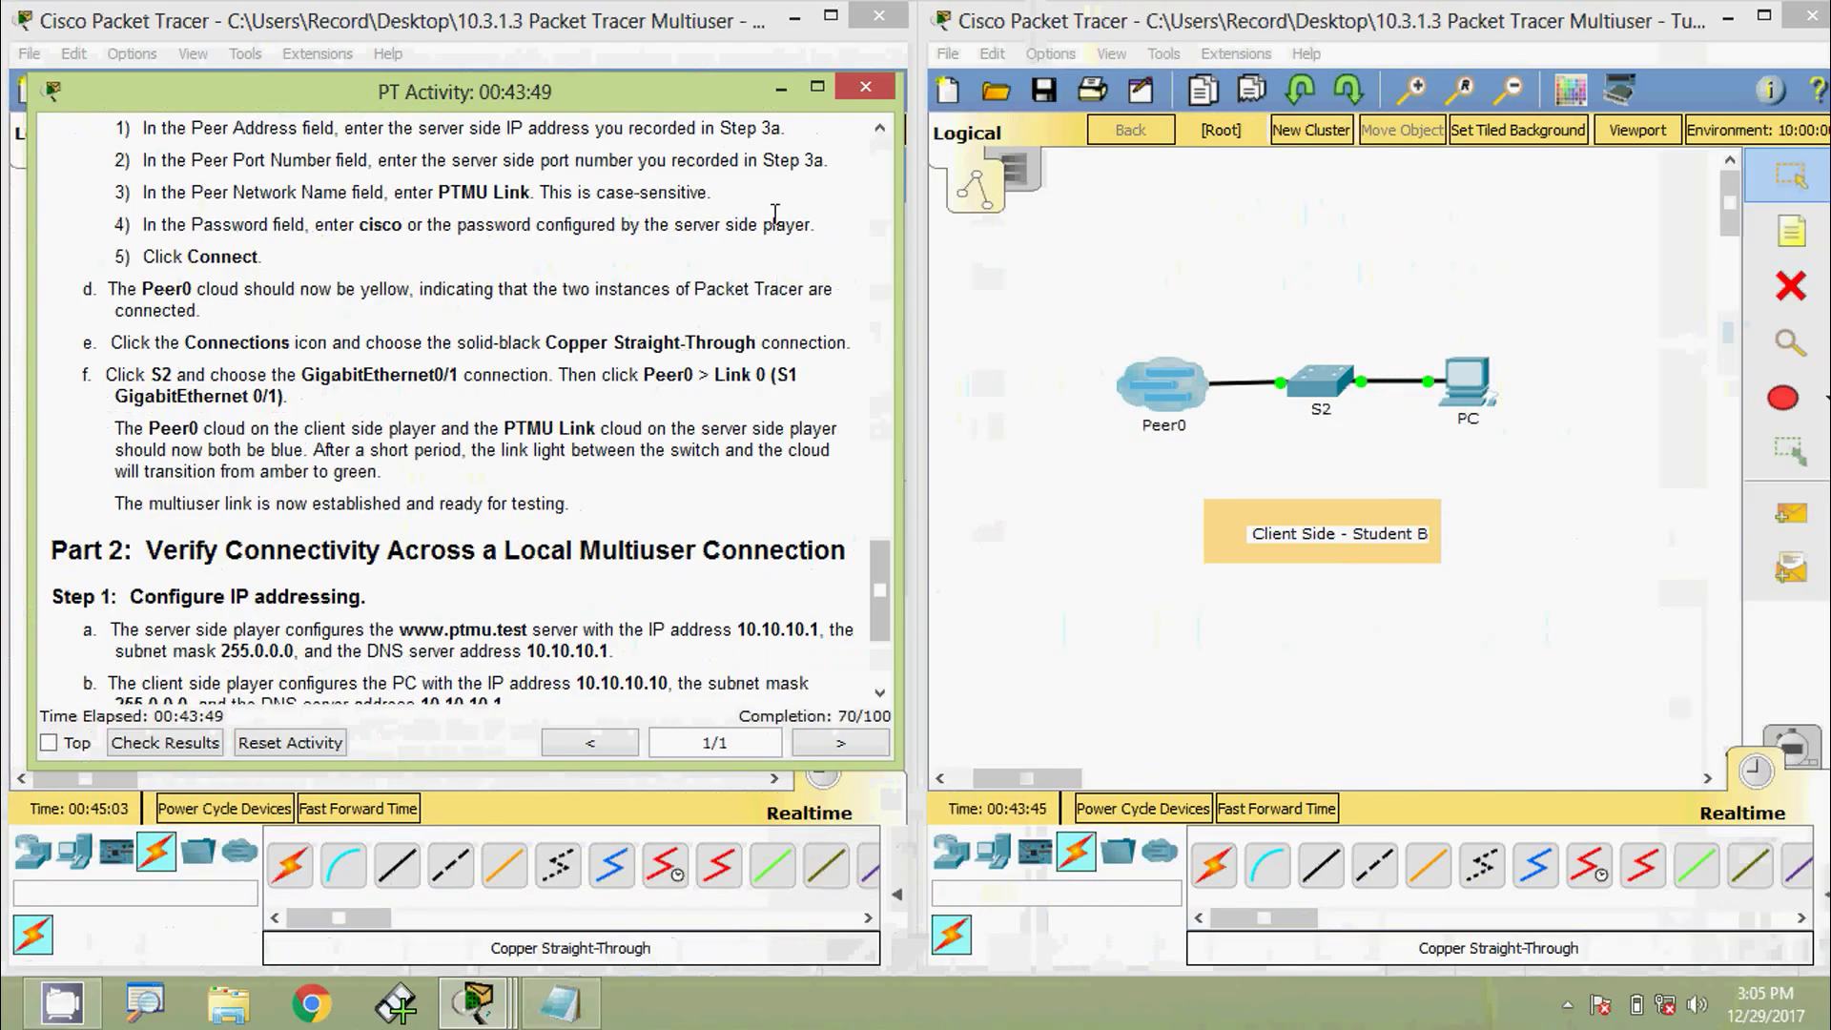
left_click(780, 92)
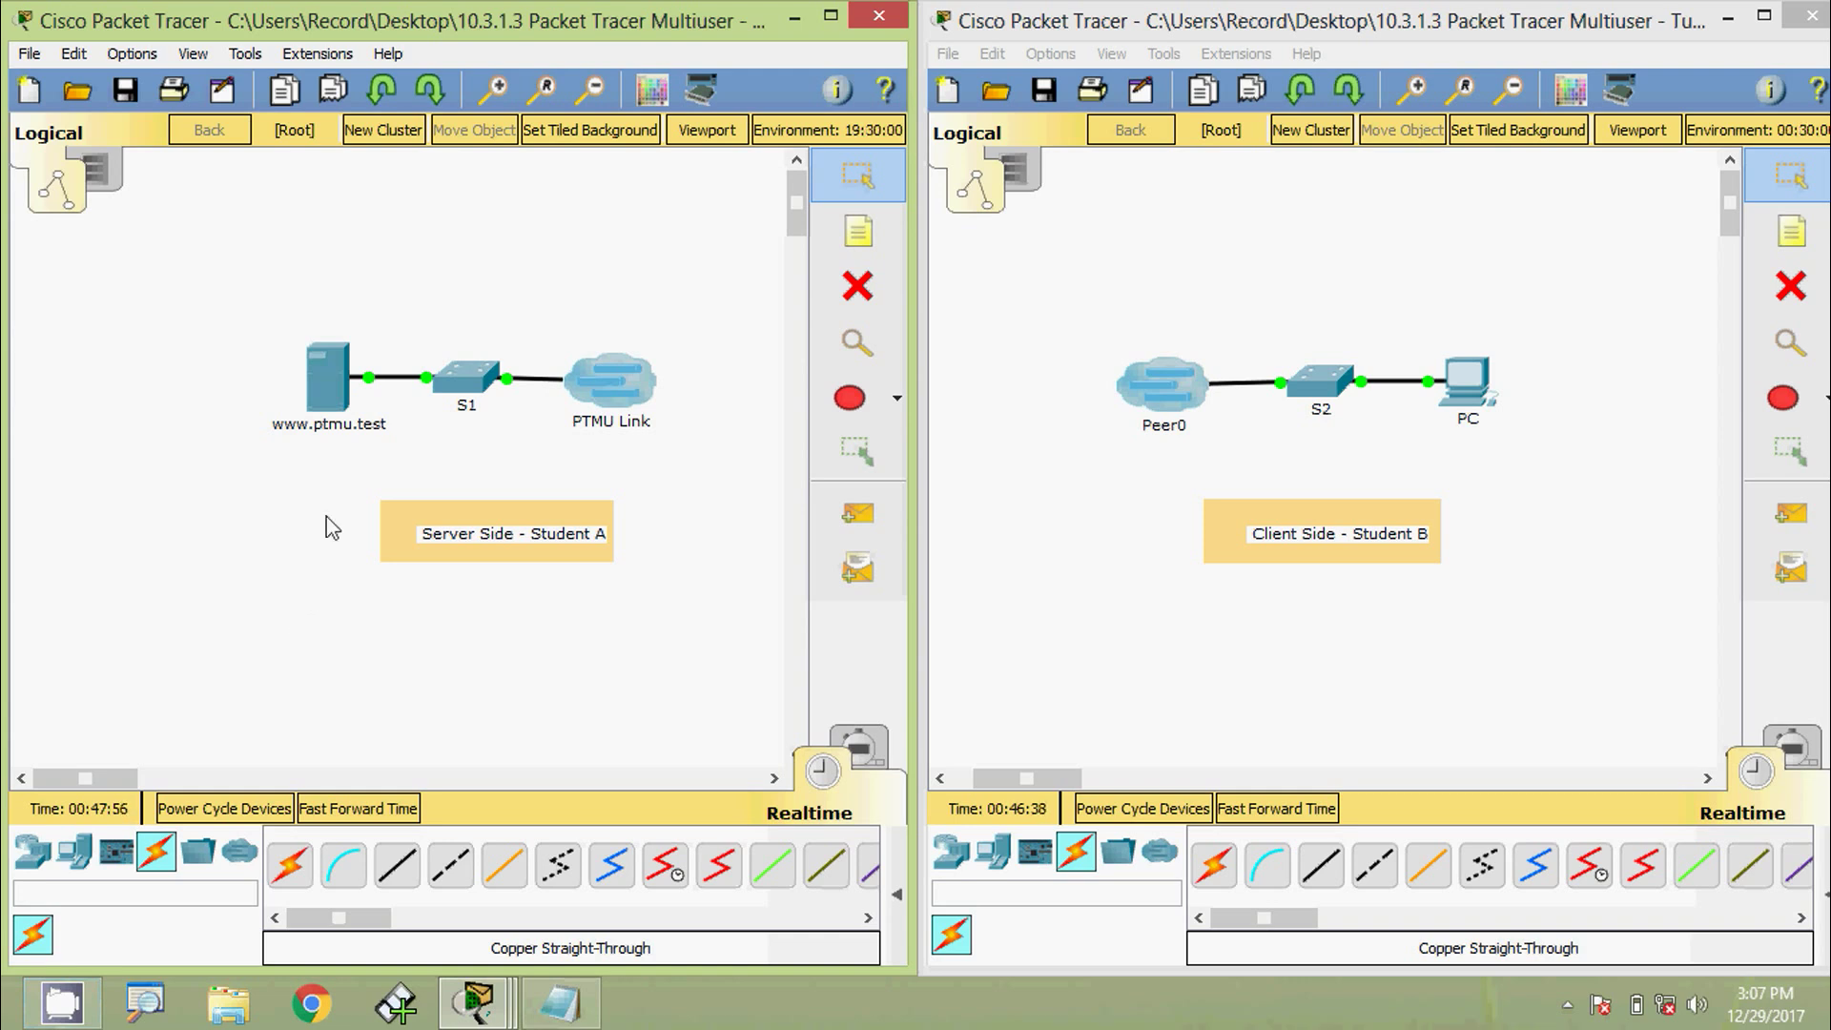
mouse_move(326, 400)
left_click(329, 393)
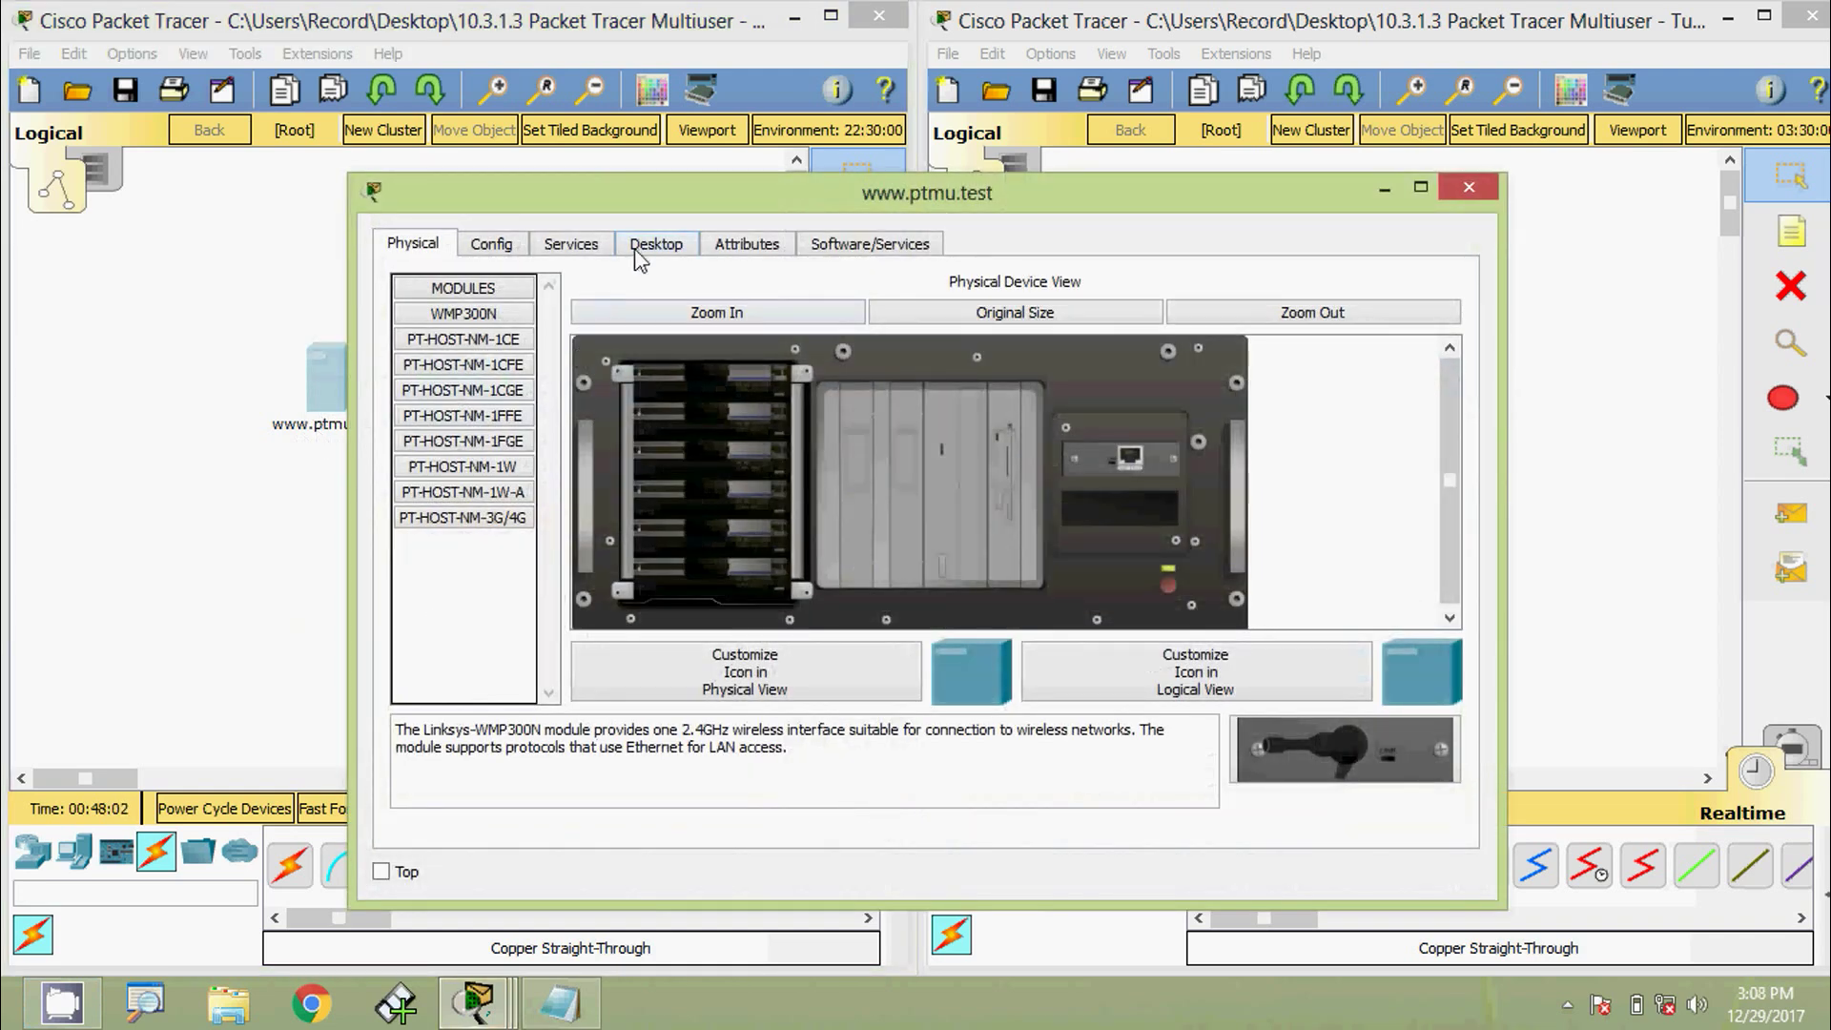
left_click(656, 244)
left_click(523, 393)
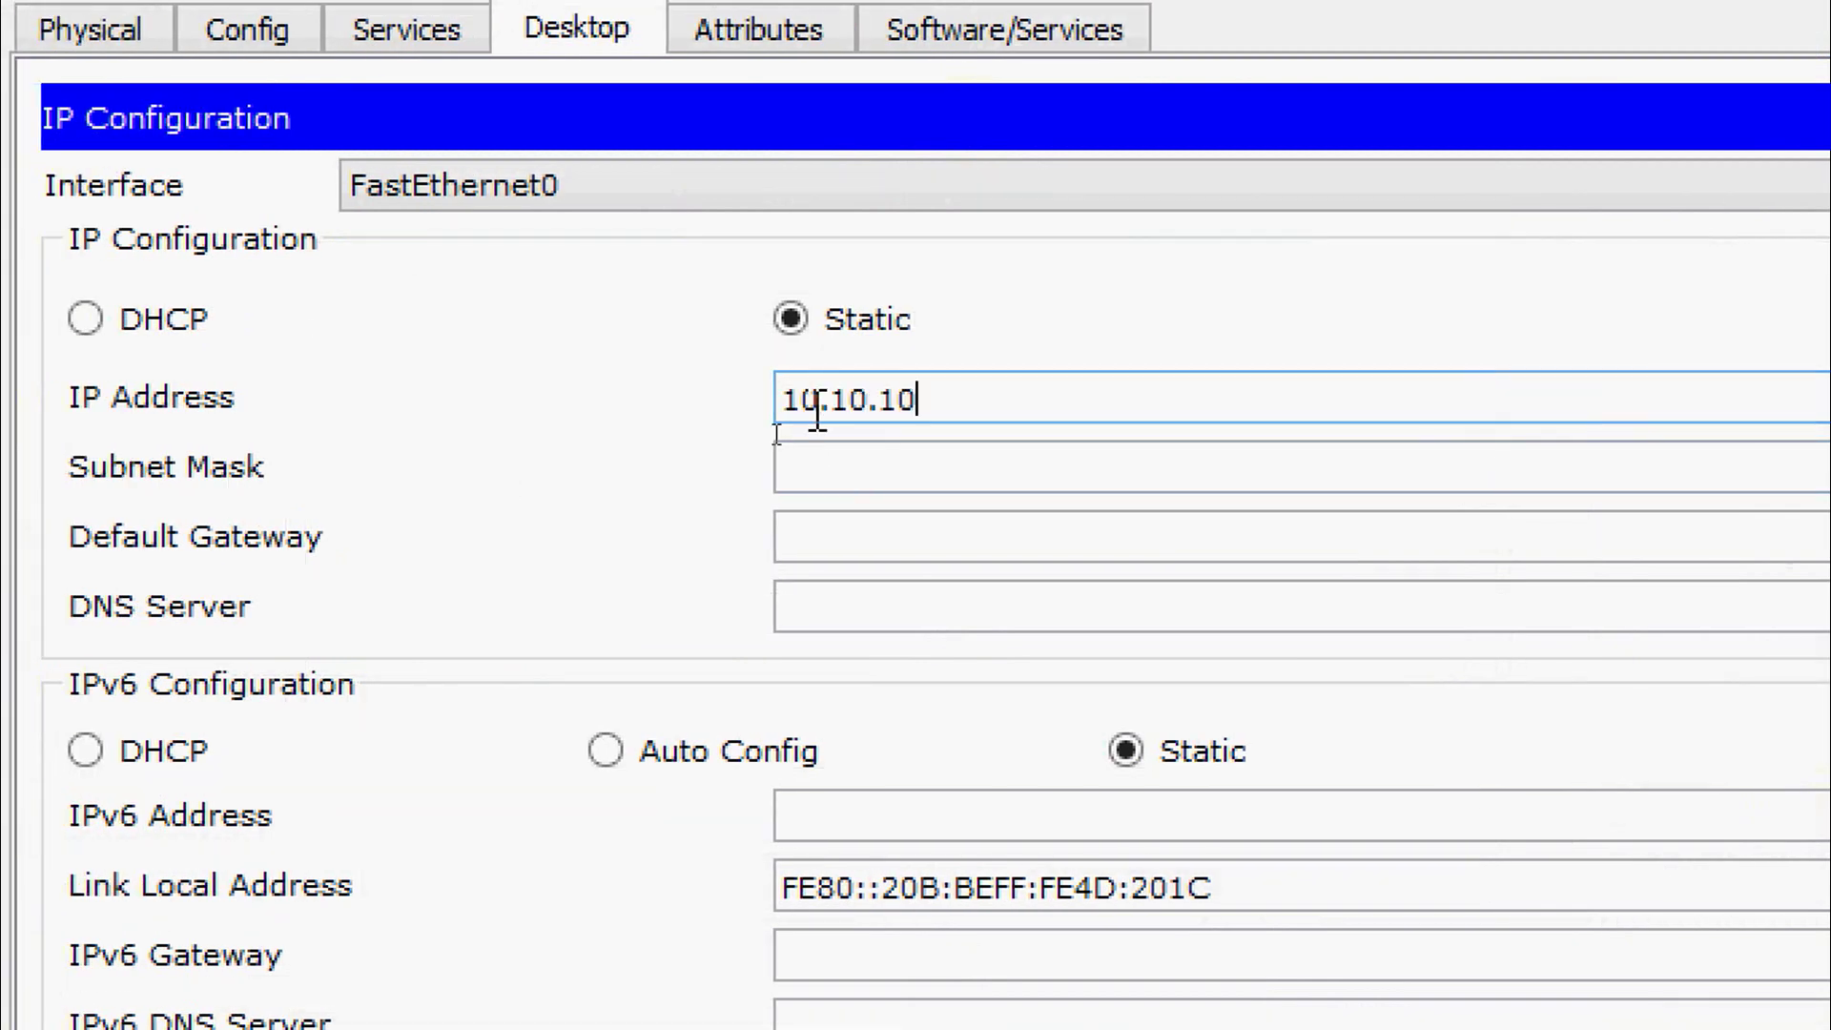
key("Tab")
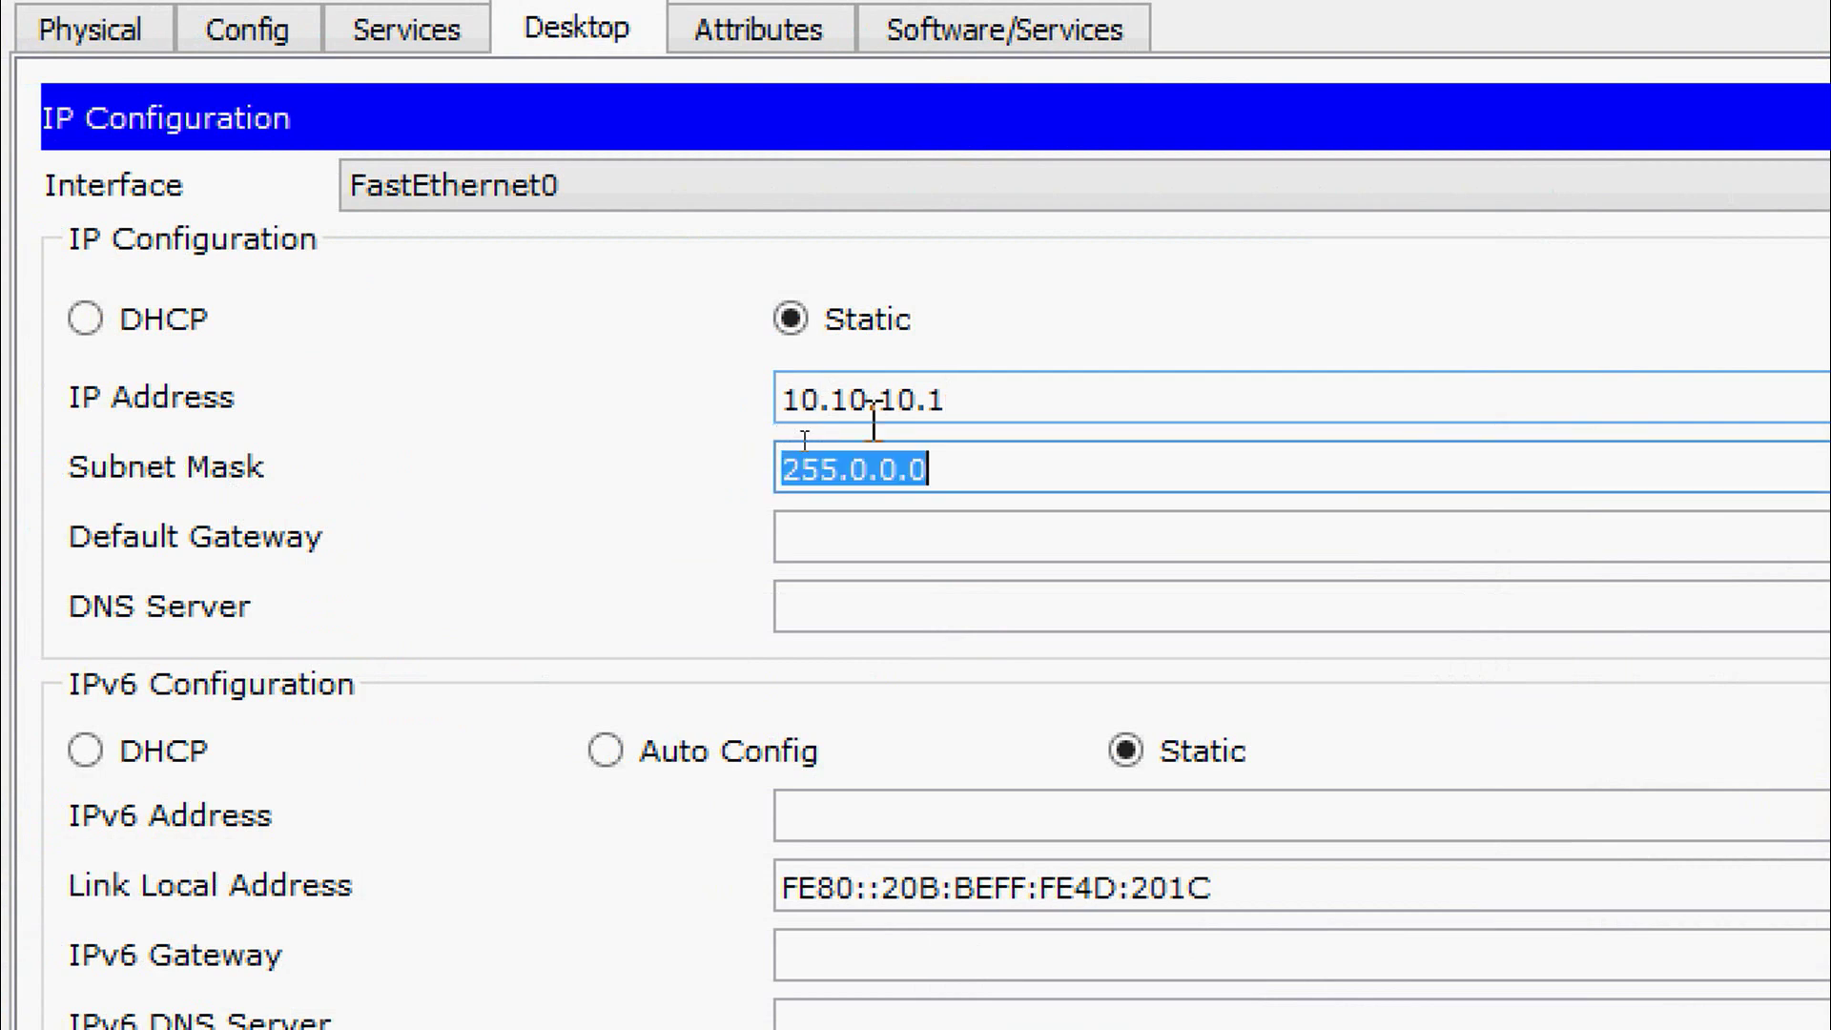
left_click_drag(964, 397, 754, 434)
key("ctrl+c")
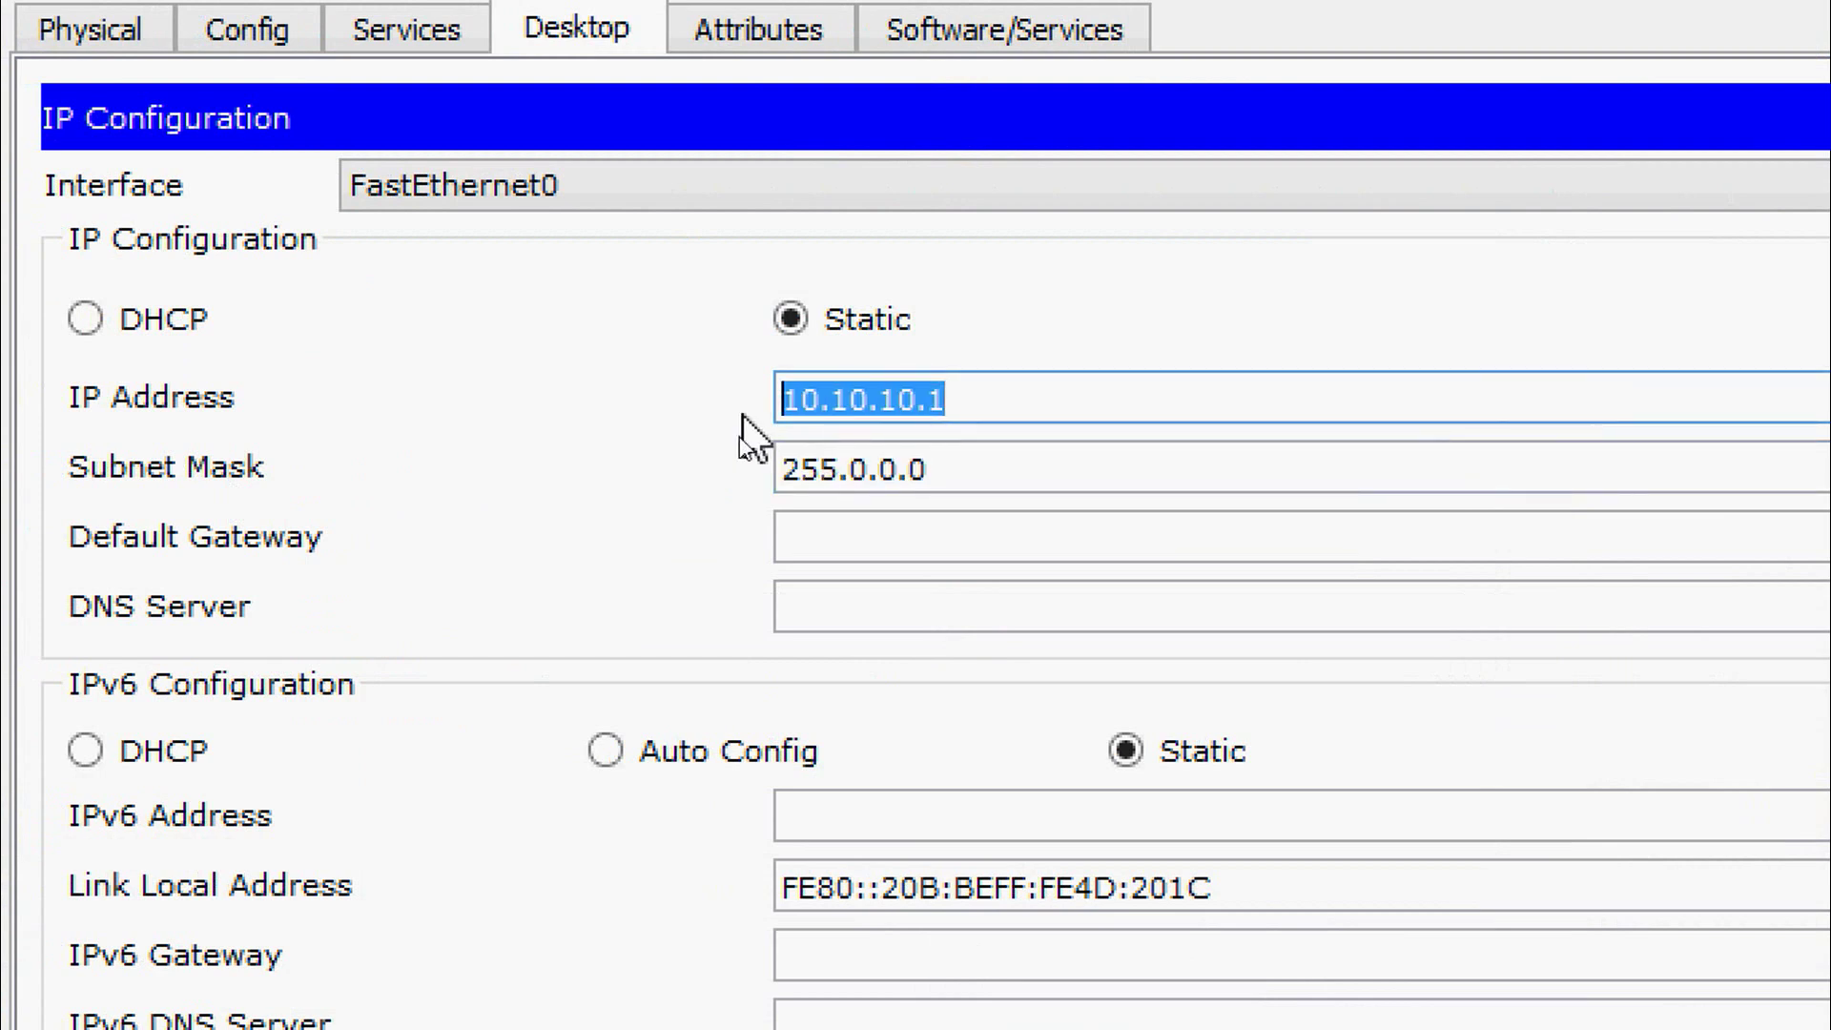
left_click(822, 606)
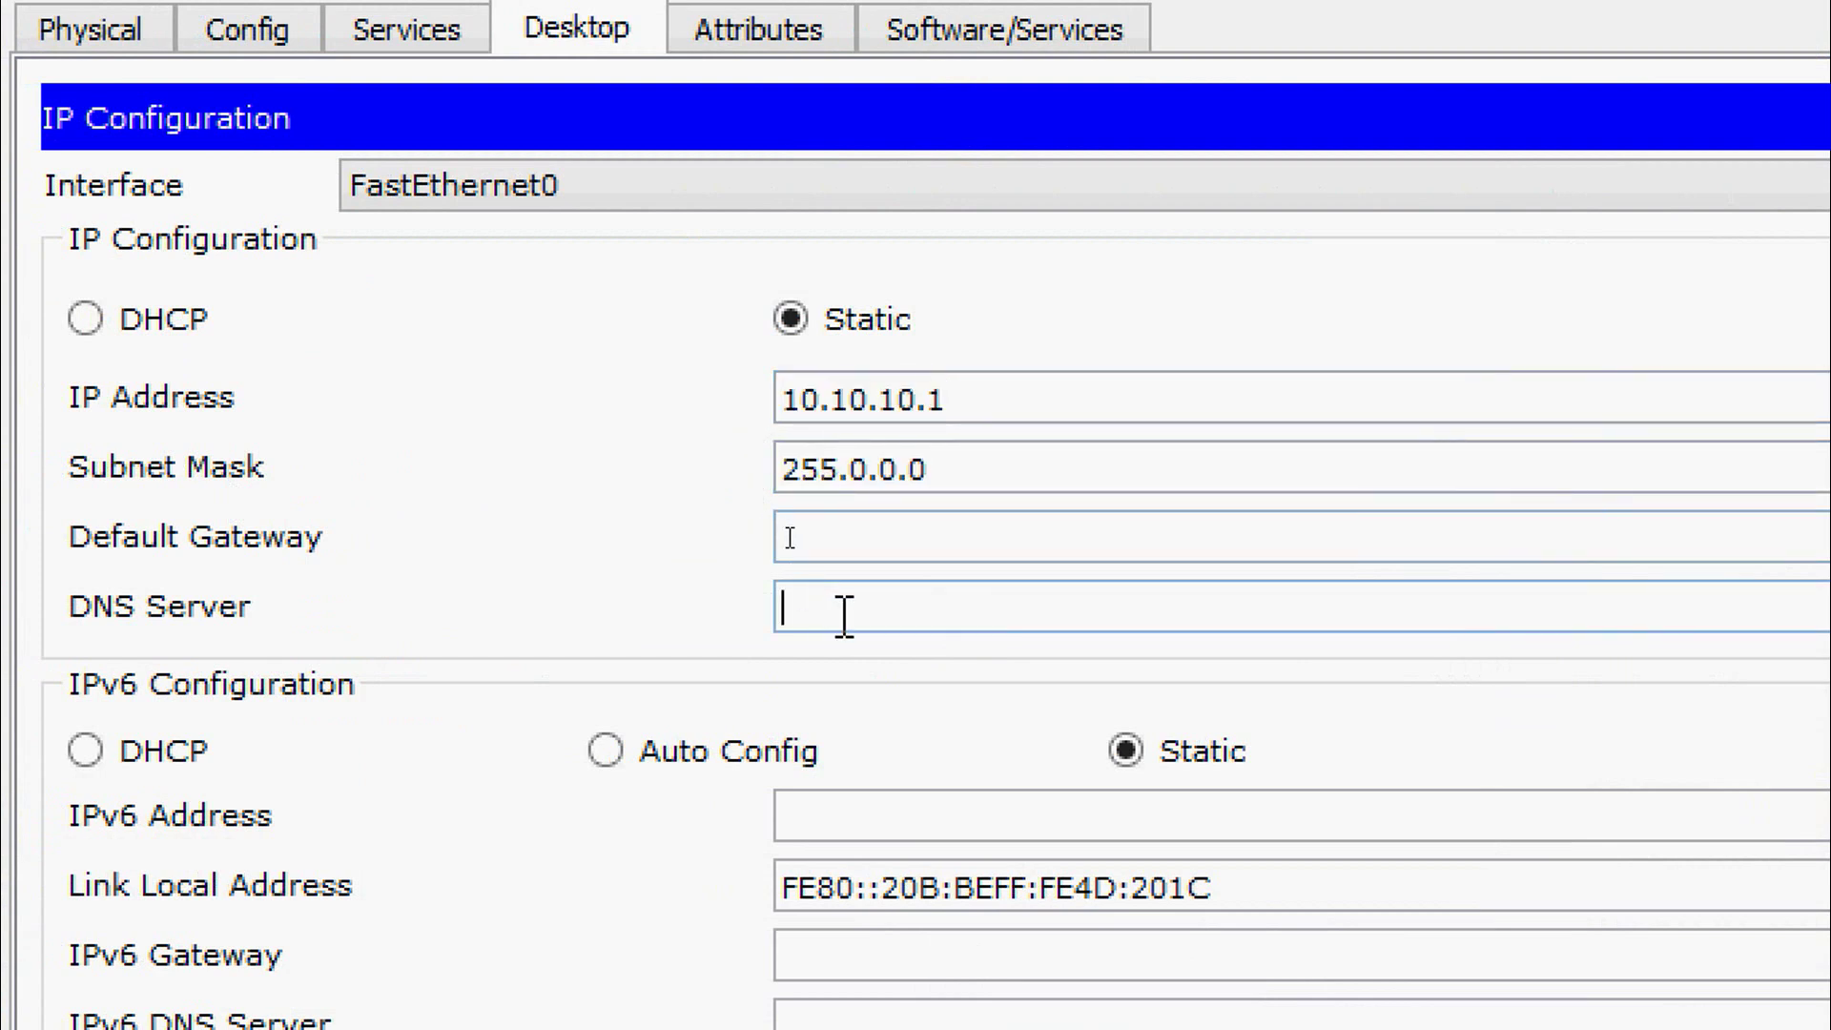
key("ctrl+v")
left_click(883, 537)
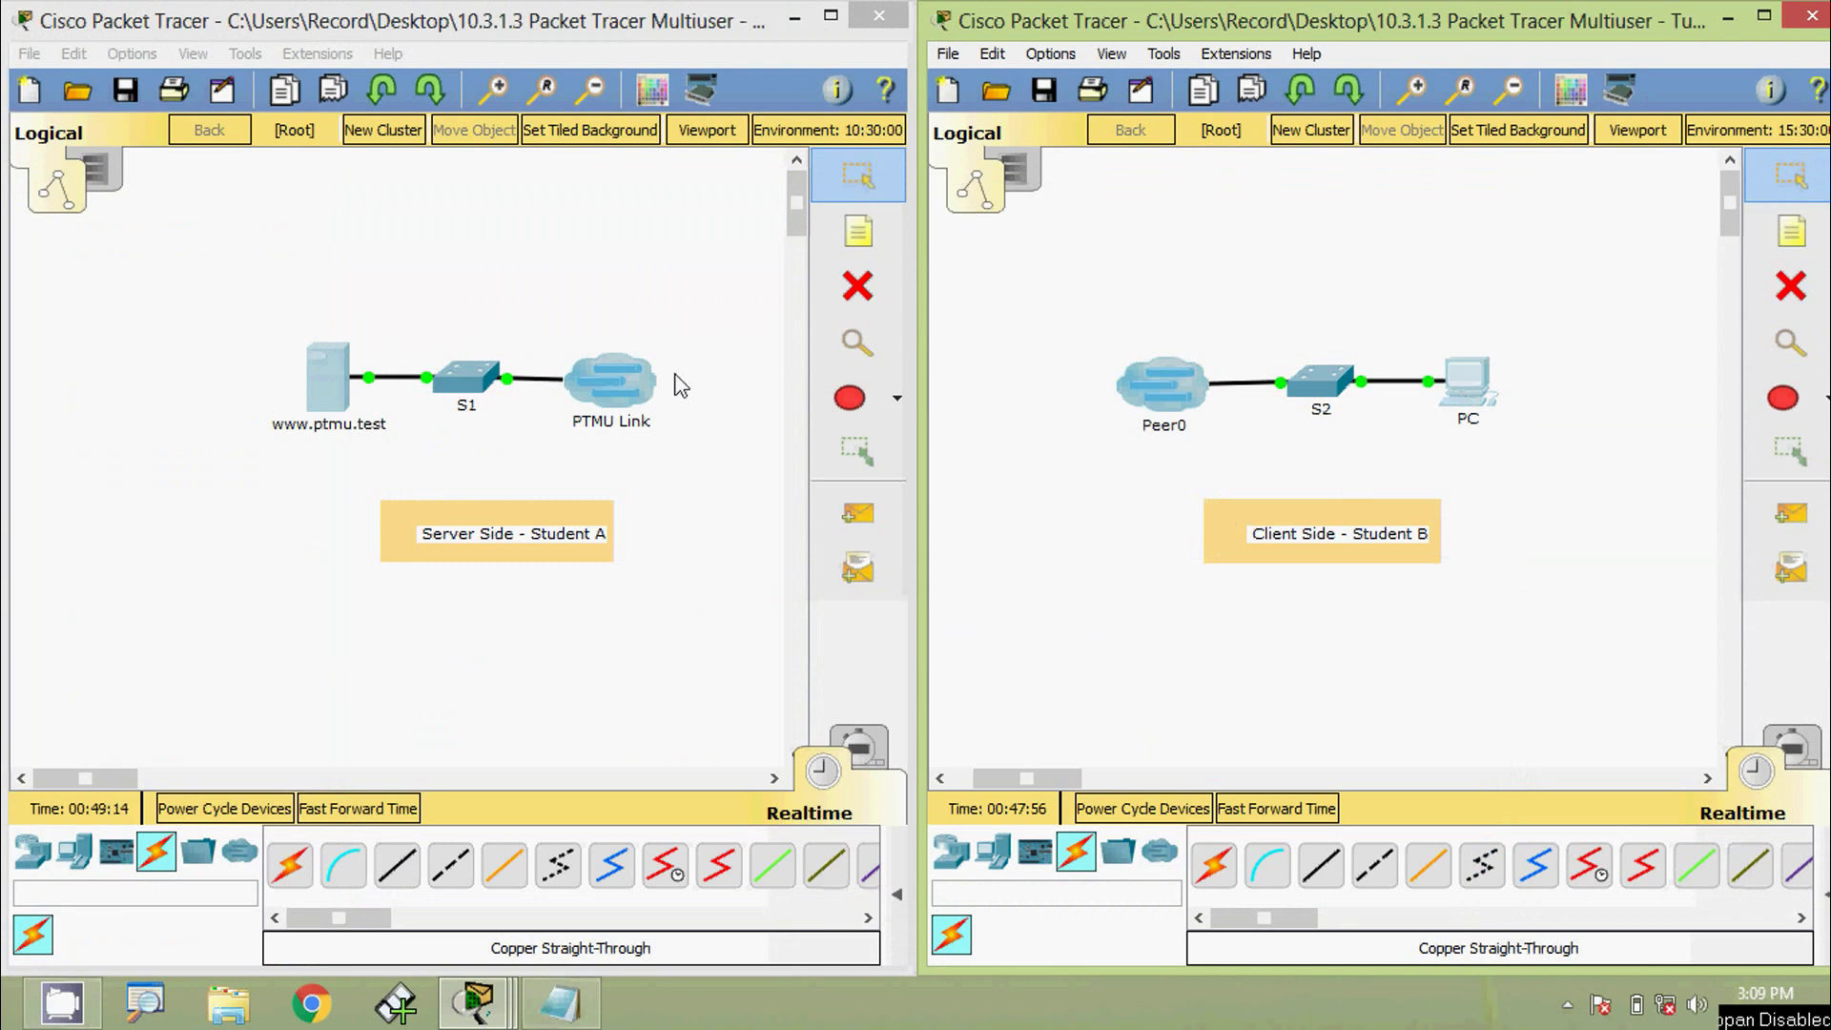
Configure the client-side PC with static IP address 10.10.10.10, subnet mask 255.0.0.0 and DNS server 10.10.10.1.
left_click(1467, 382)
left_click(570, 243)
left_click(507, 362)
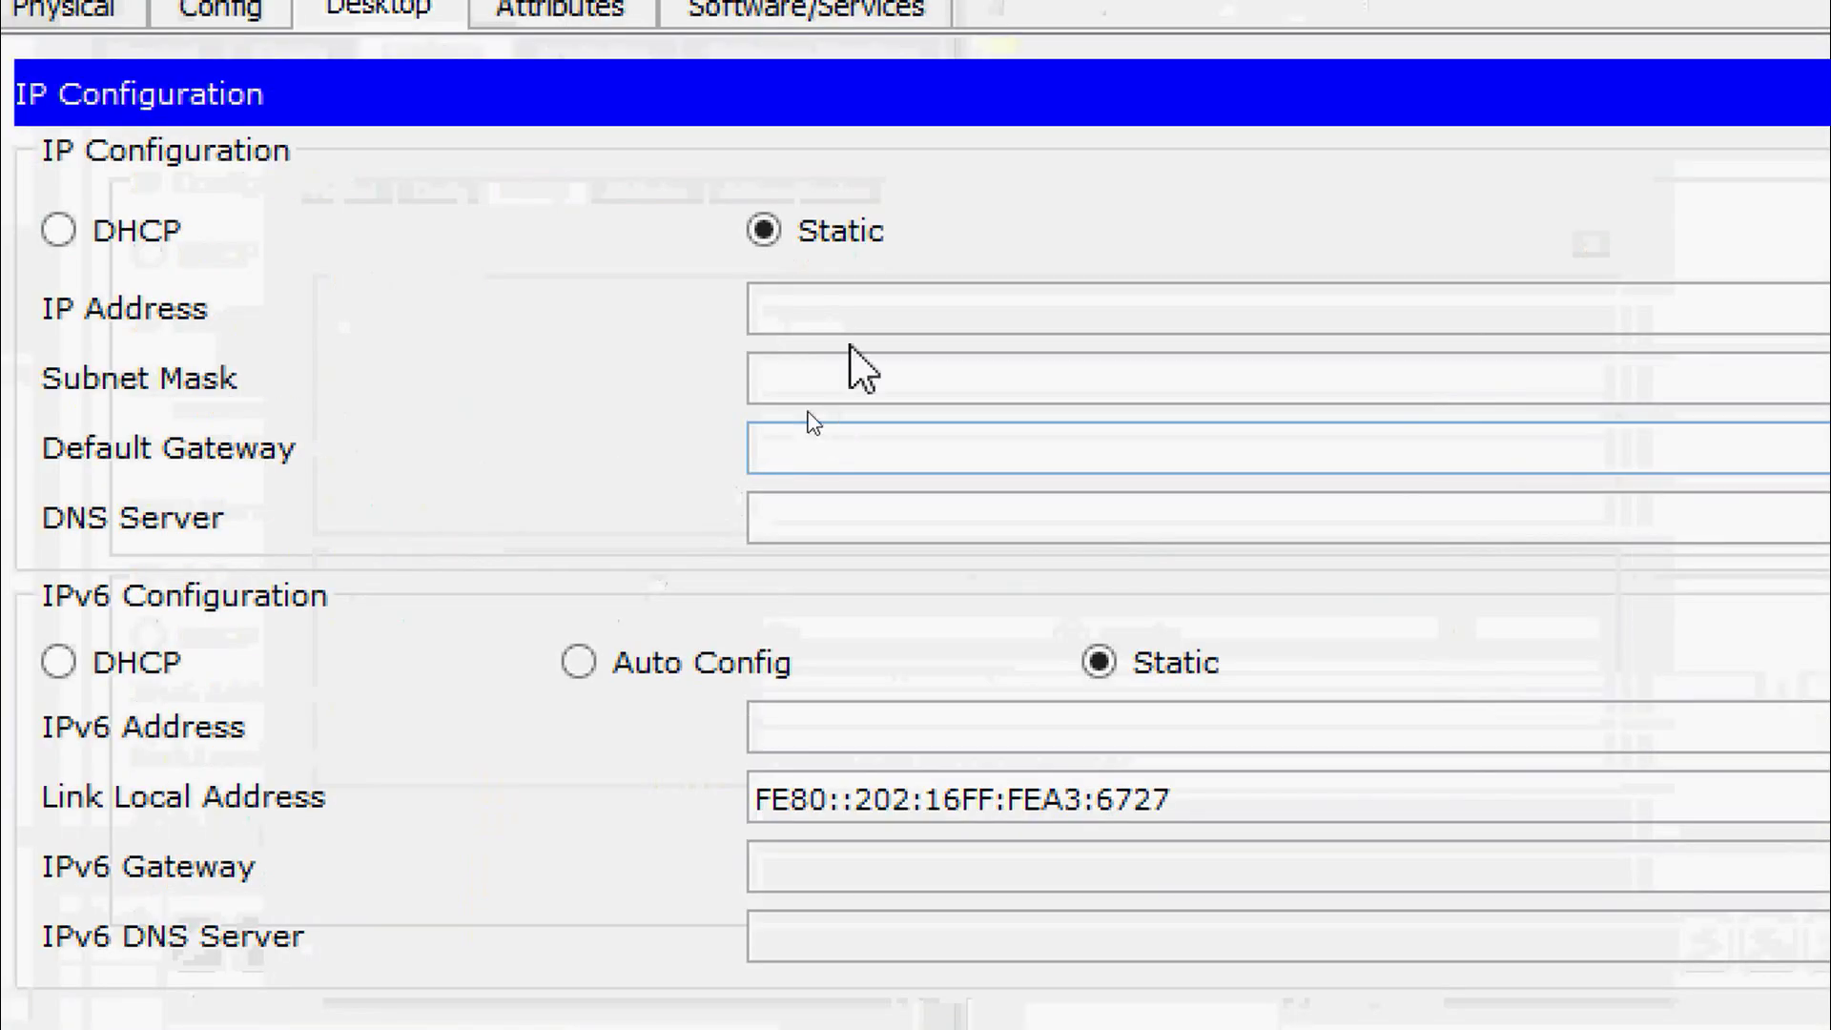
left_click(809, 401)
type("10.10.10.1")
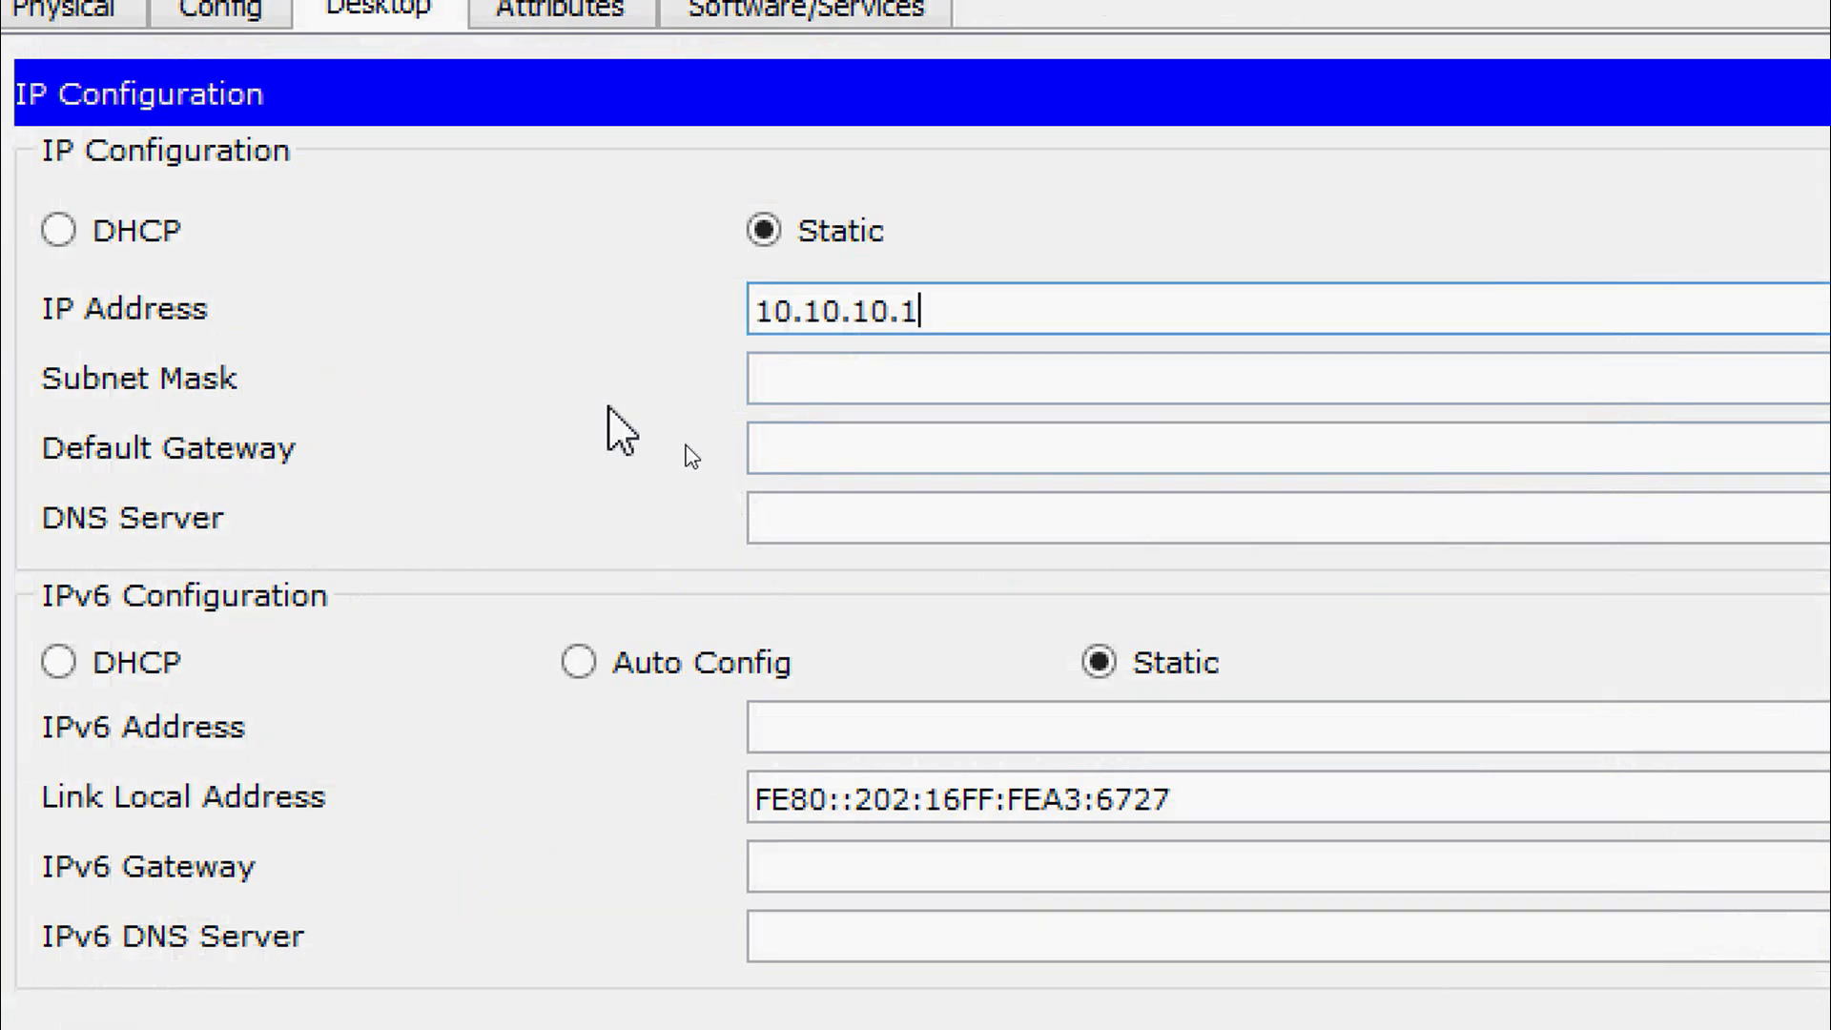
key("Tab")
key("Tab")
key("Tab")
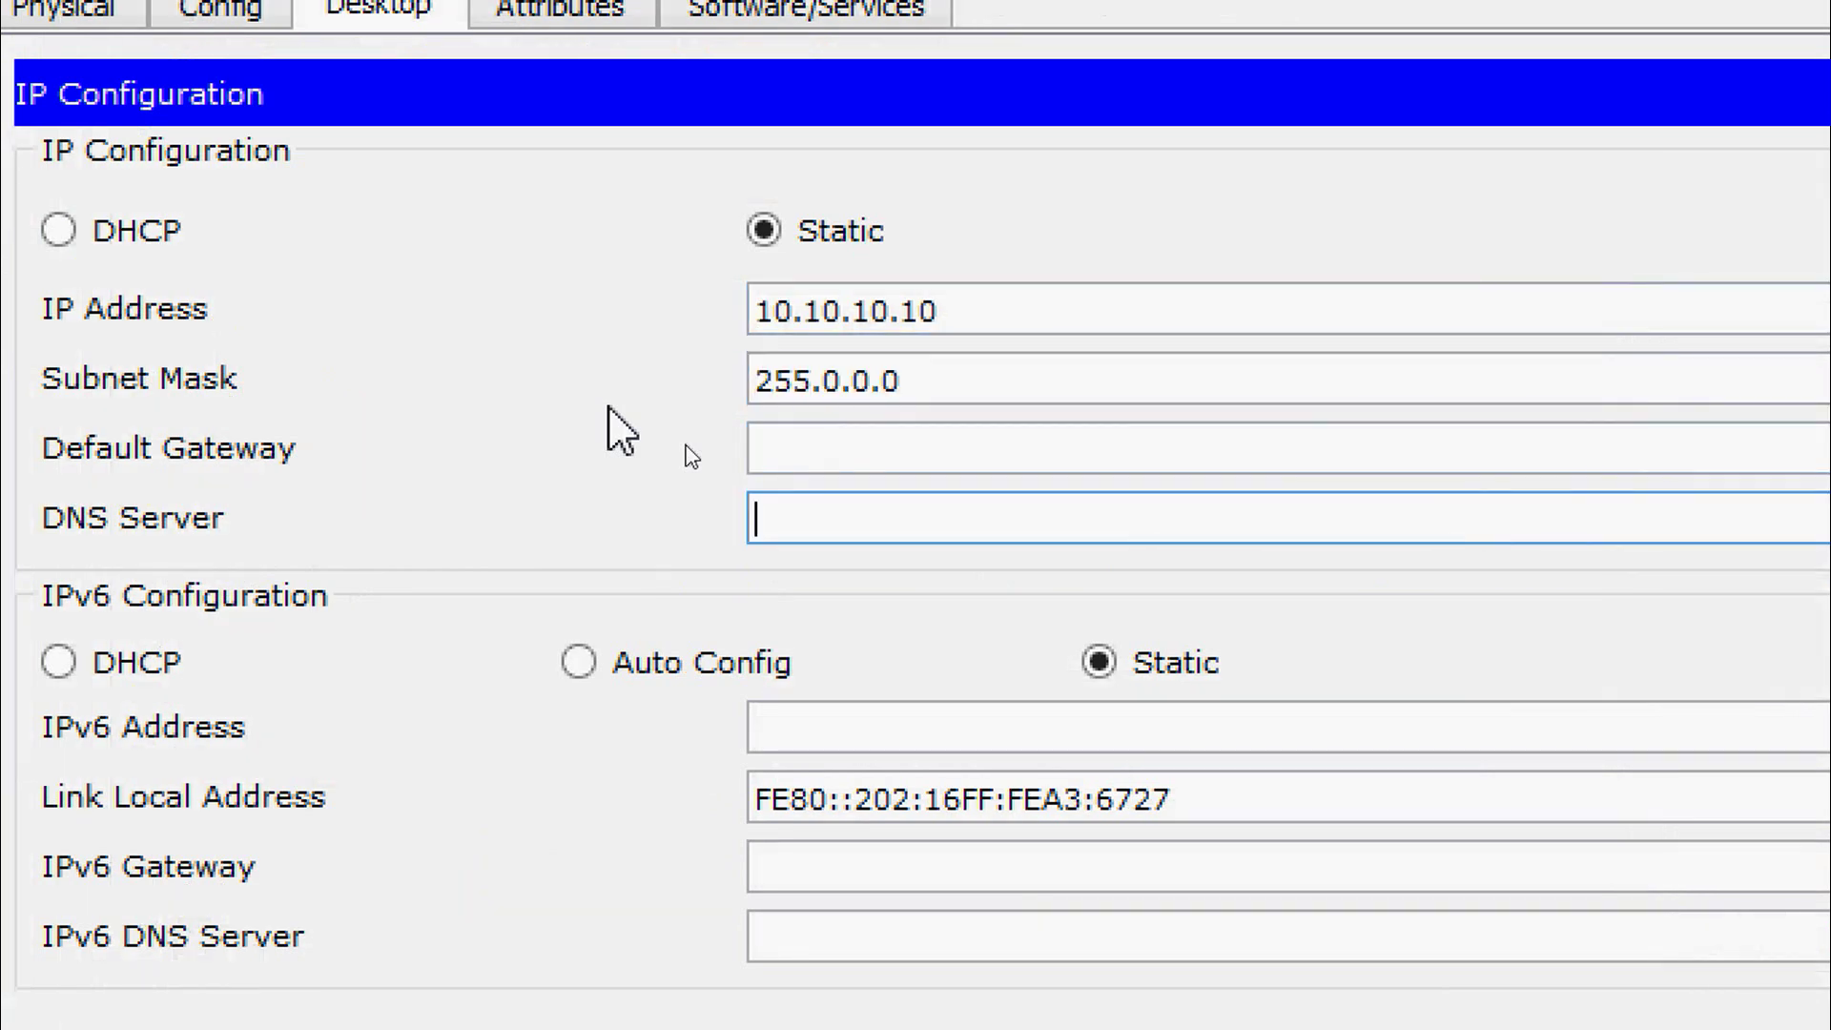
type("10.10.10.1")
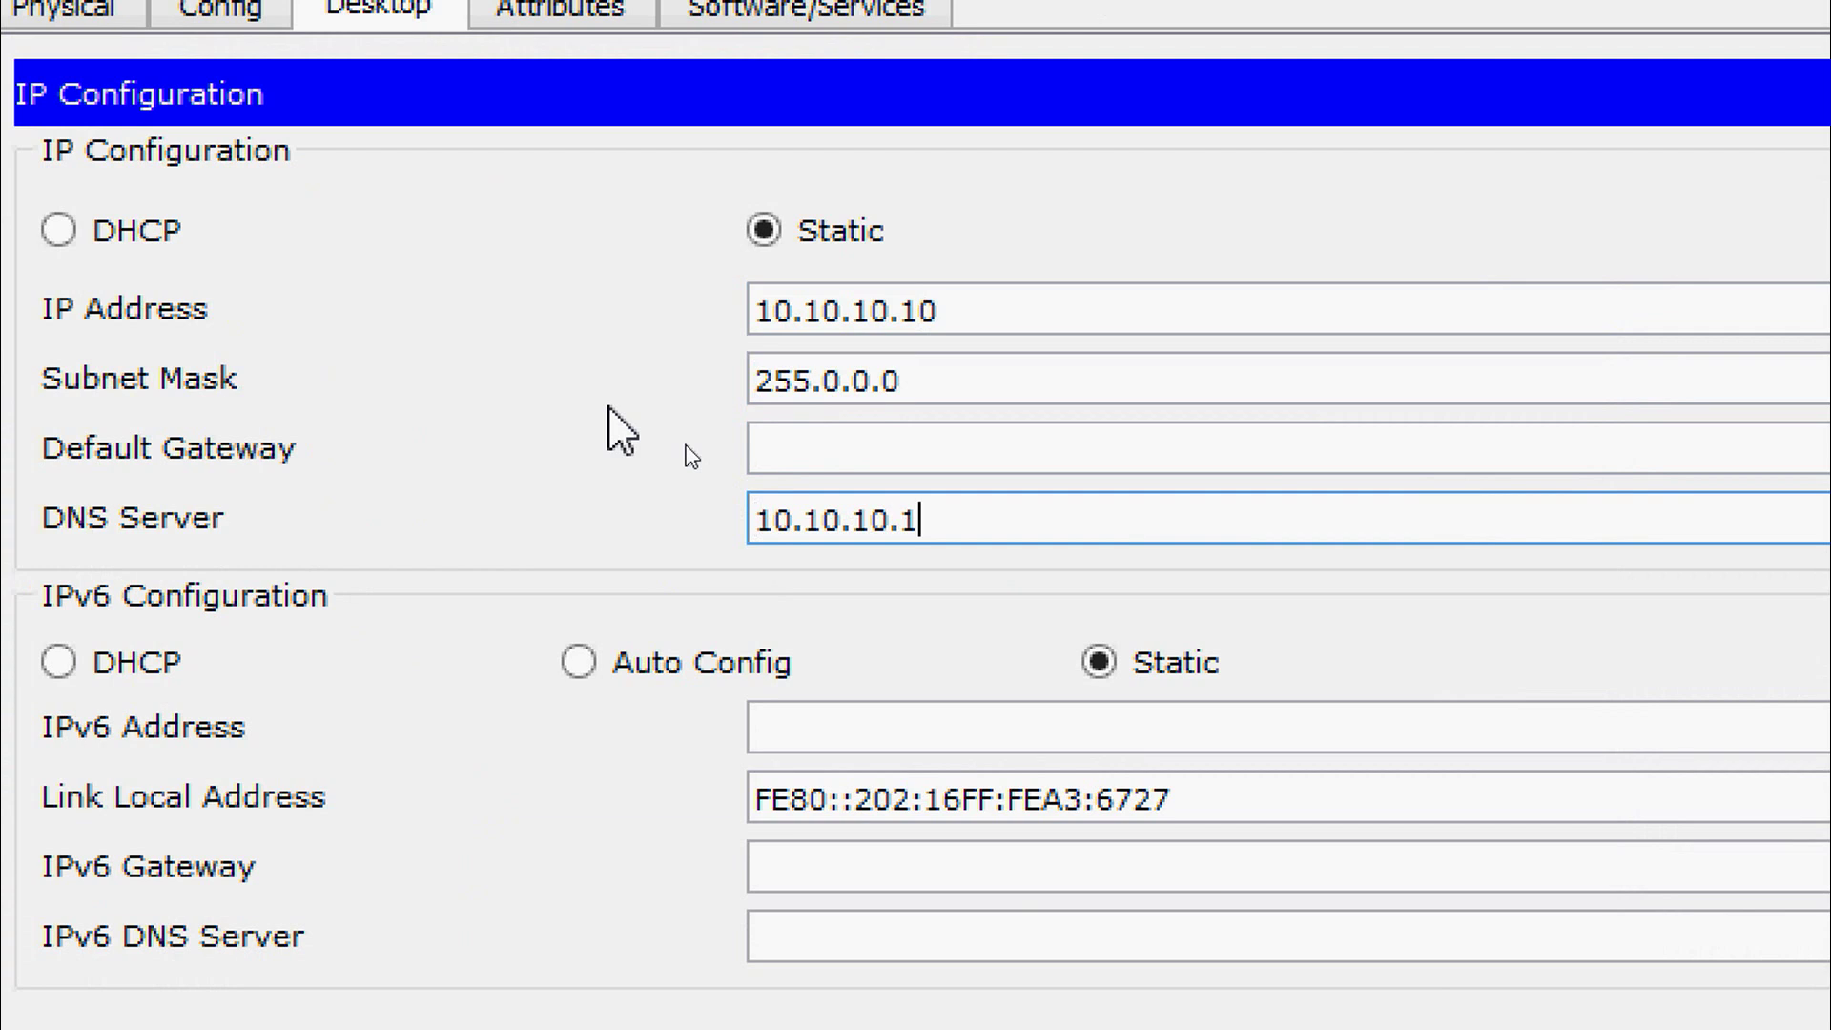
left_click(930, 450)
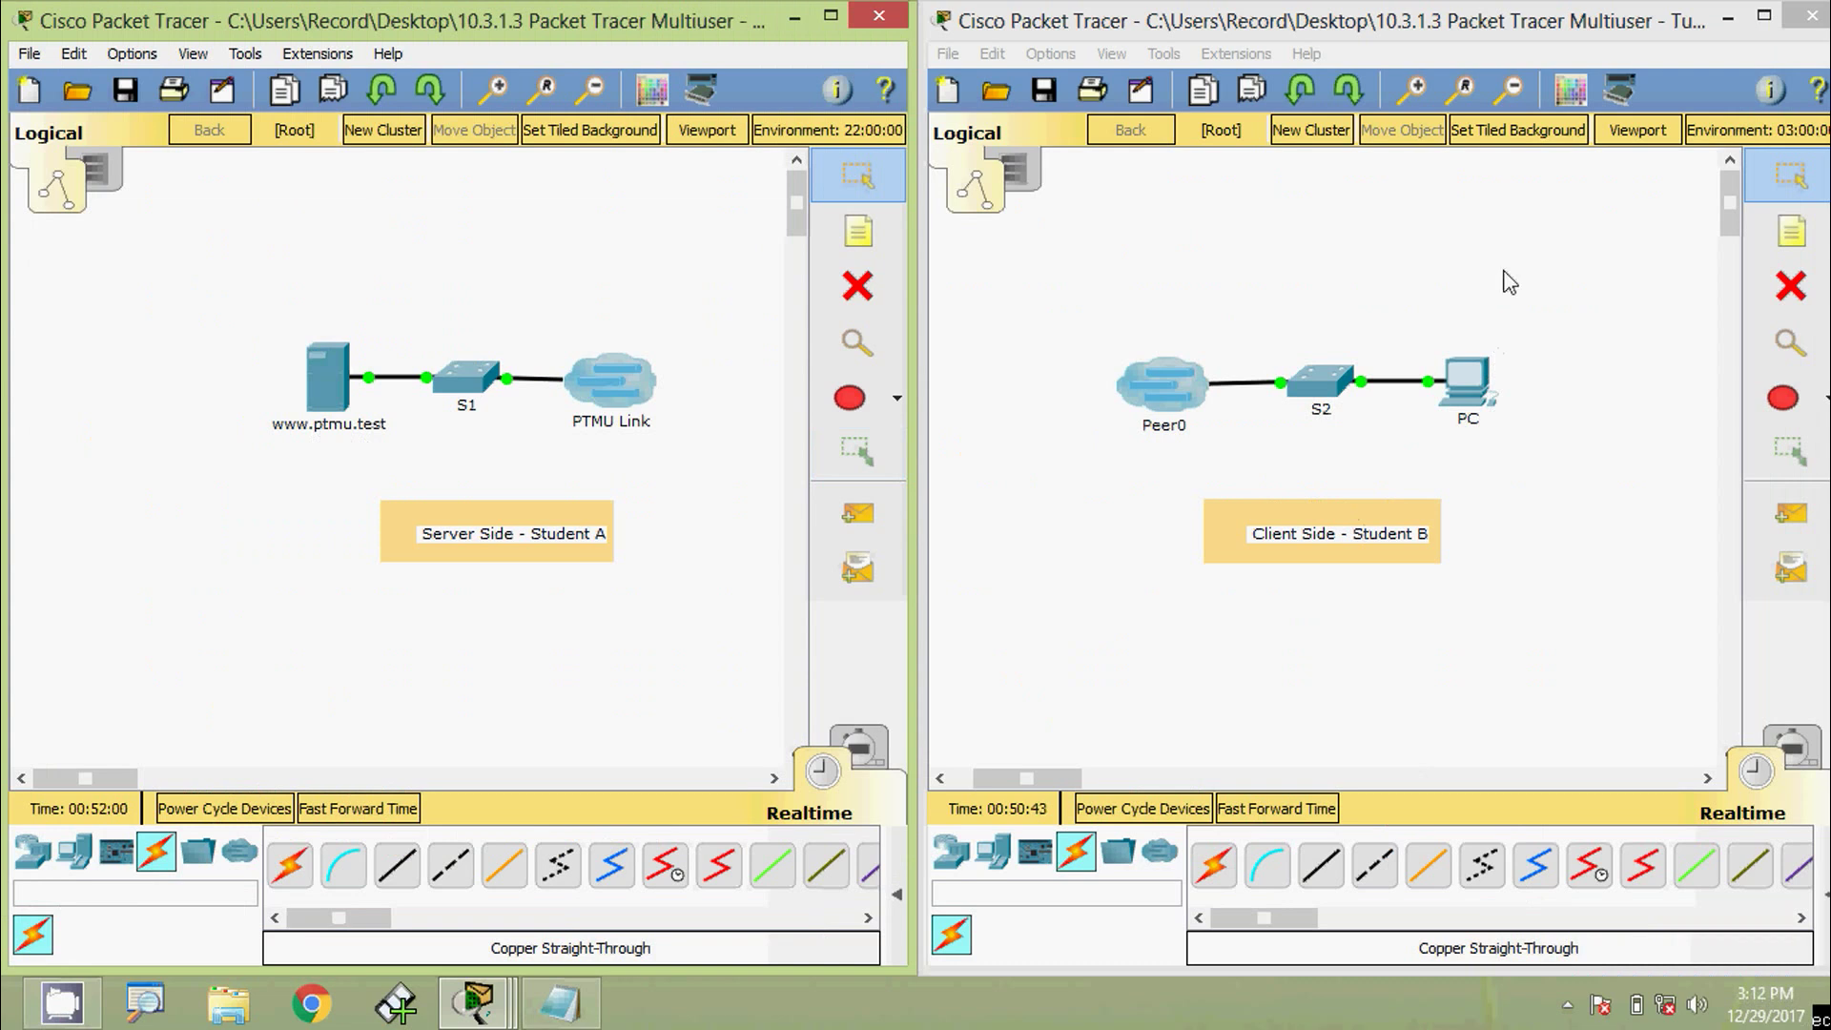
left_click(333, 383)
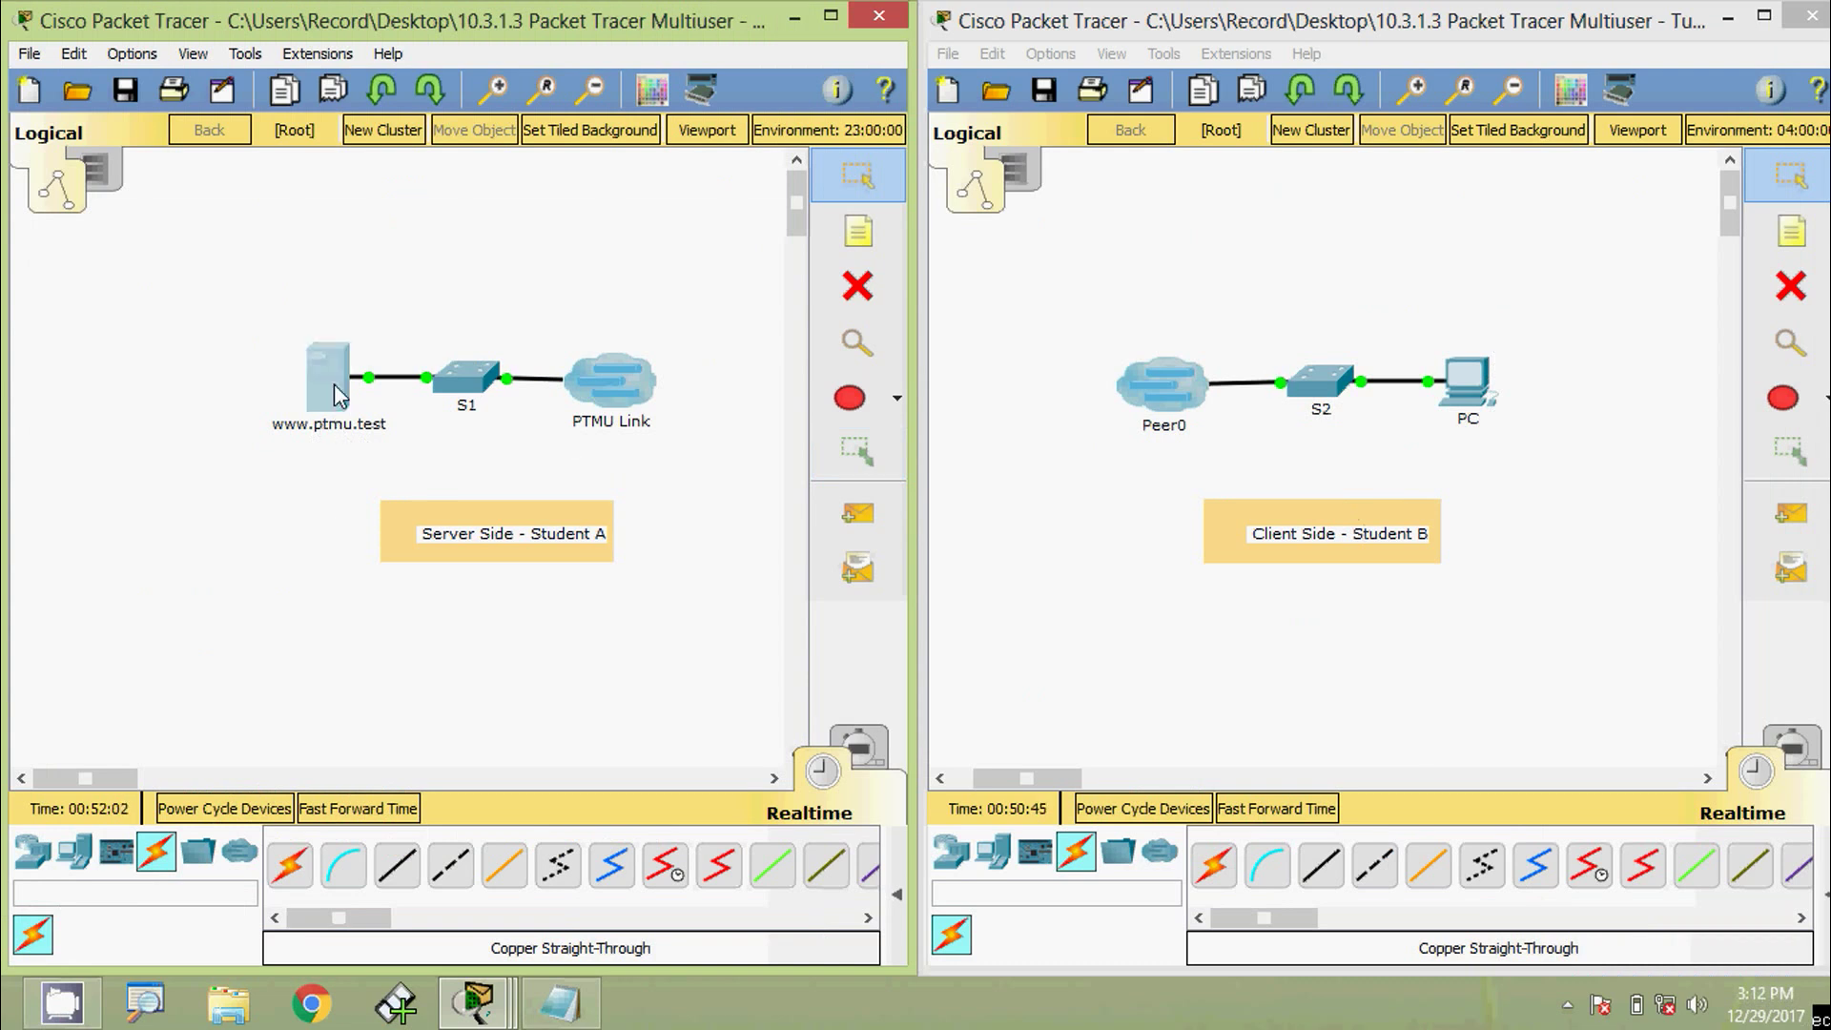
left_click(728, 358)
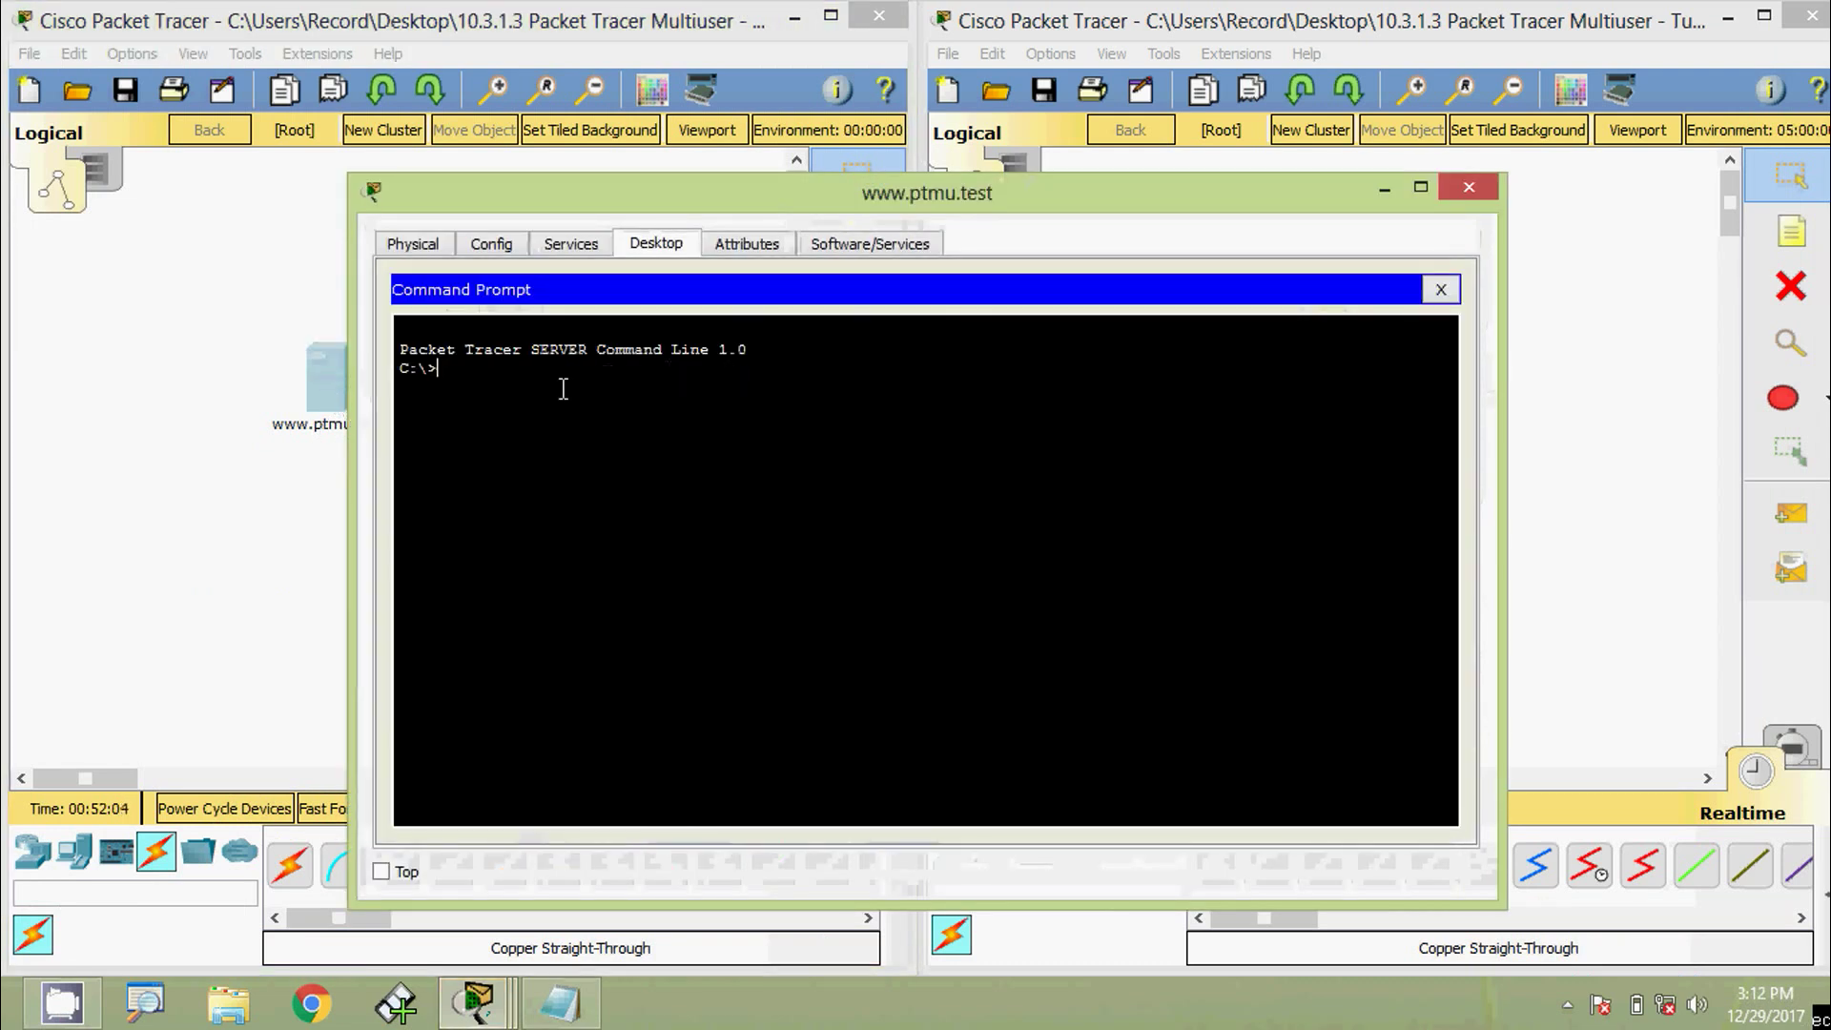
type("pi")
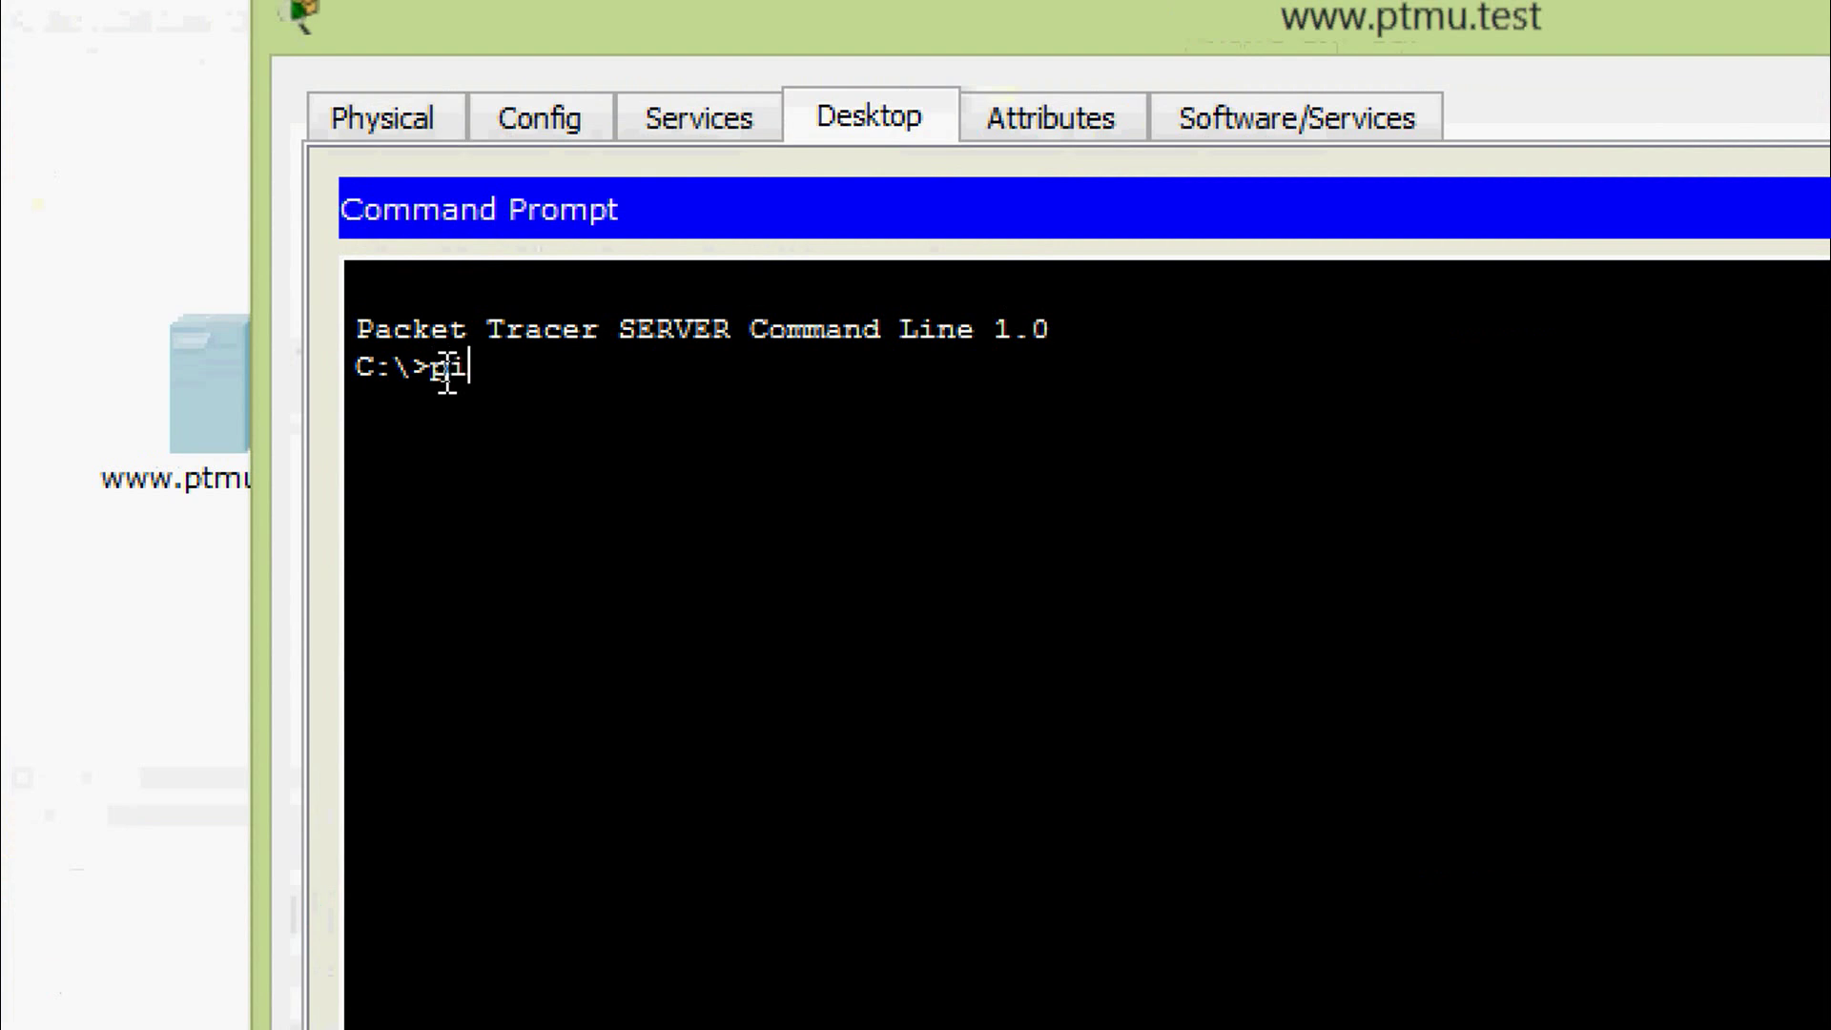
type("ng 10")
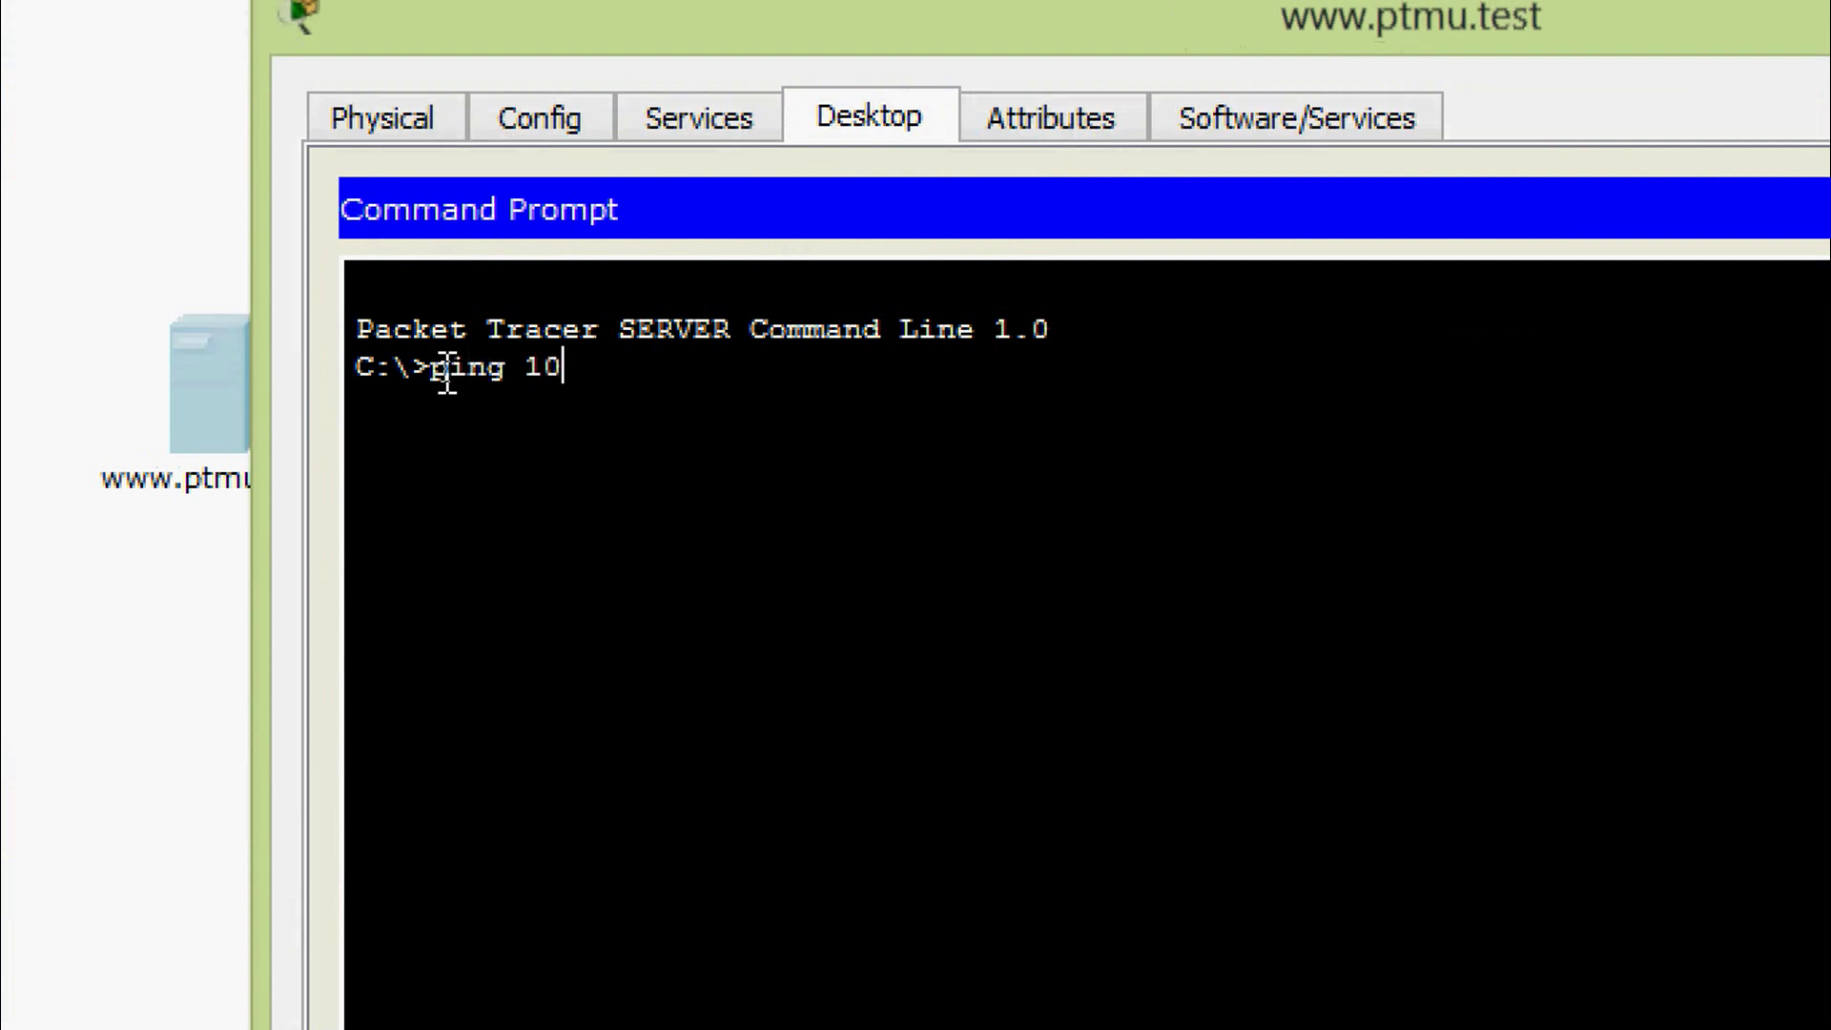
type(".10.010.10")
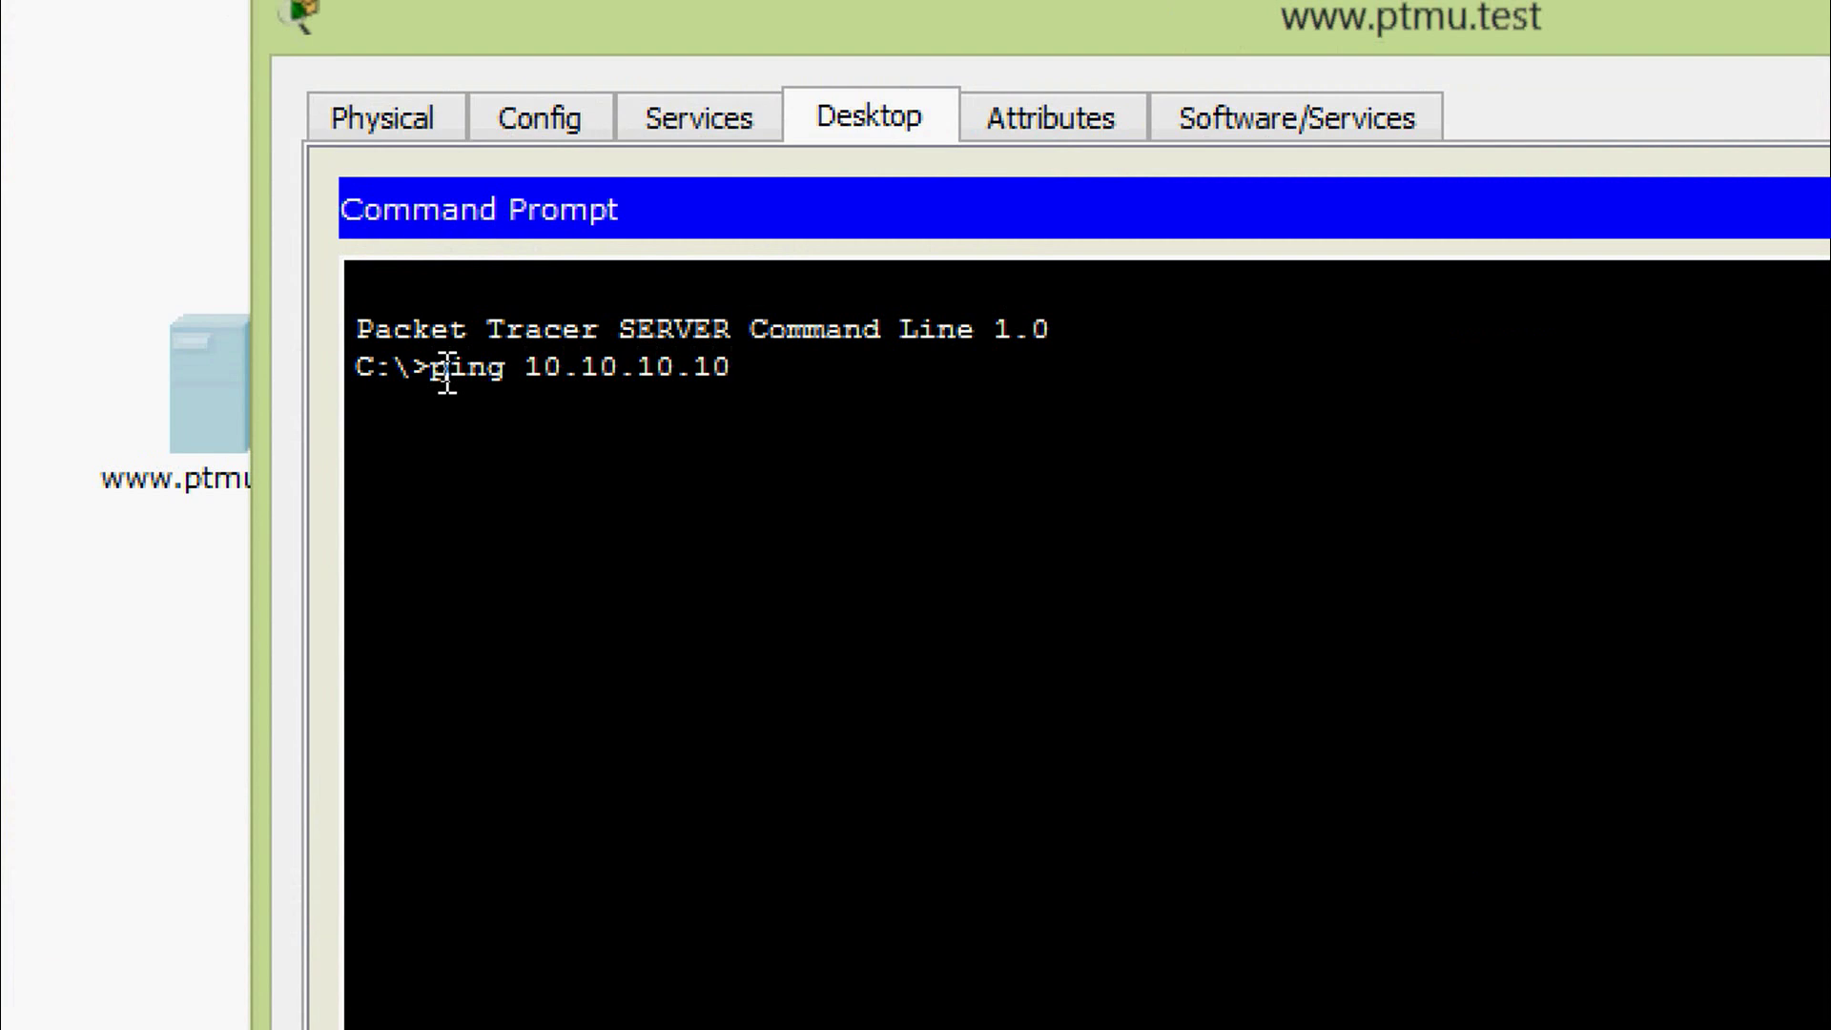
key("Return")
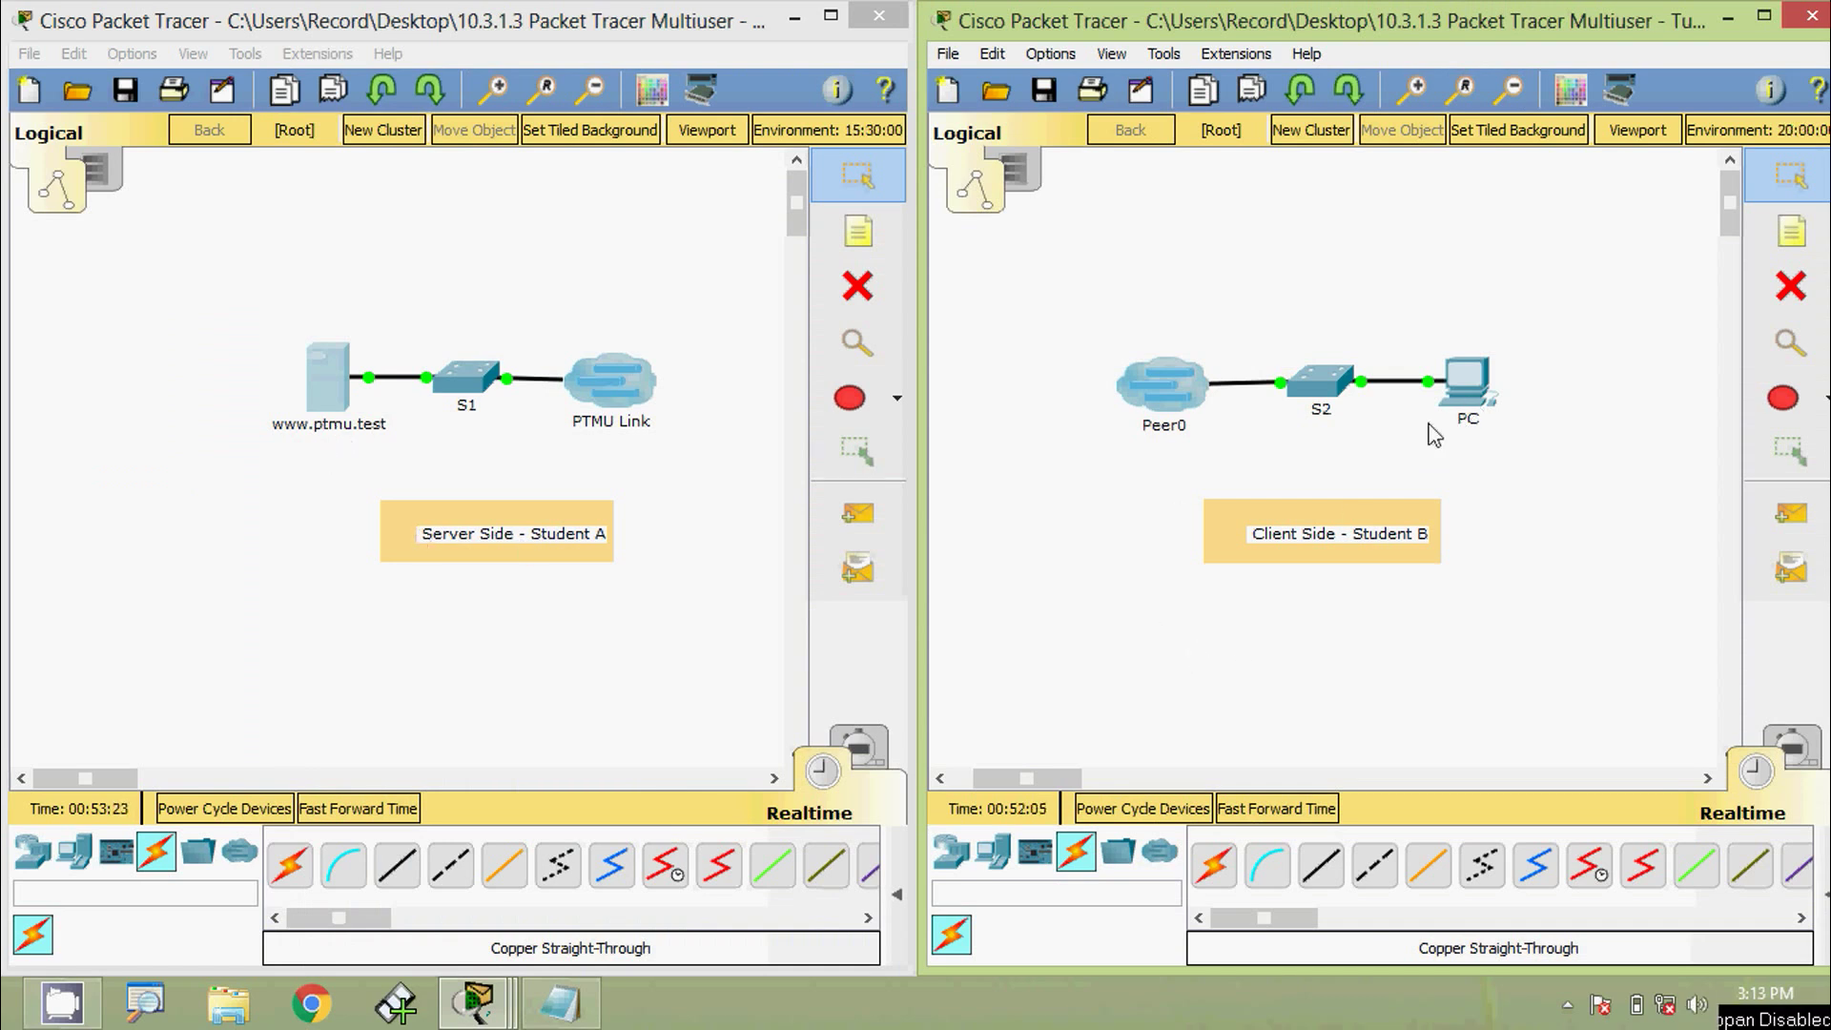
Ping the server at 10.10.10.1 from the client-side PC's Command Prompt.
left_click(1466, 382)
left_click(1075, 388)
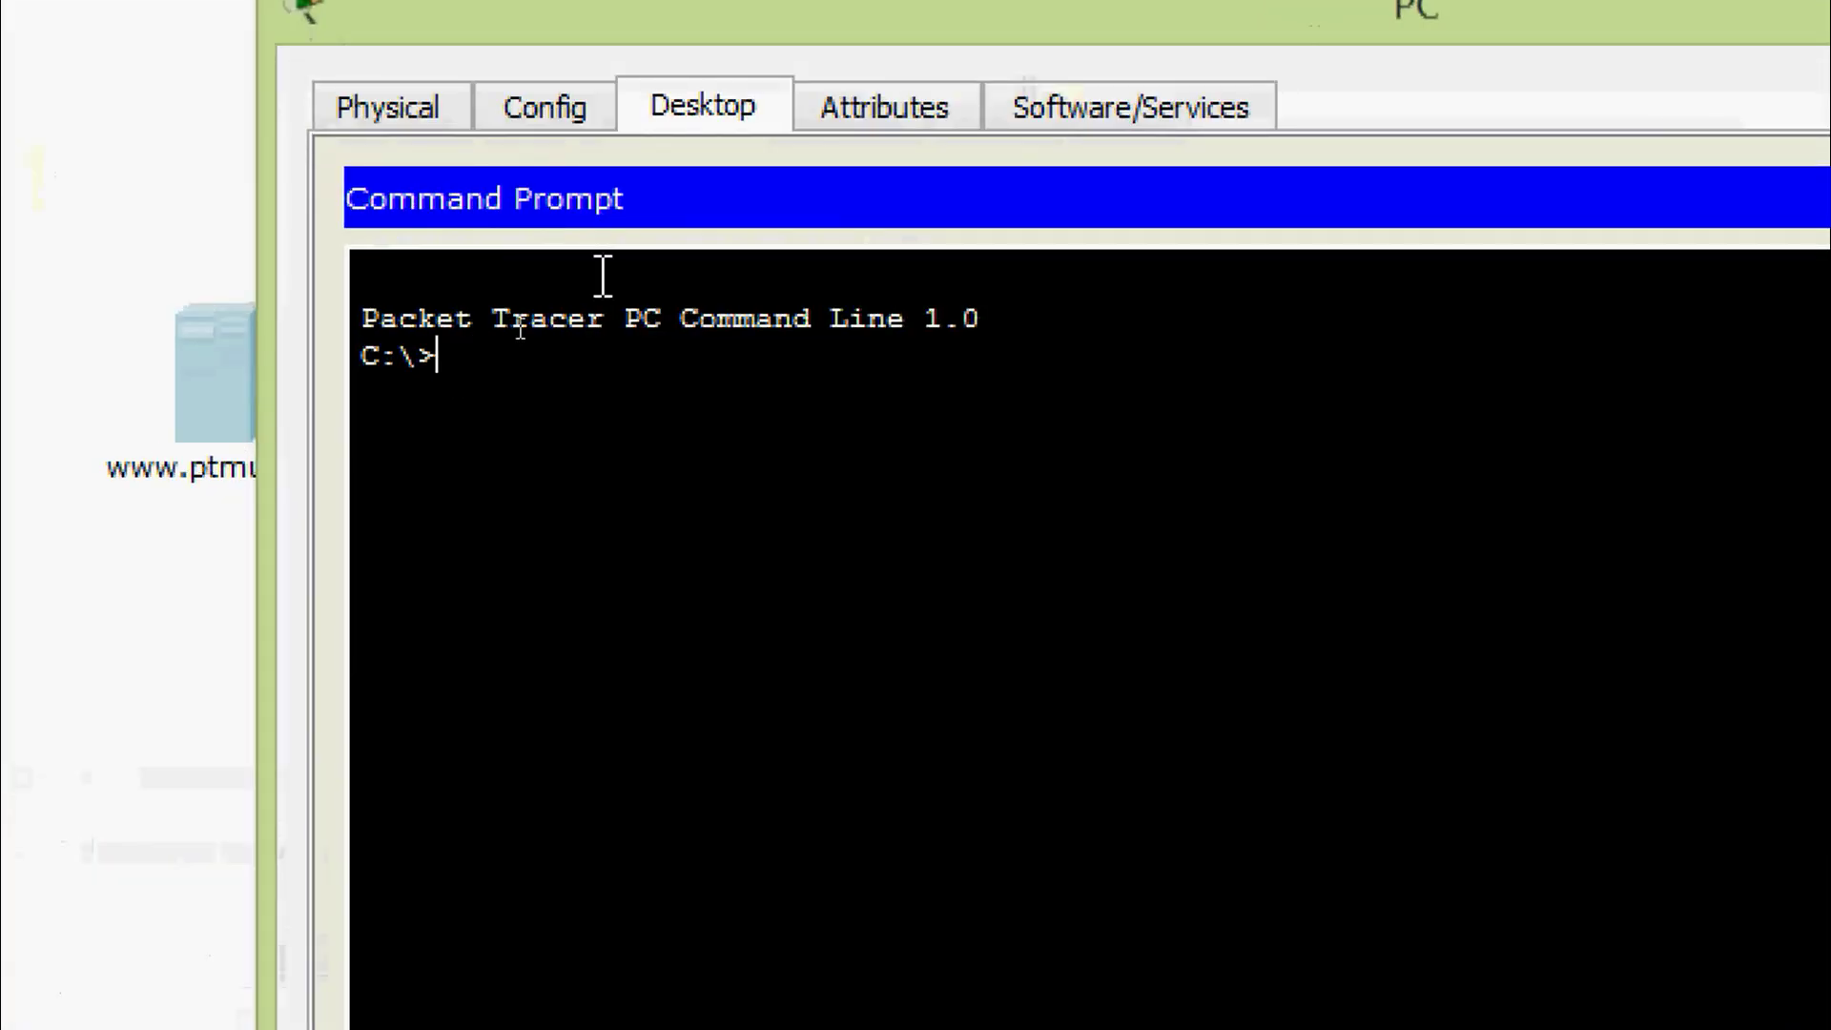
type("ping")
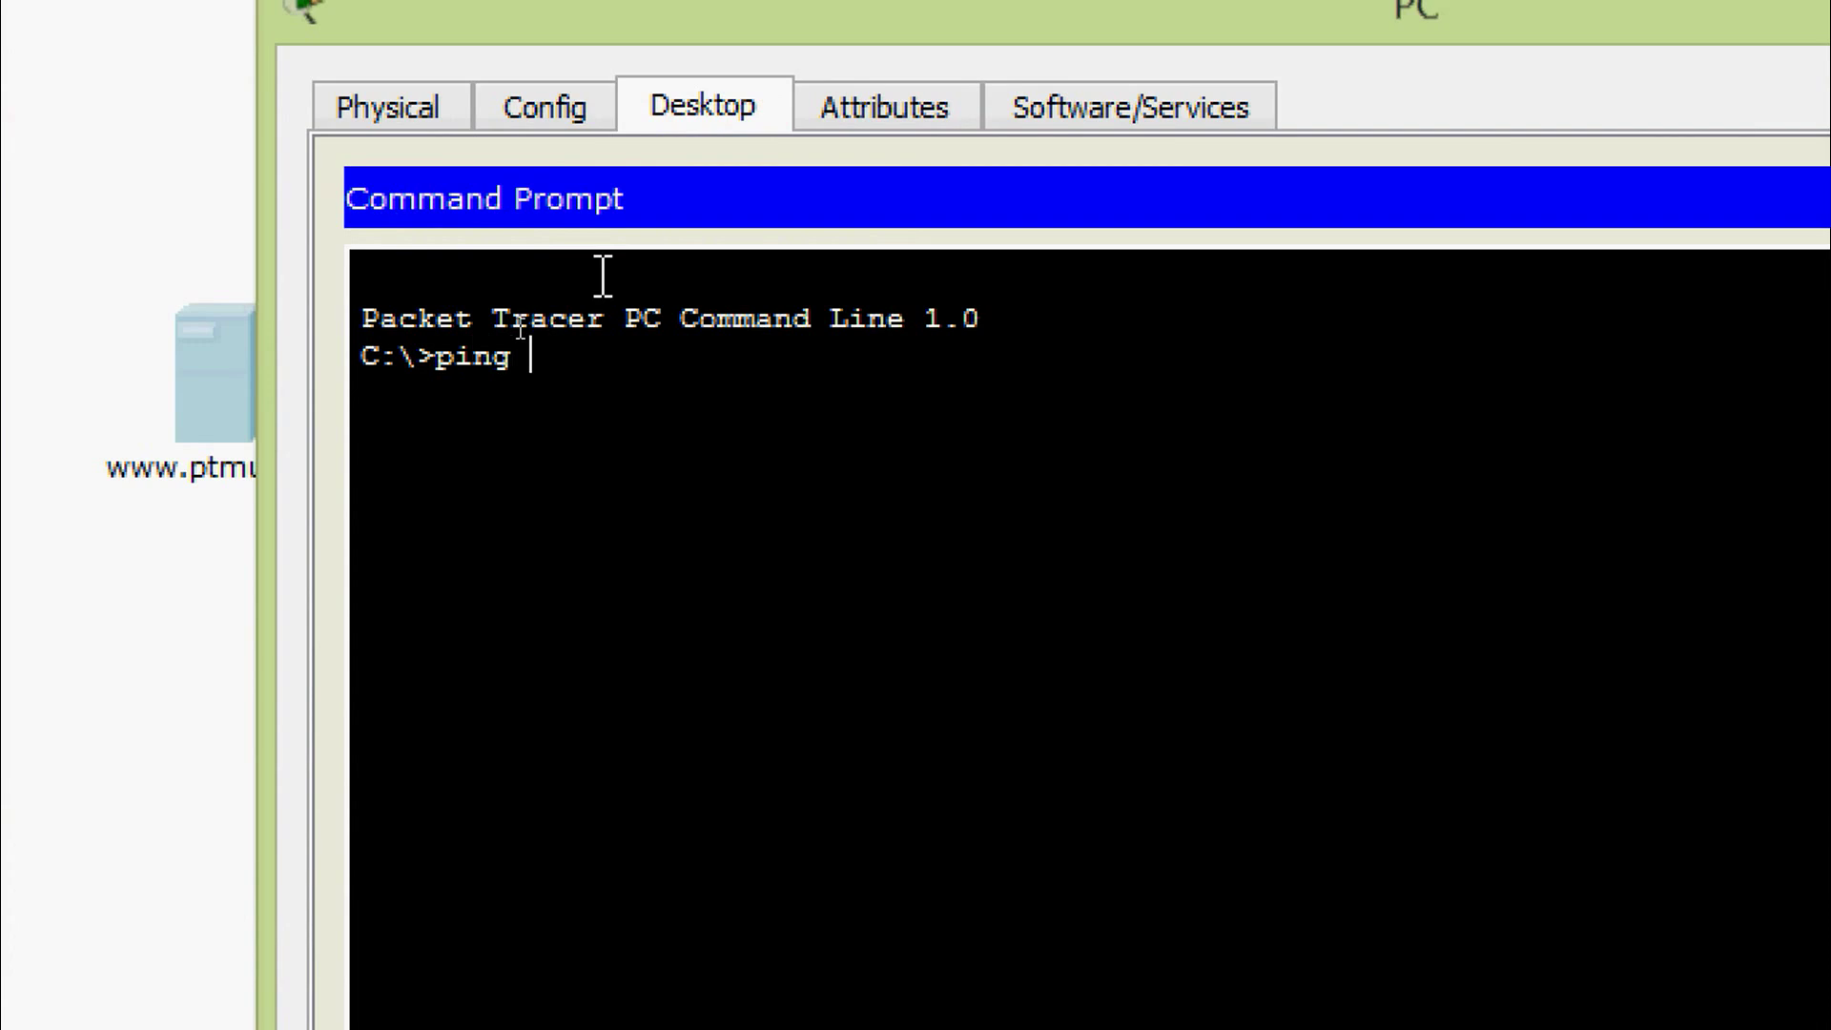
type(" 10.10.10.")
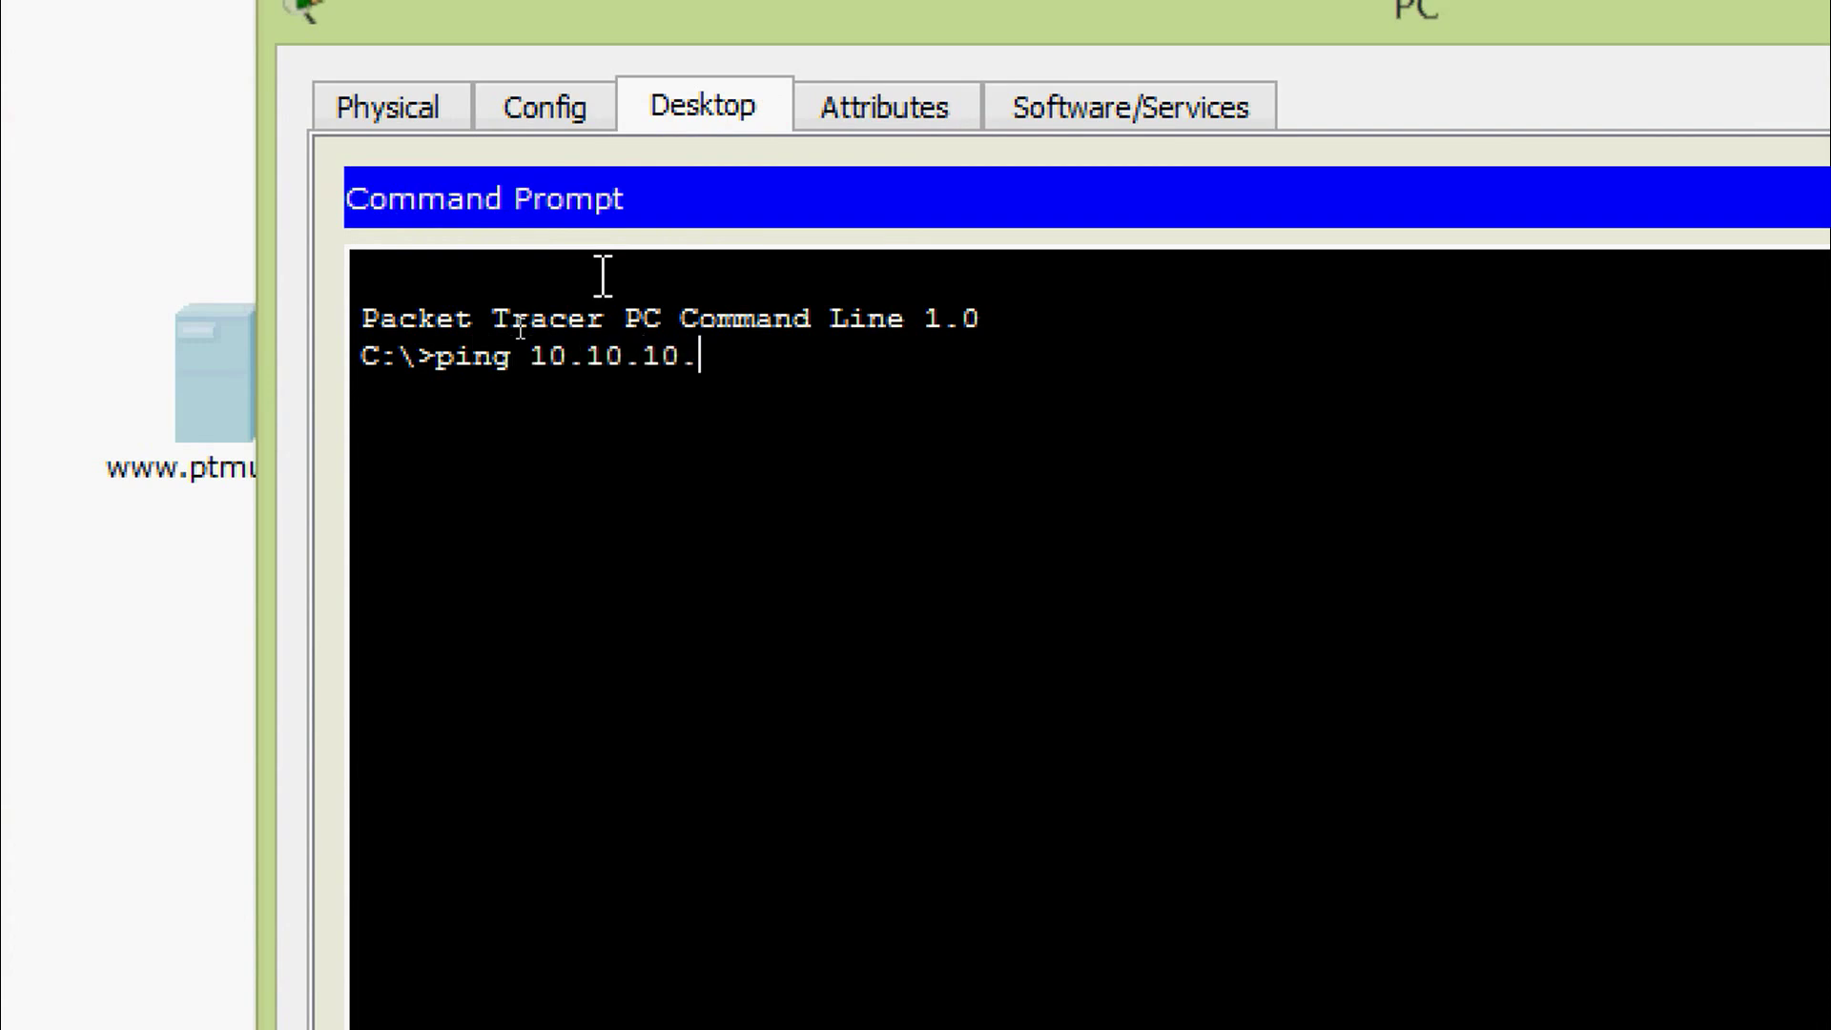
type("1")
key("Return")
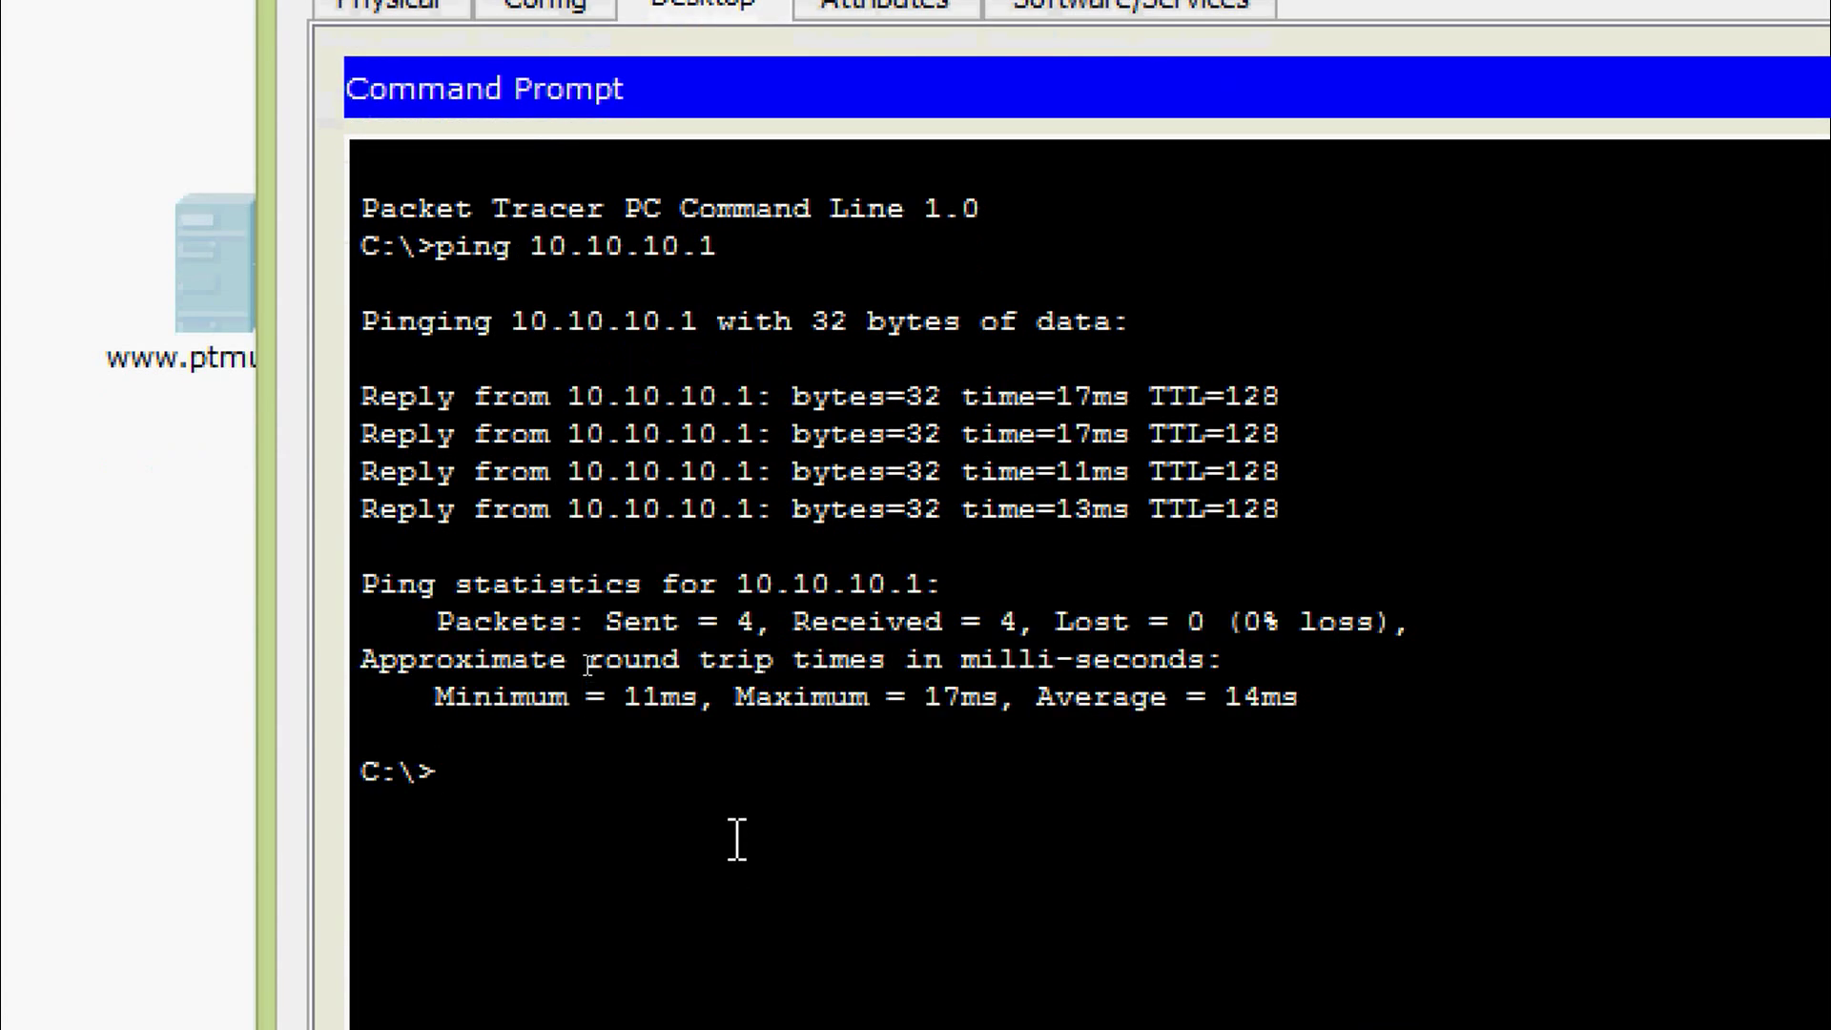
type("ping")
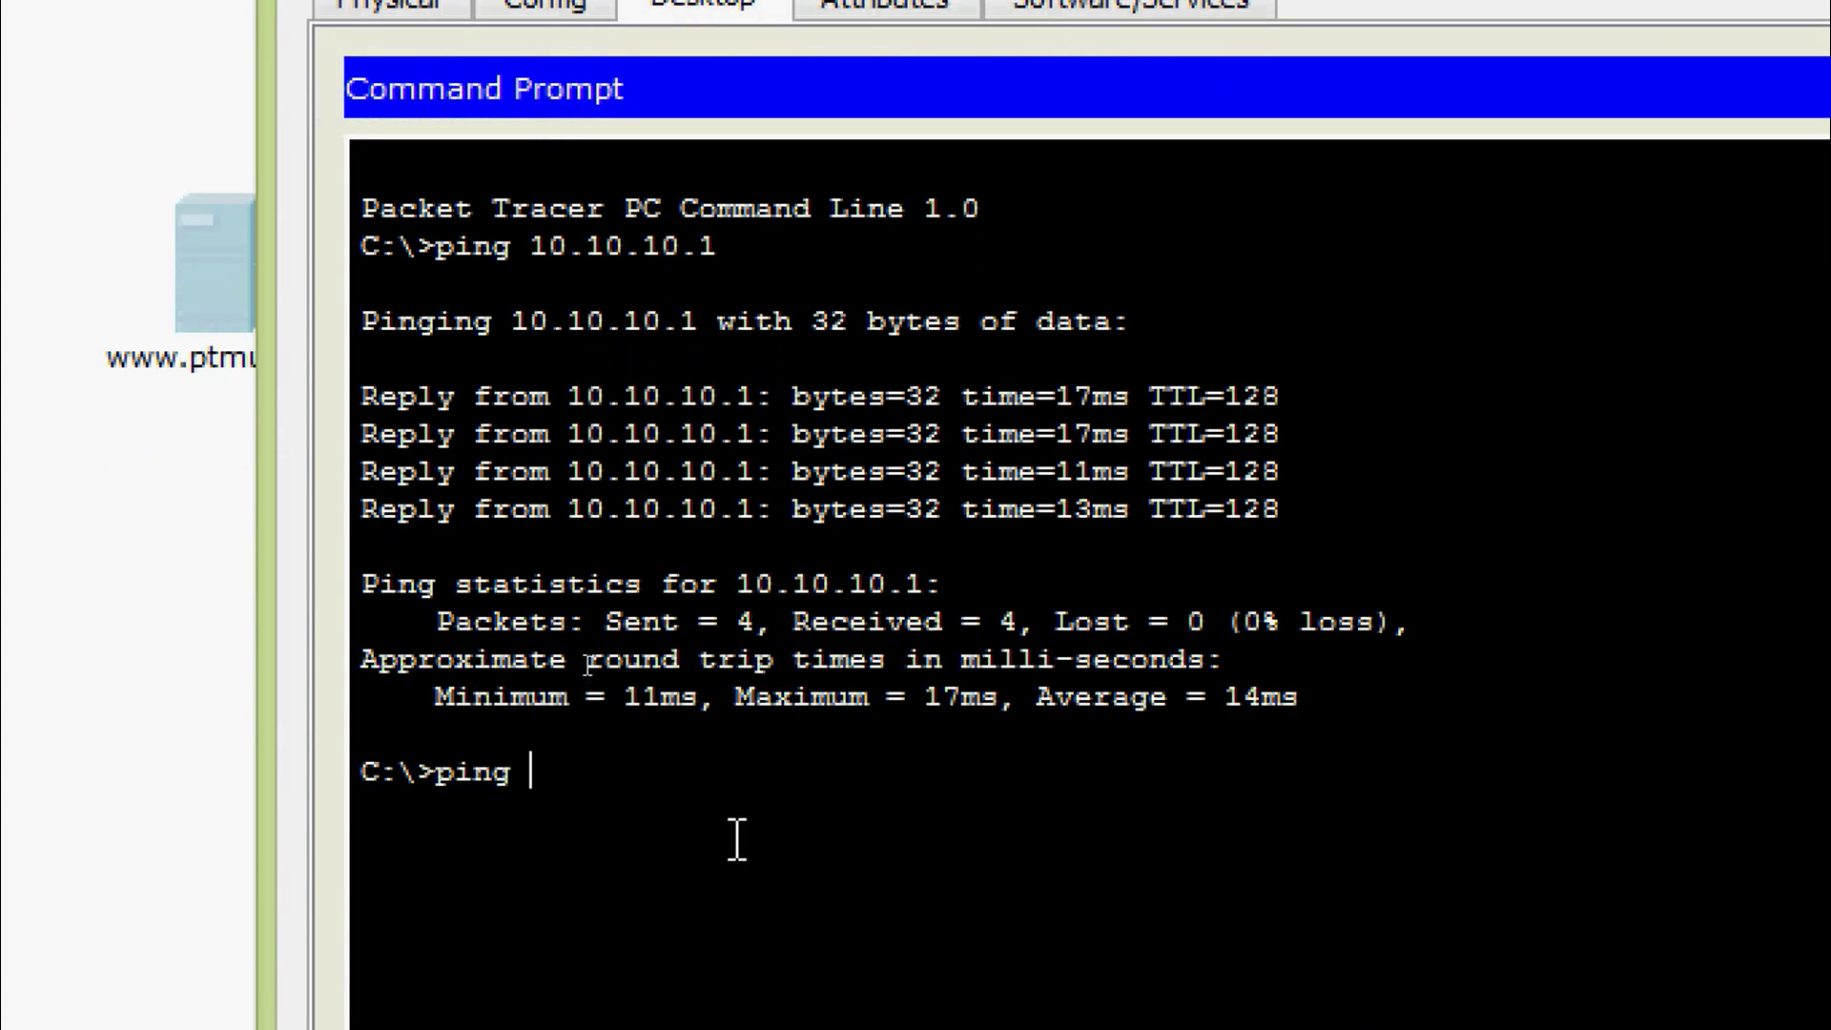
right_click(649, 766)
left_click(703, 864)
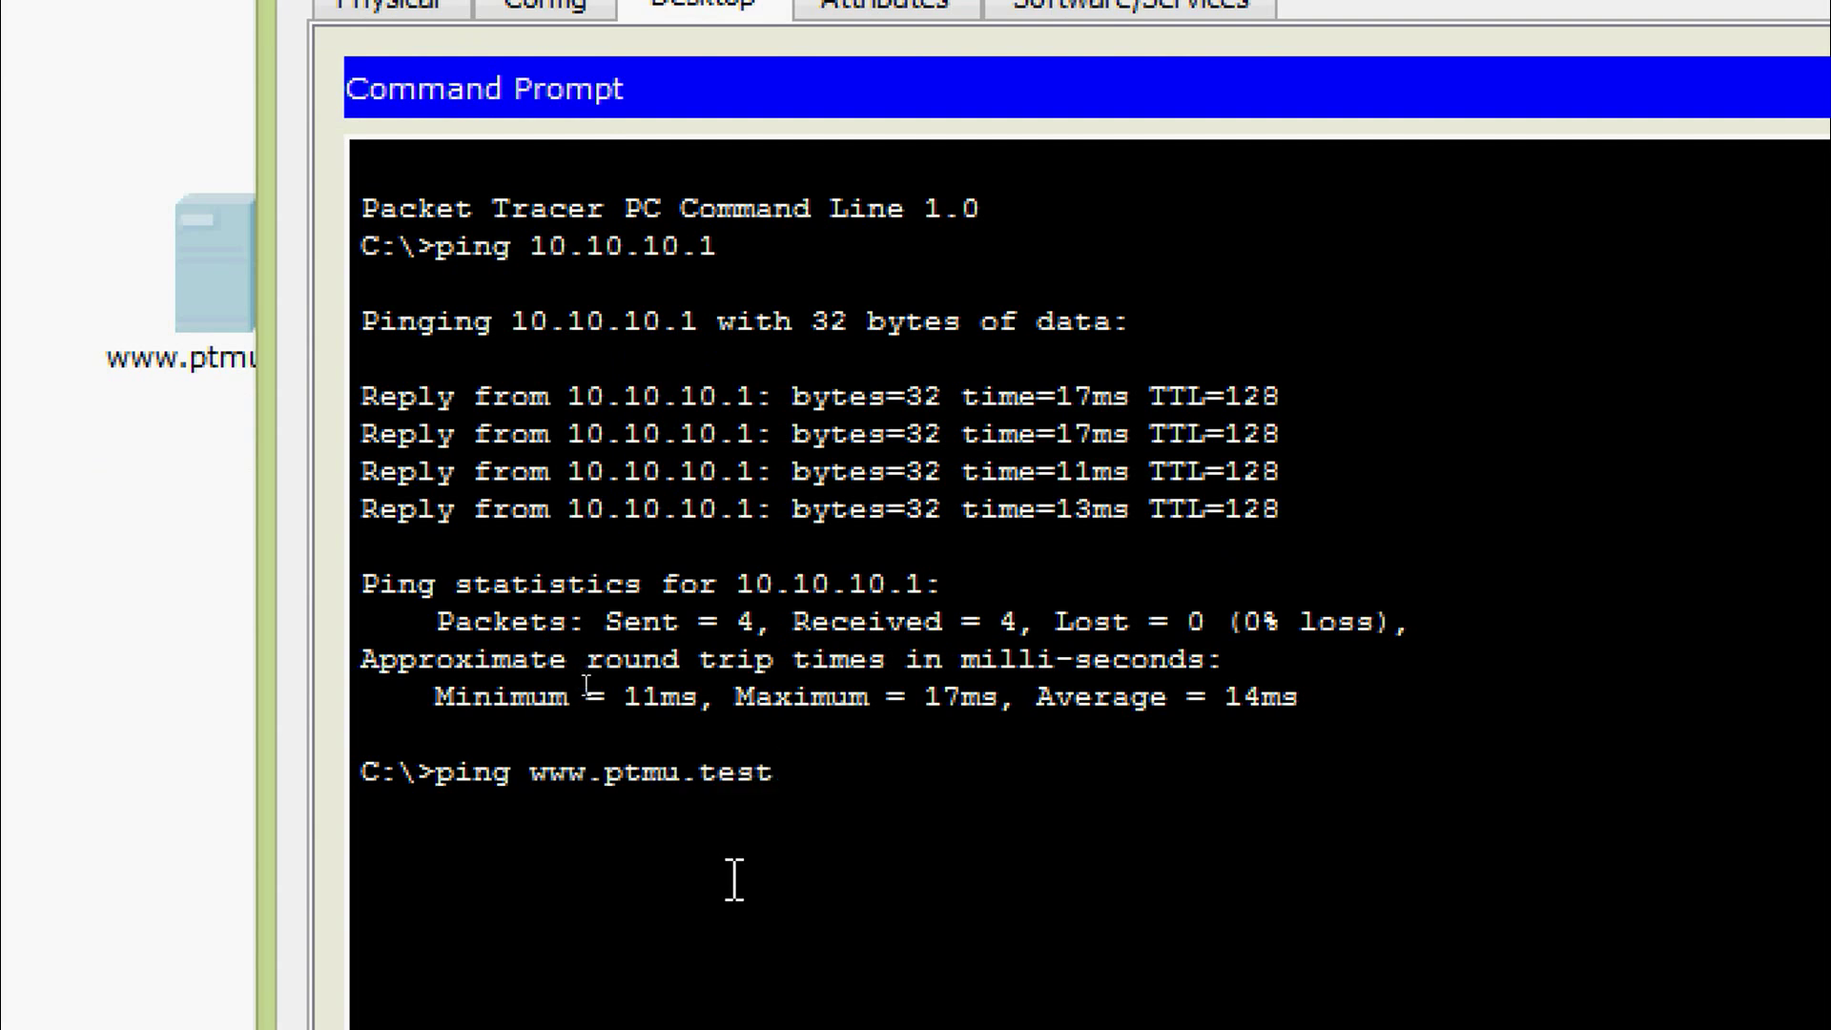
key("Return")
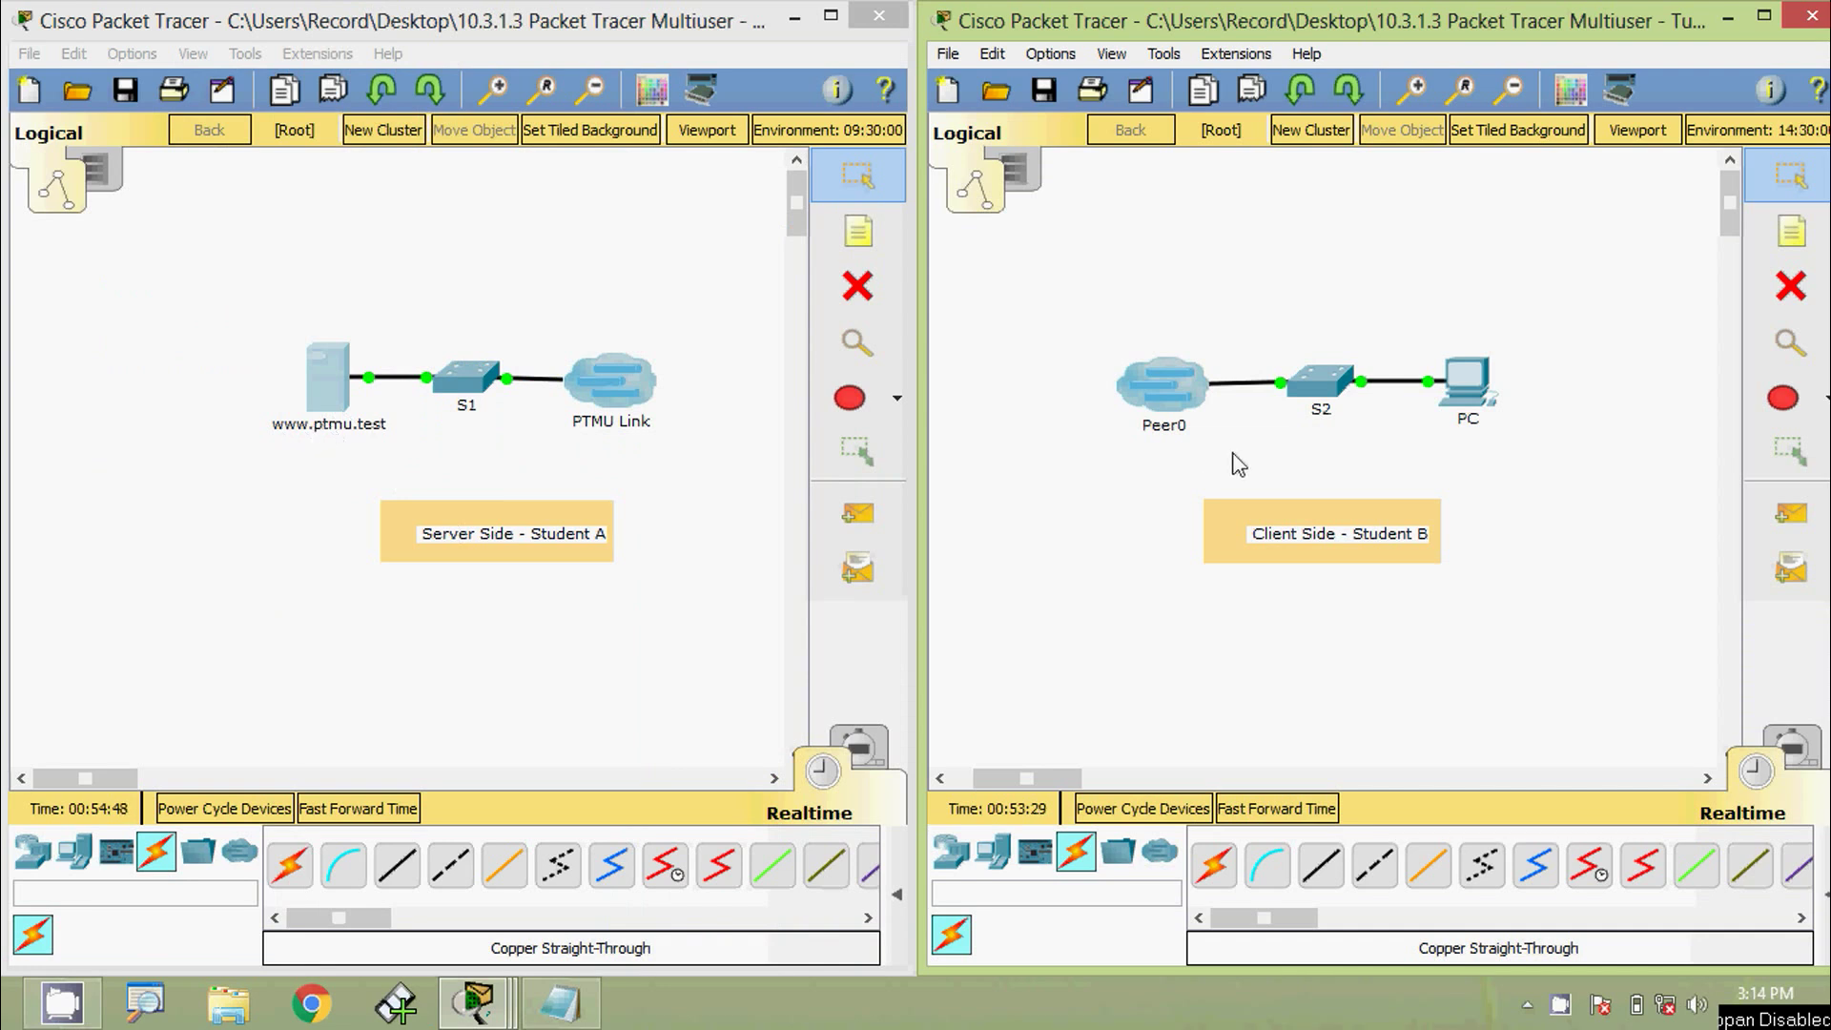
left_click(1467, 380)
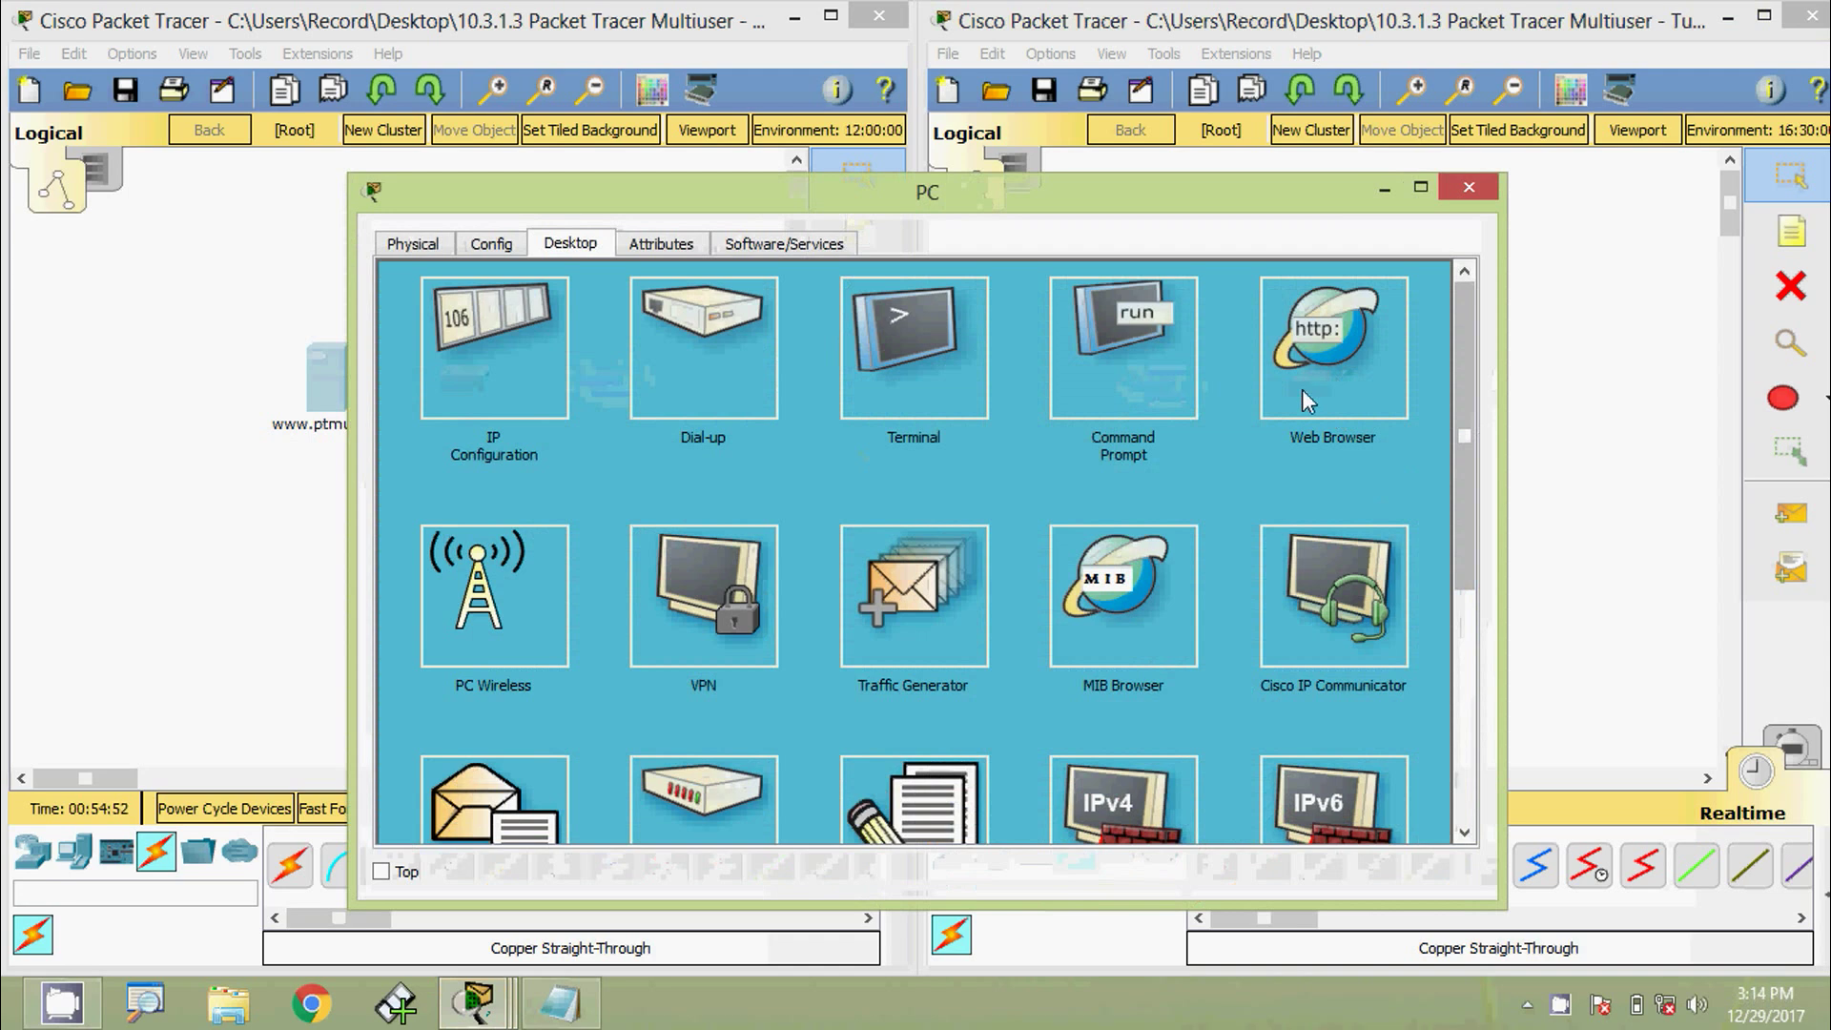
left_click(1302, 389)
right_click(777, 323)
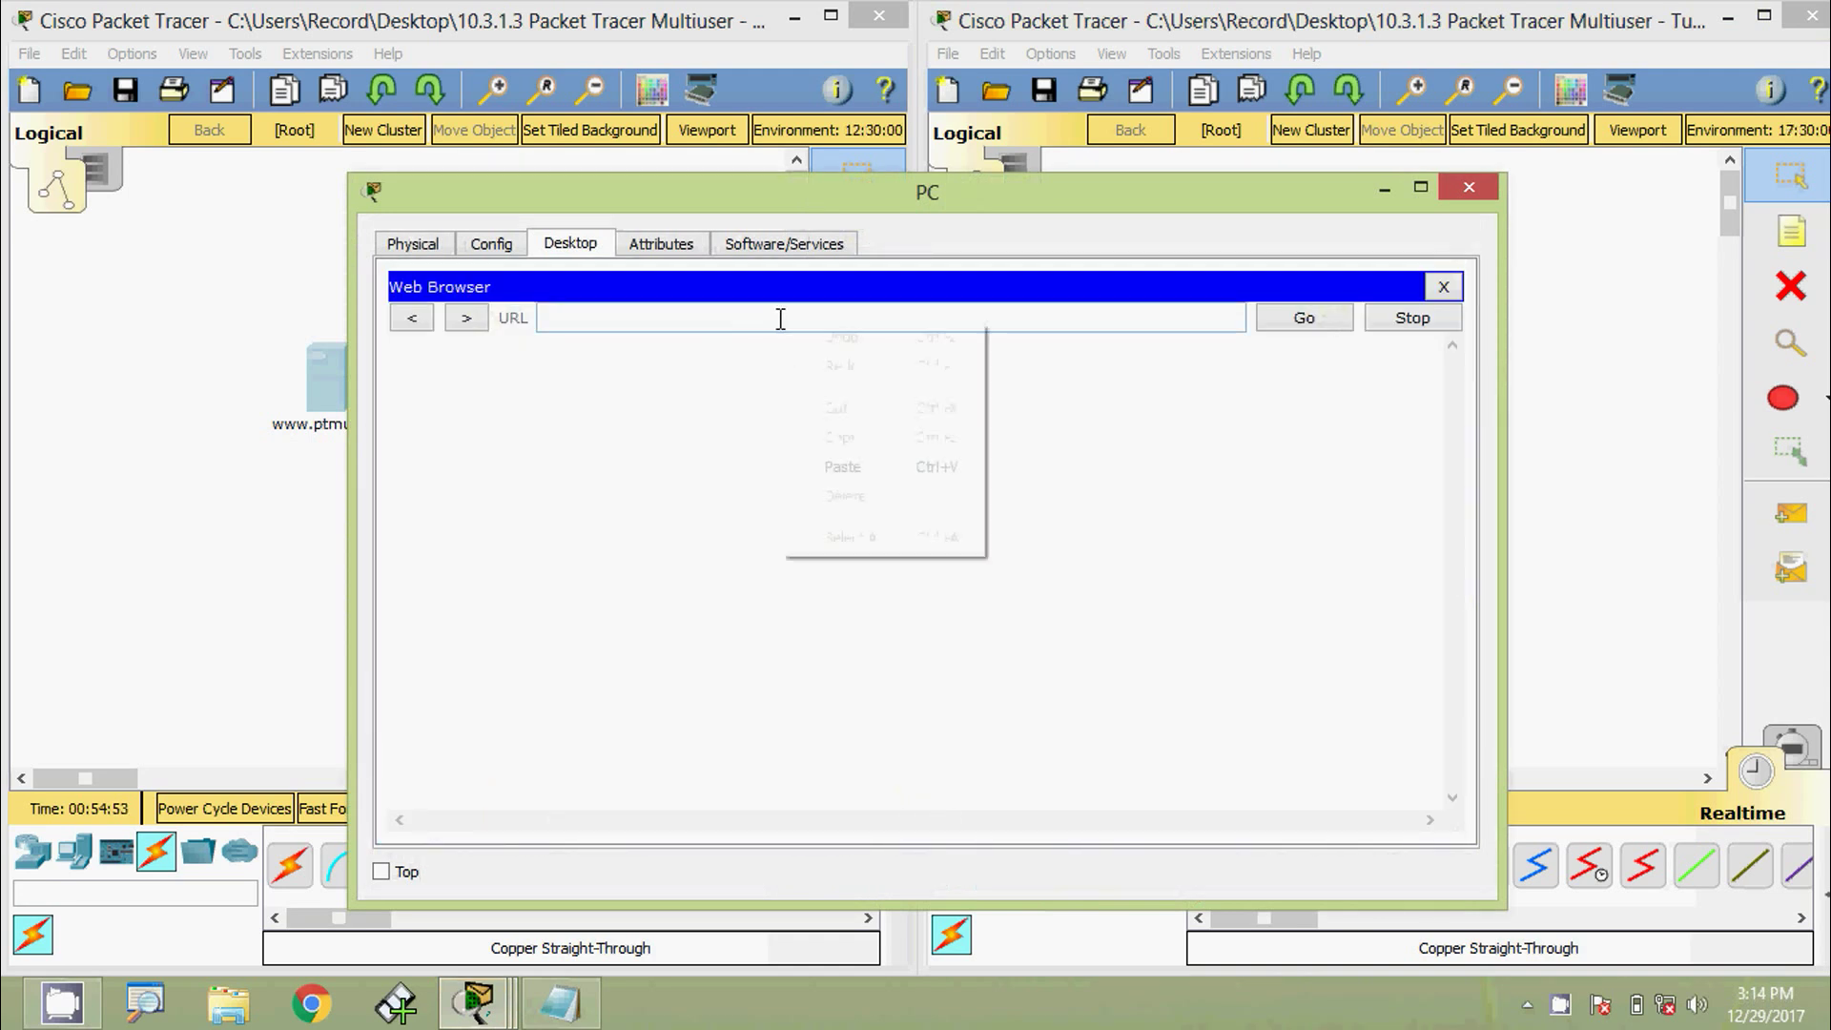
left_click(840, 467)
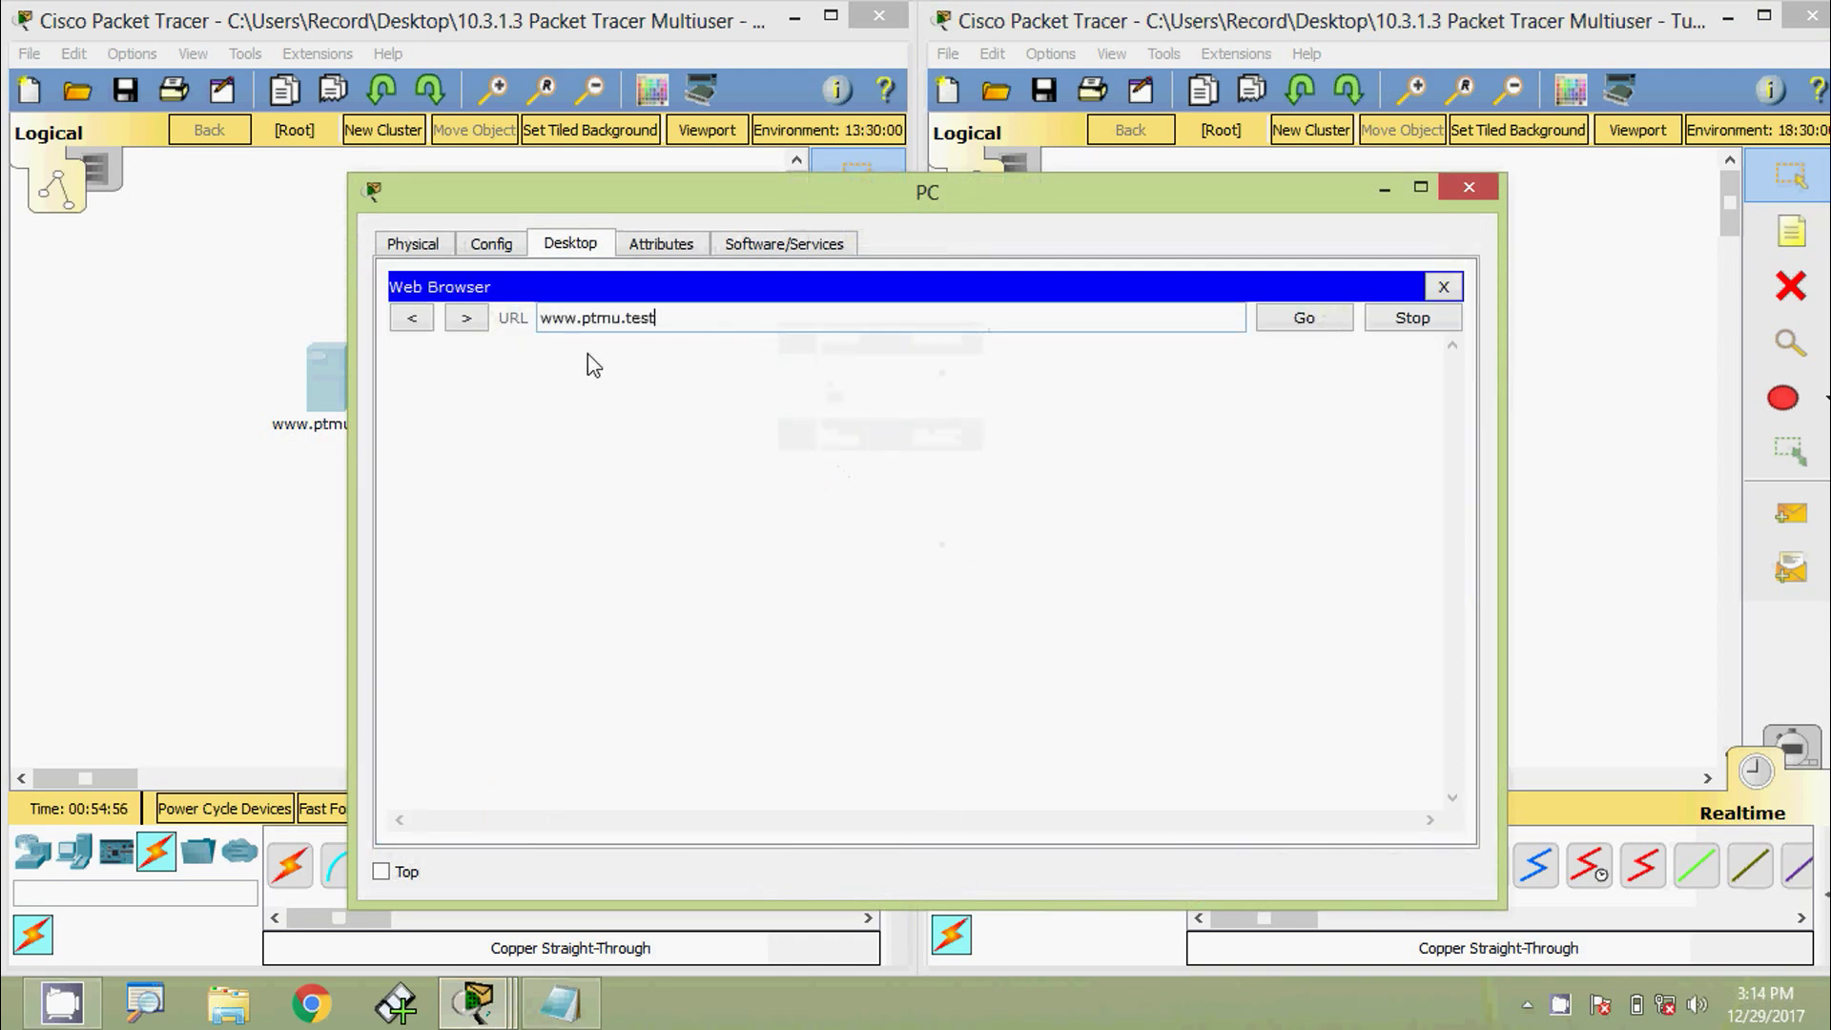
left_click(1279, 331)
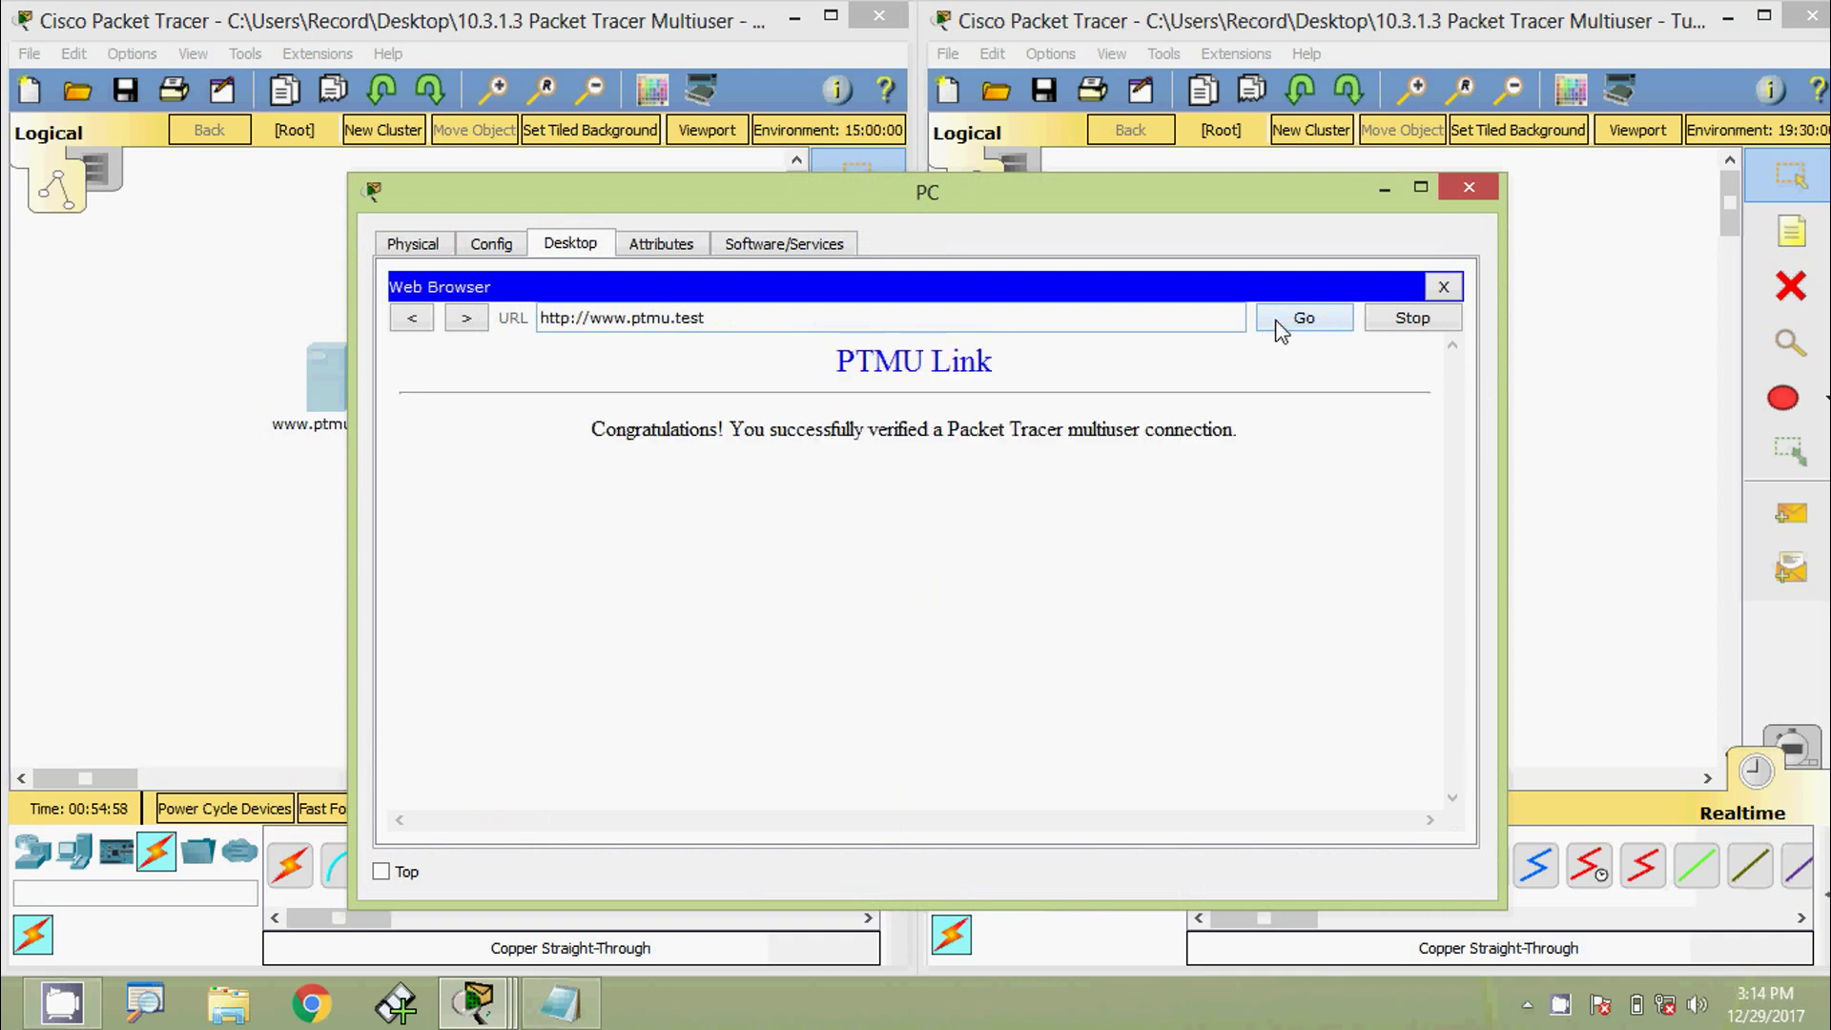